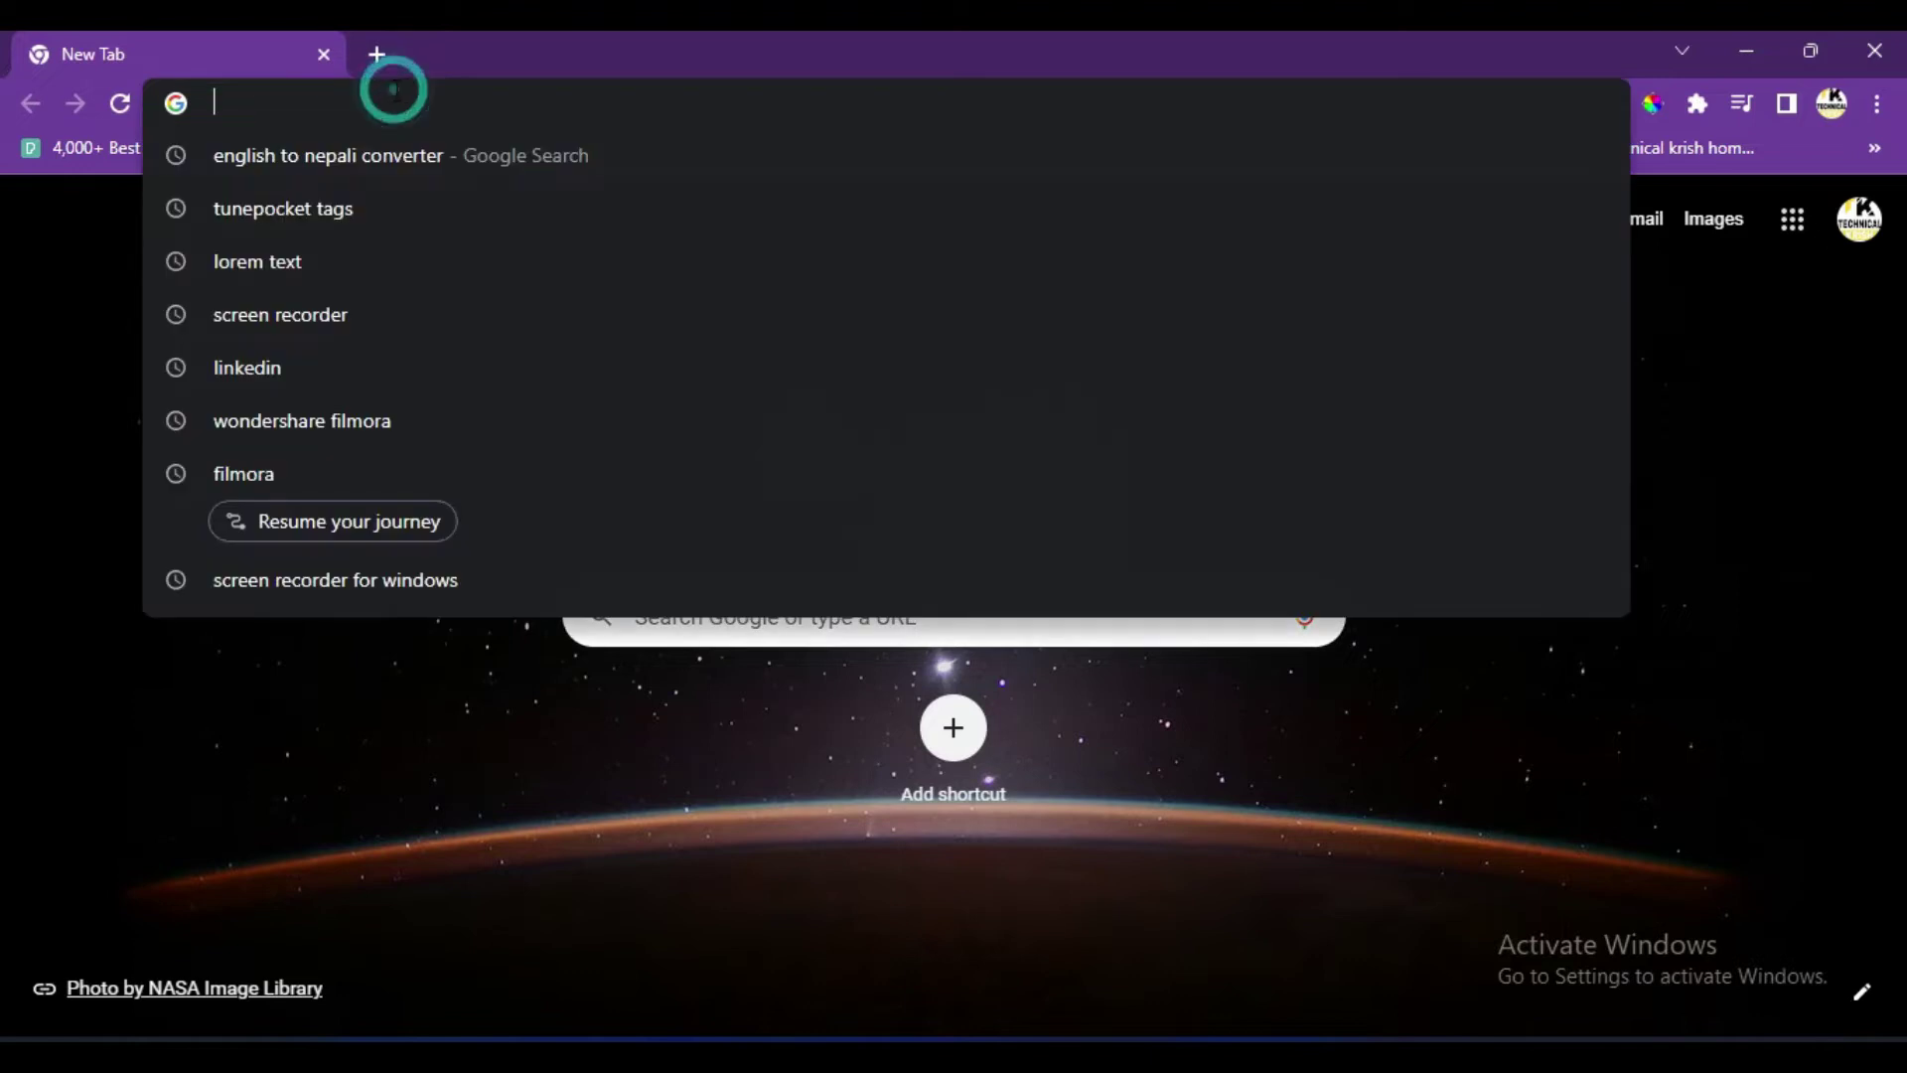
- Search the web for "download android studio for windows" and open the official Android Studio download page
type("download a")
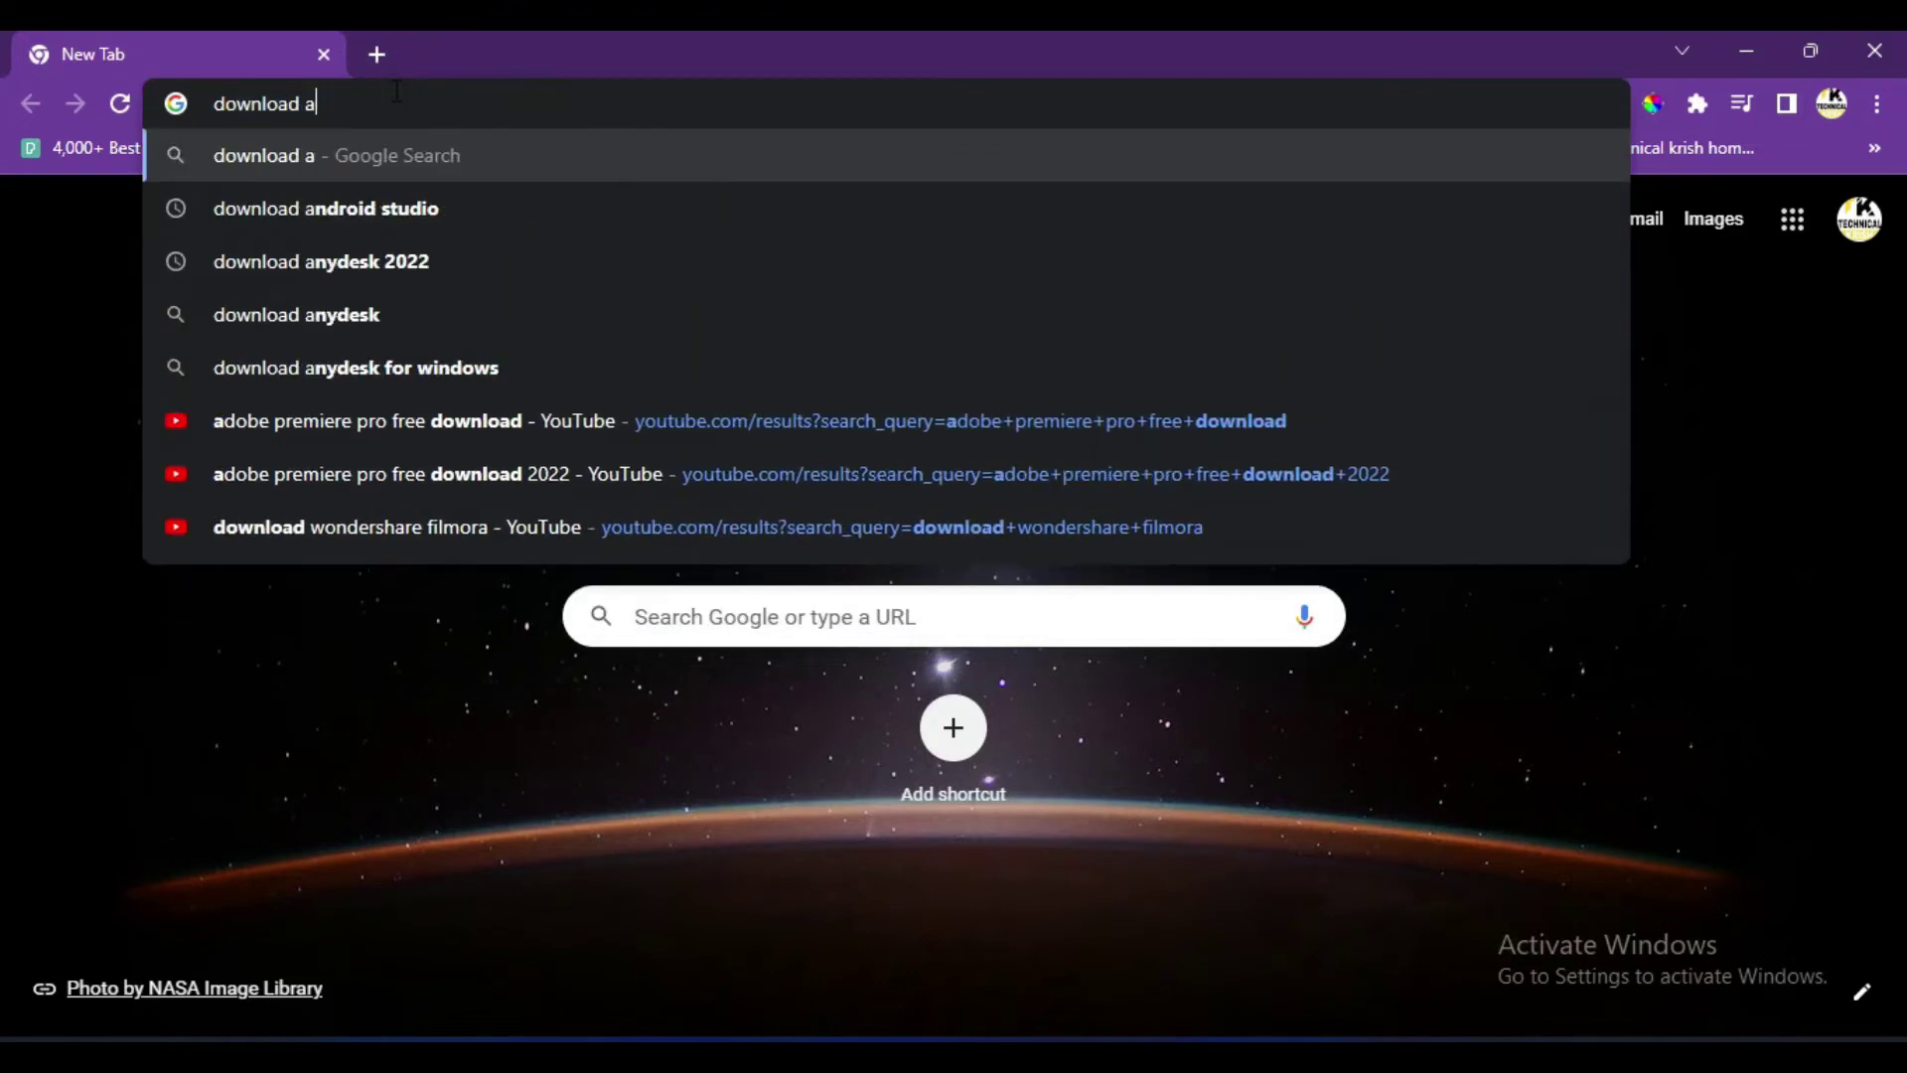
type("ndroid studio")
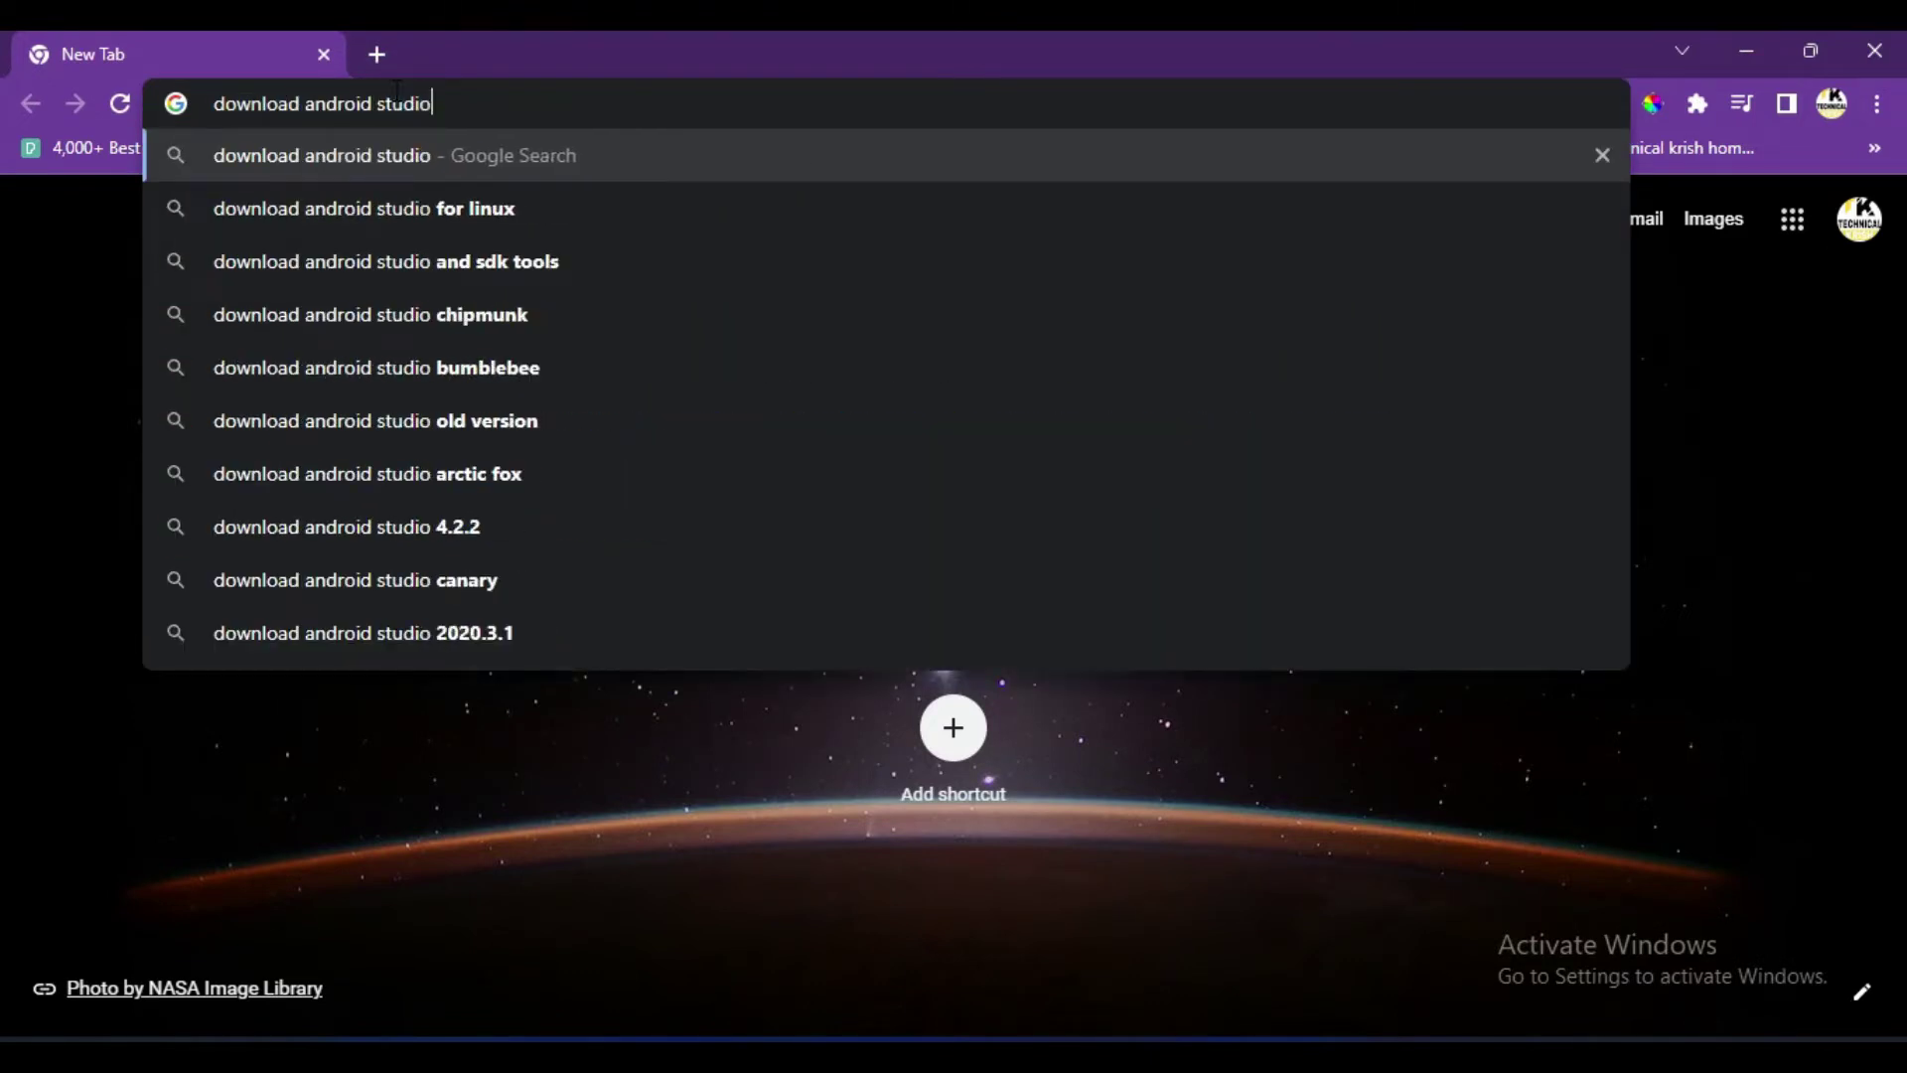
type(" for wind")
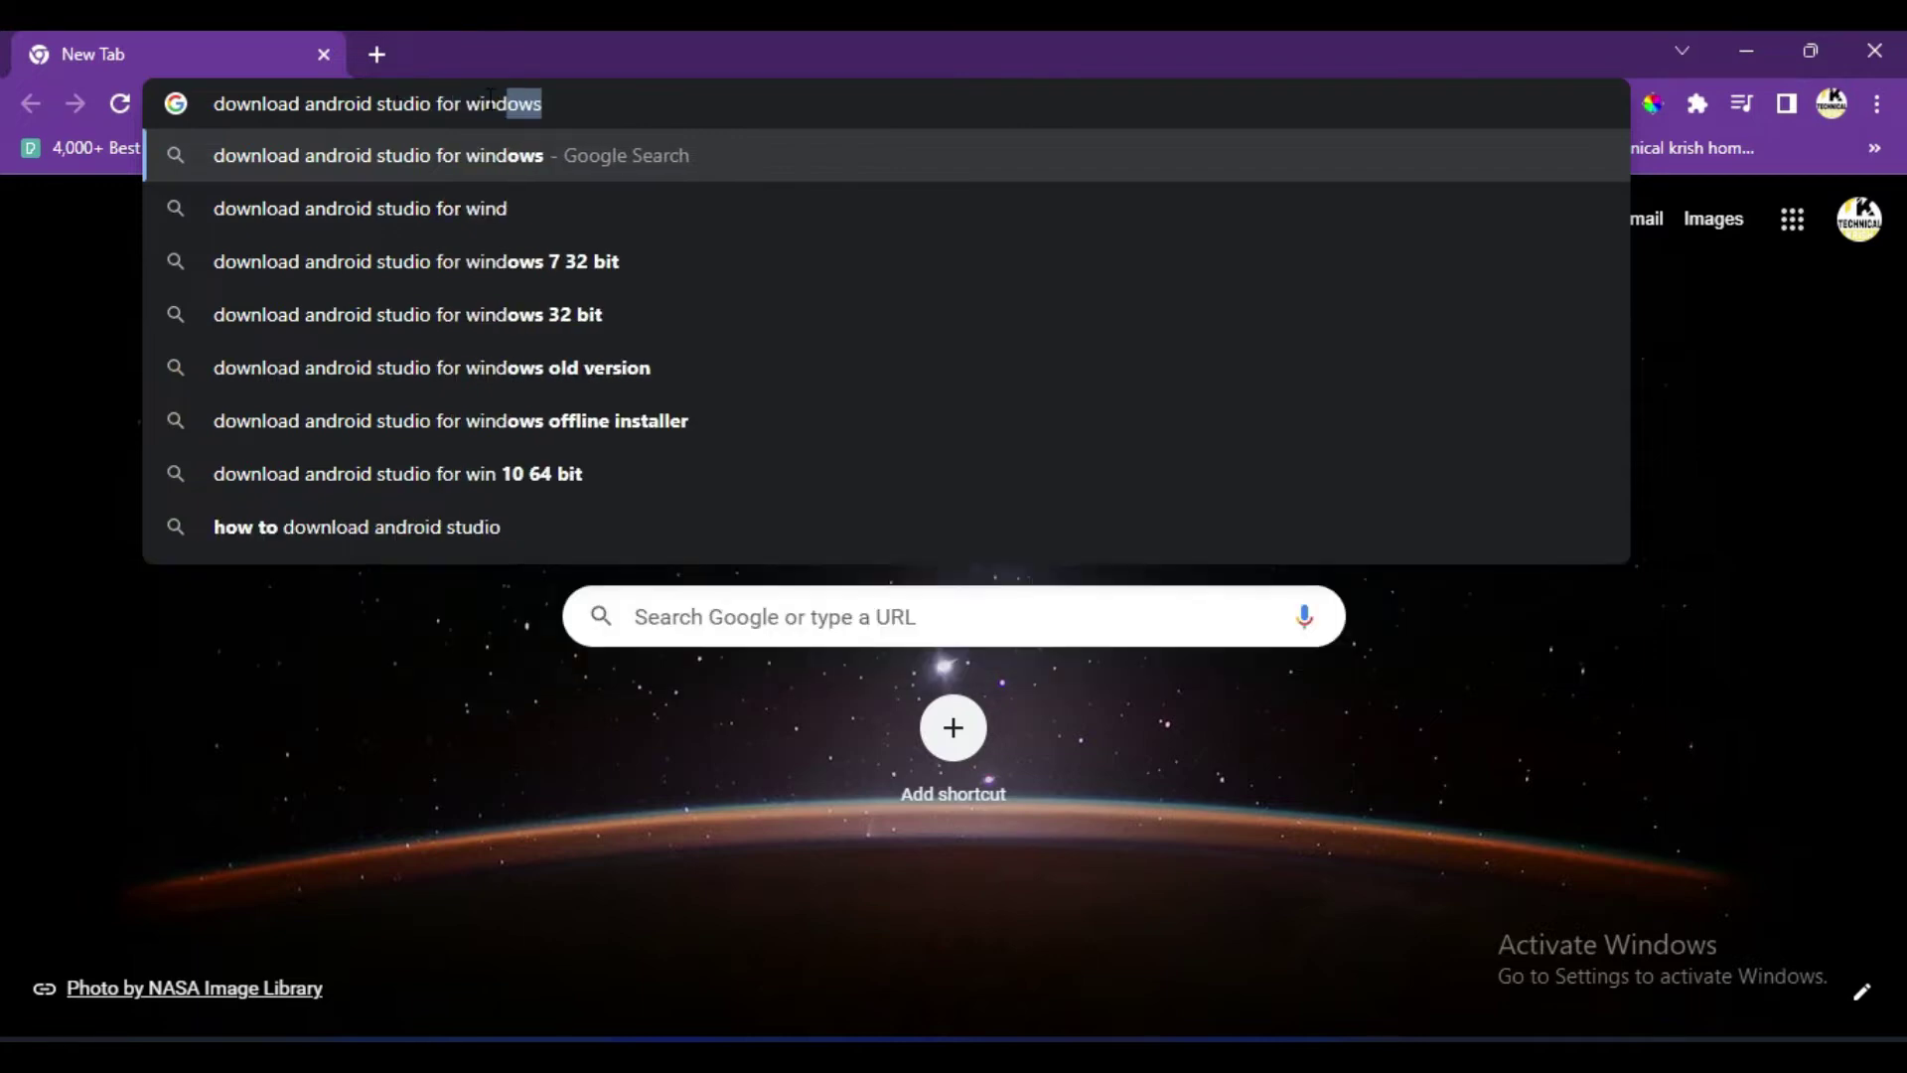
key("Return")
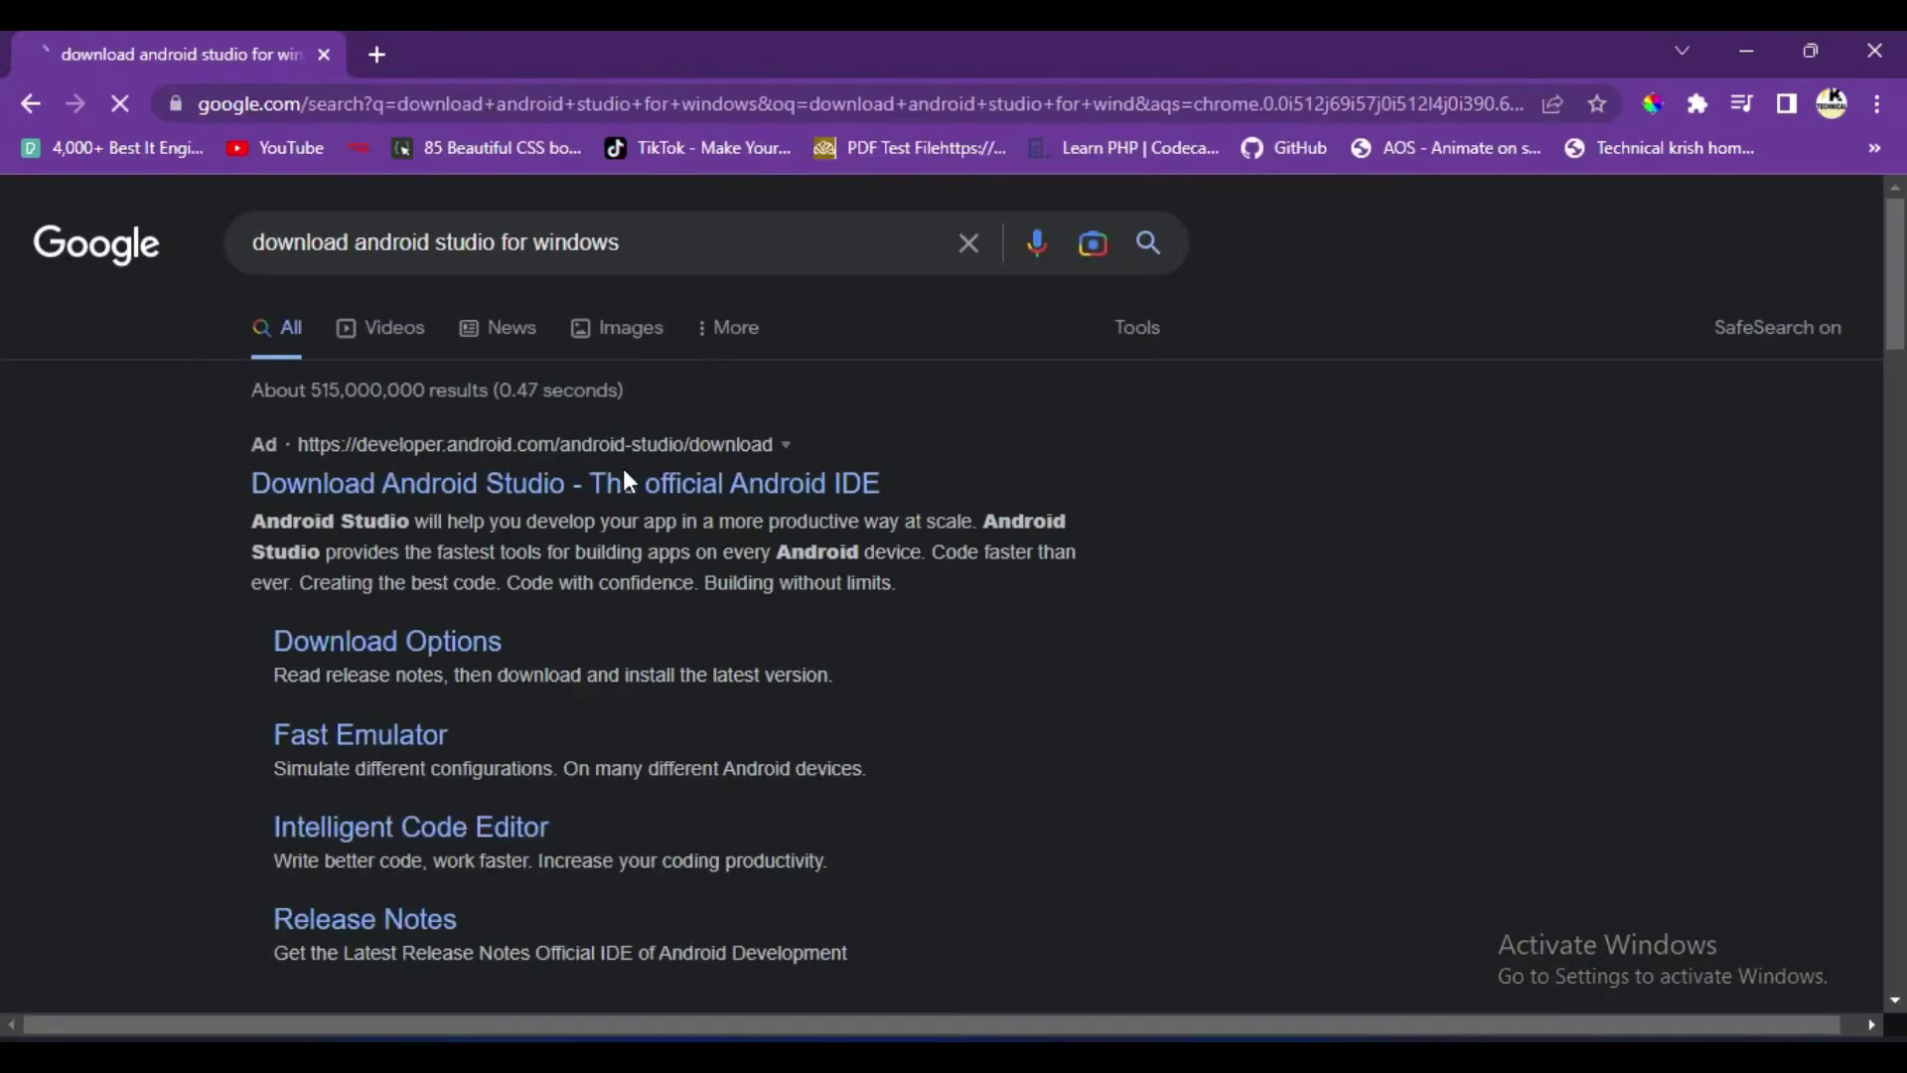
left_click(664, 501)
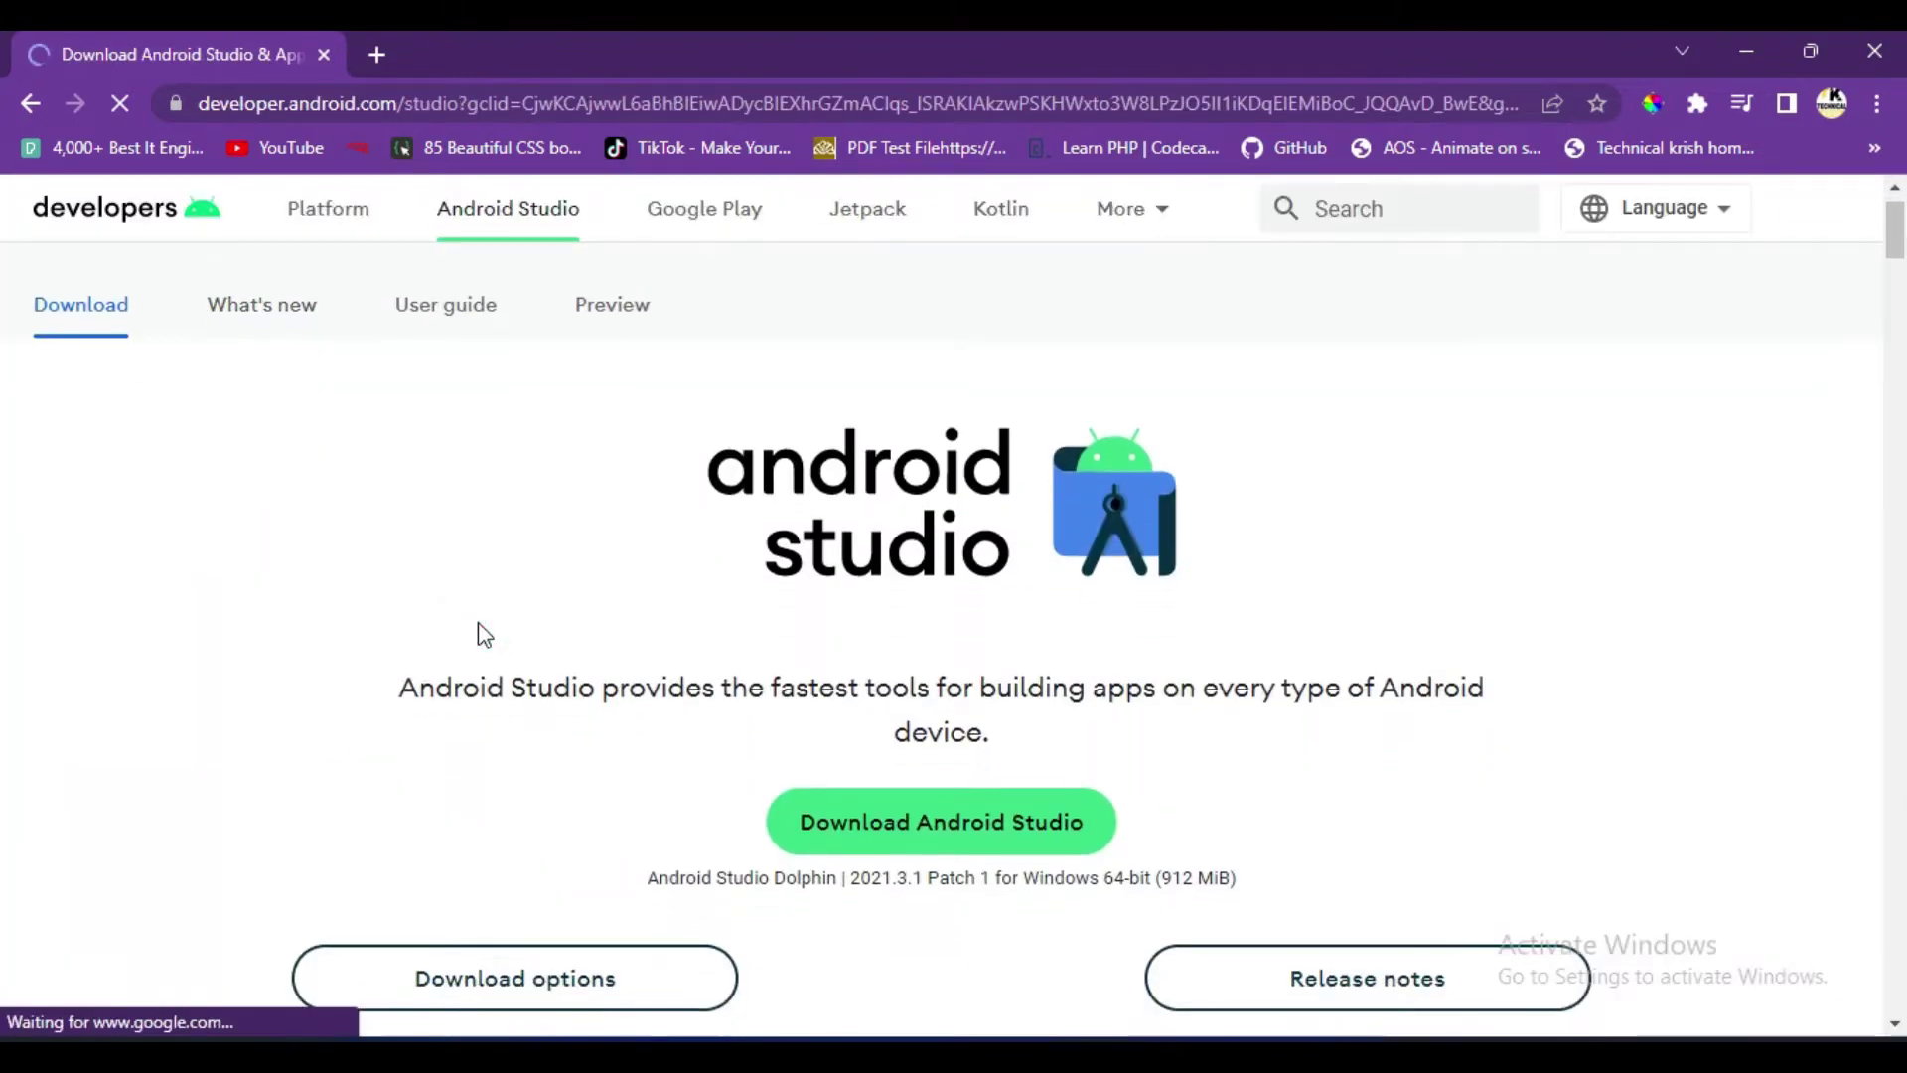
- Check the offered version, target platform and file size of the Android Studio download
scroll(483, 634, "down", 2)
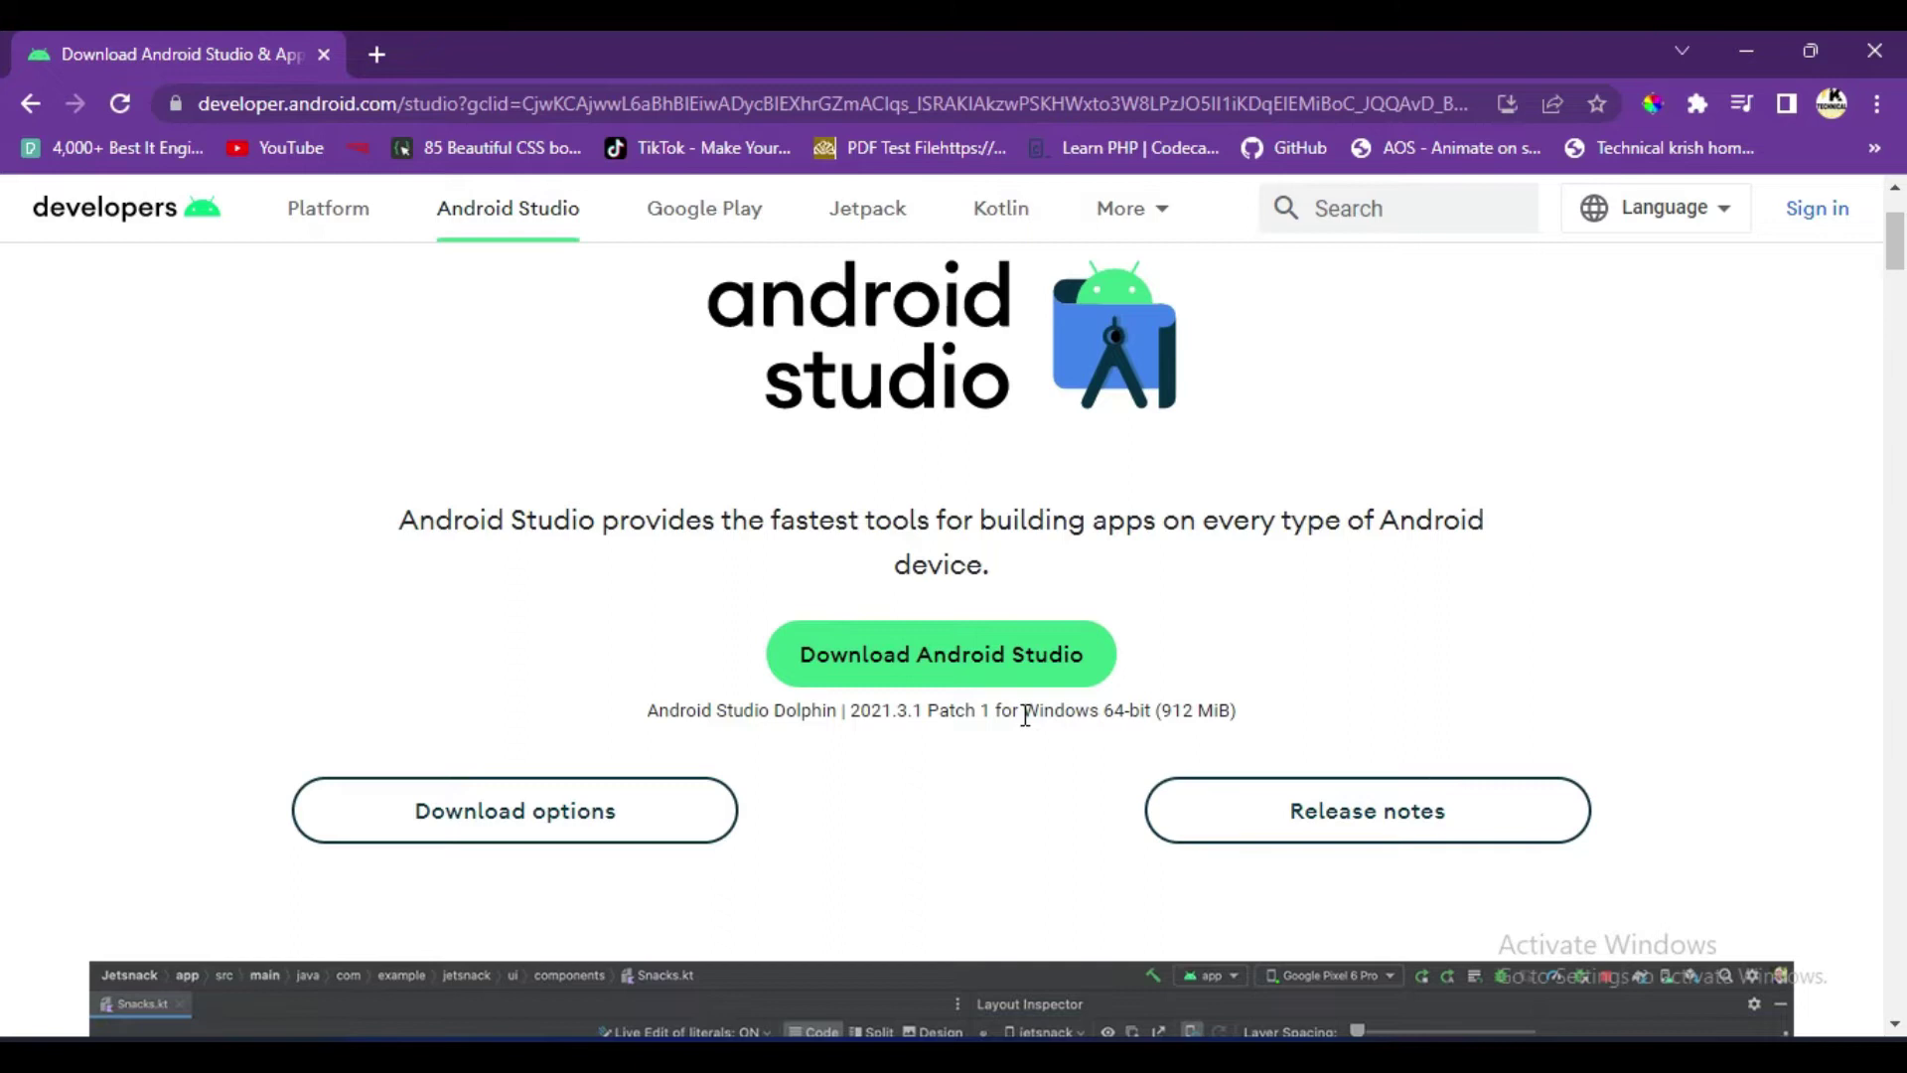
left_click_drag(1025, 713, 1229, 712)
left_click(1268, 715)
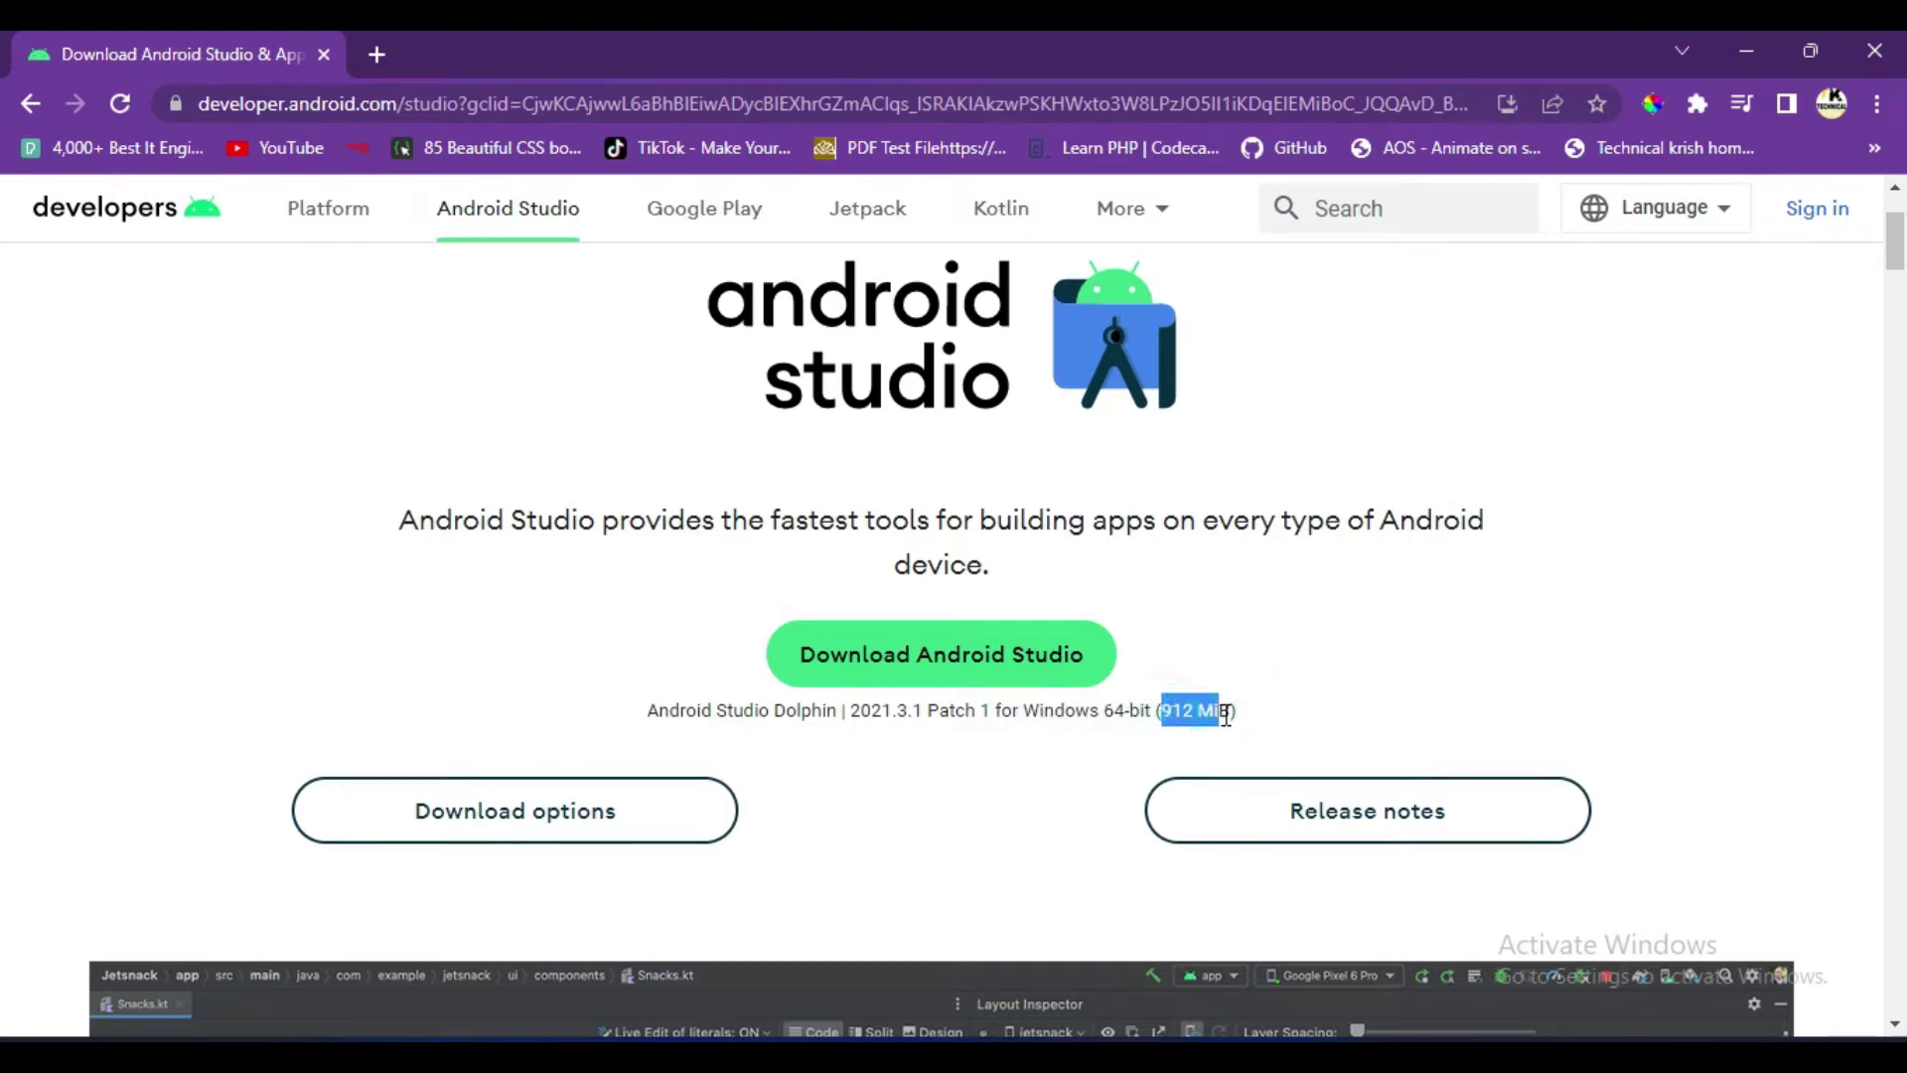
left_click(1336, 708)
scroll(1328, 700, "down", 1)
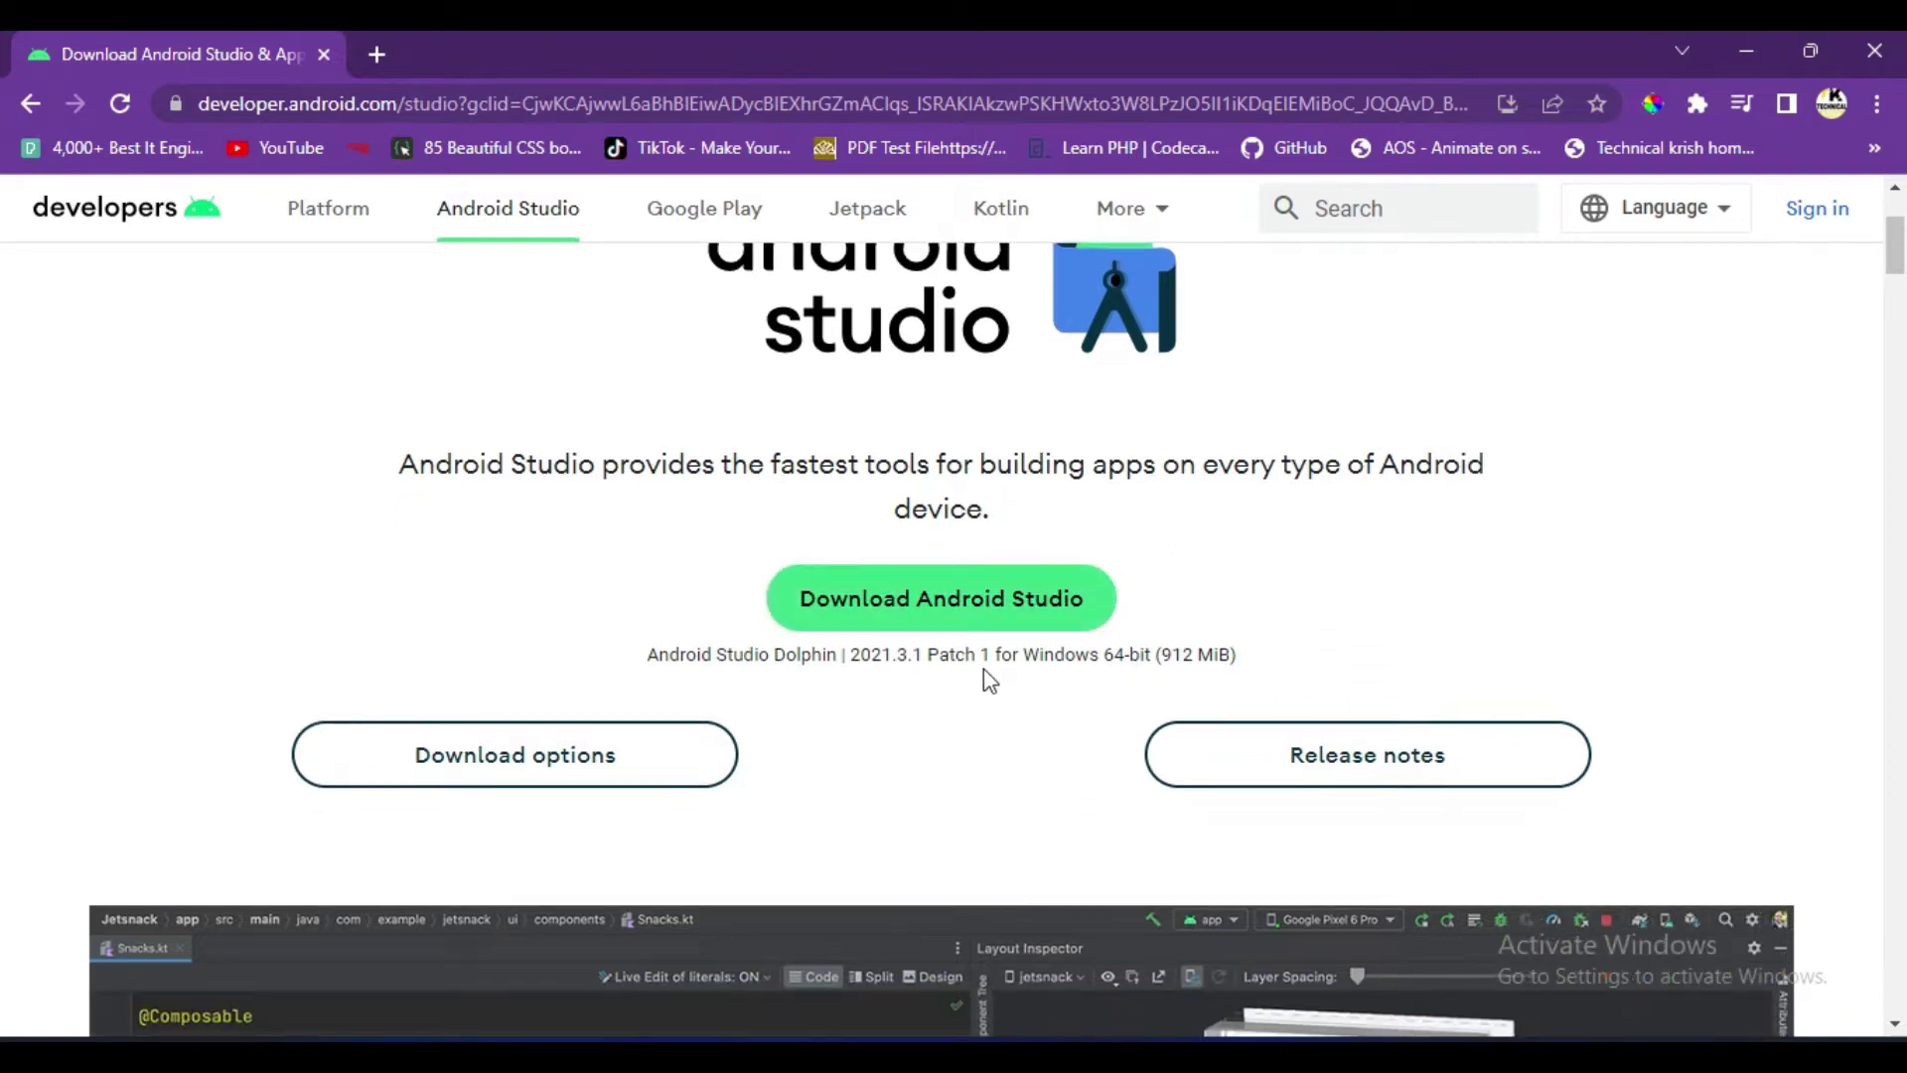
scroll(1261, 656, "down", 2)
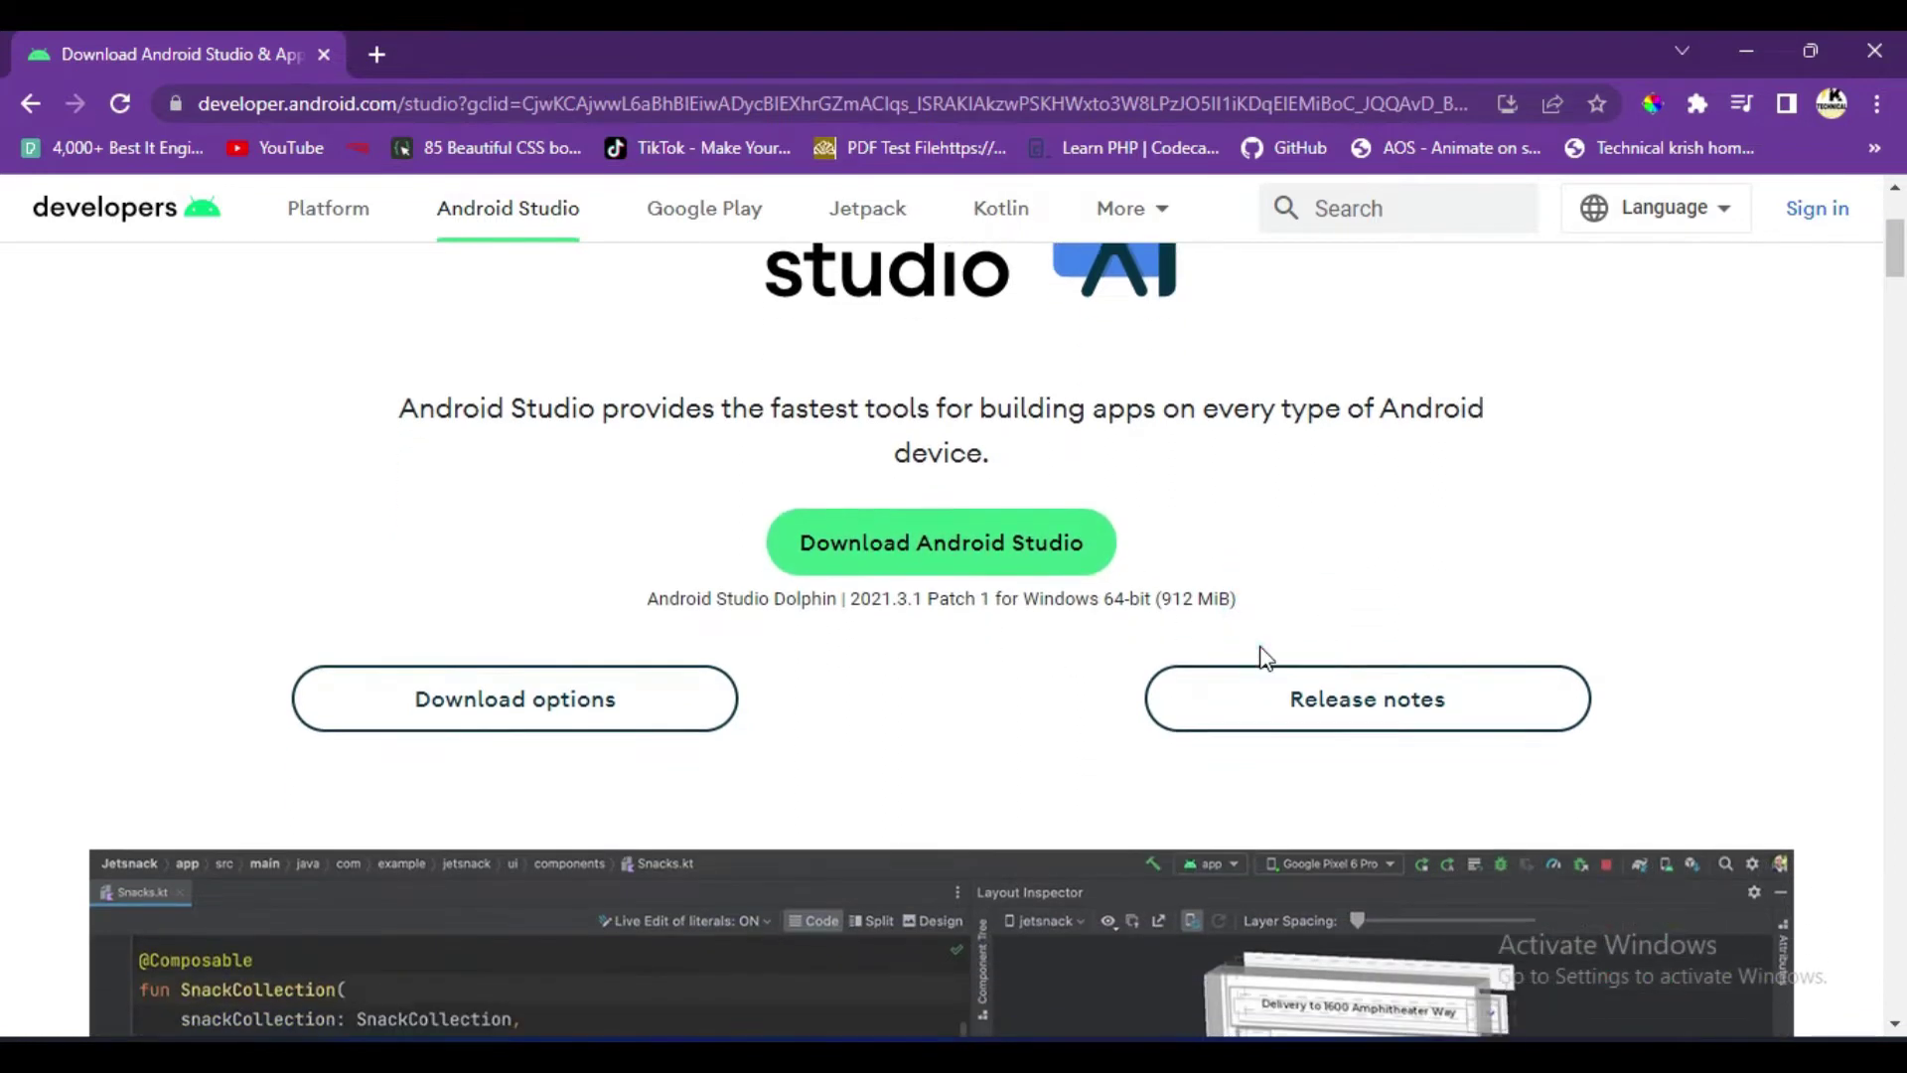
scroll(1261, 659, "up", 4)
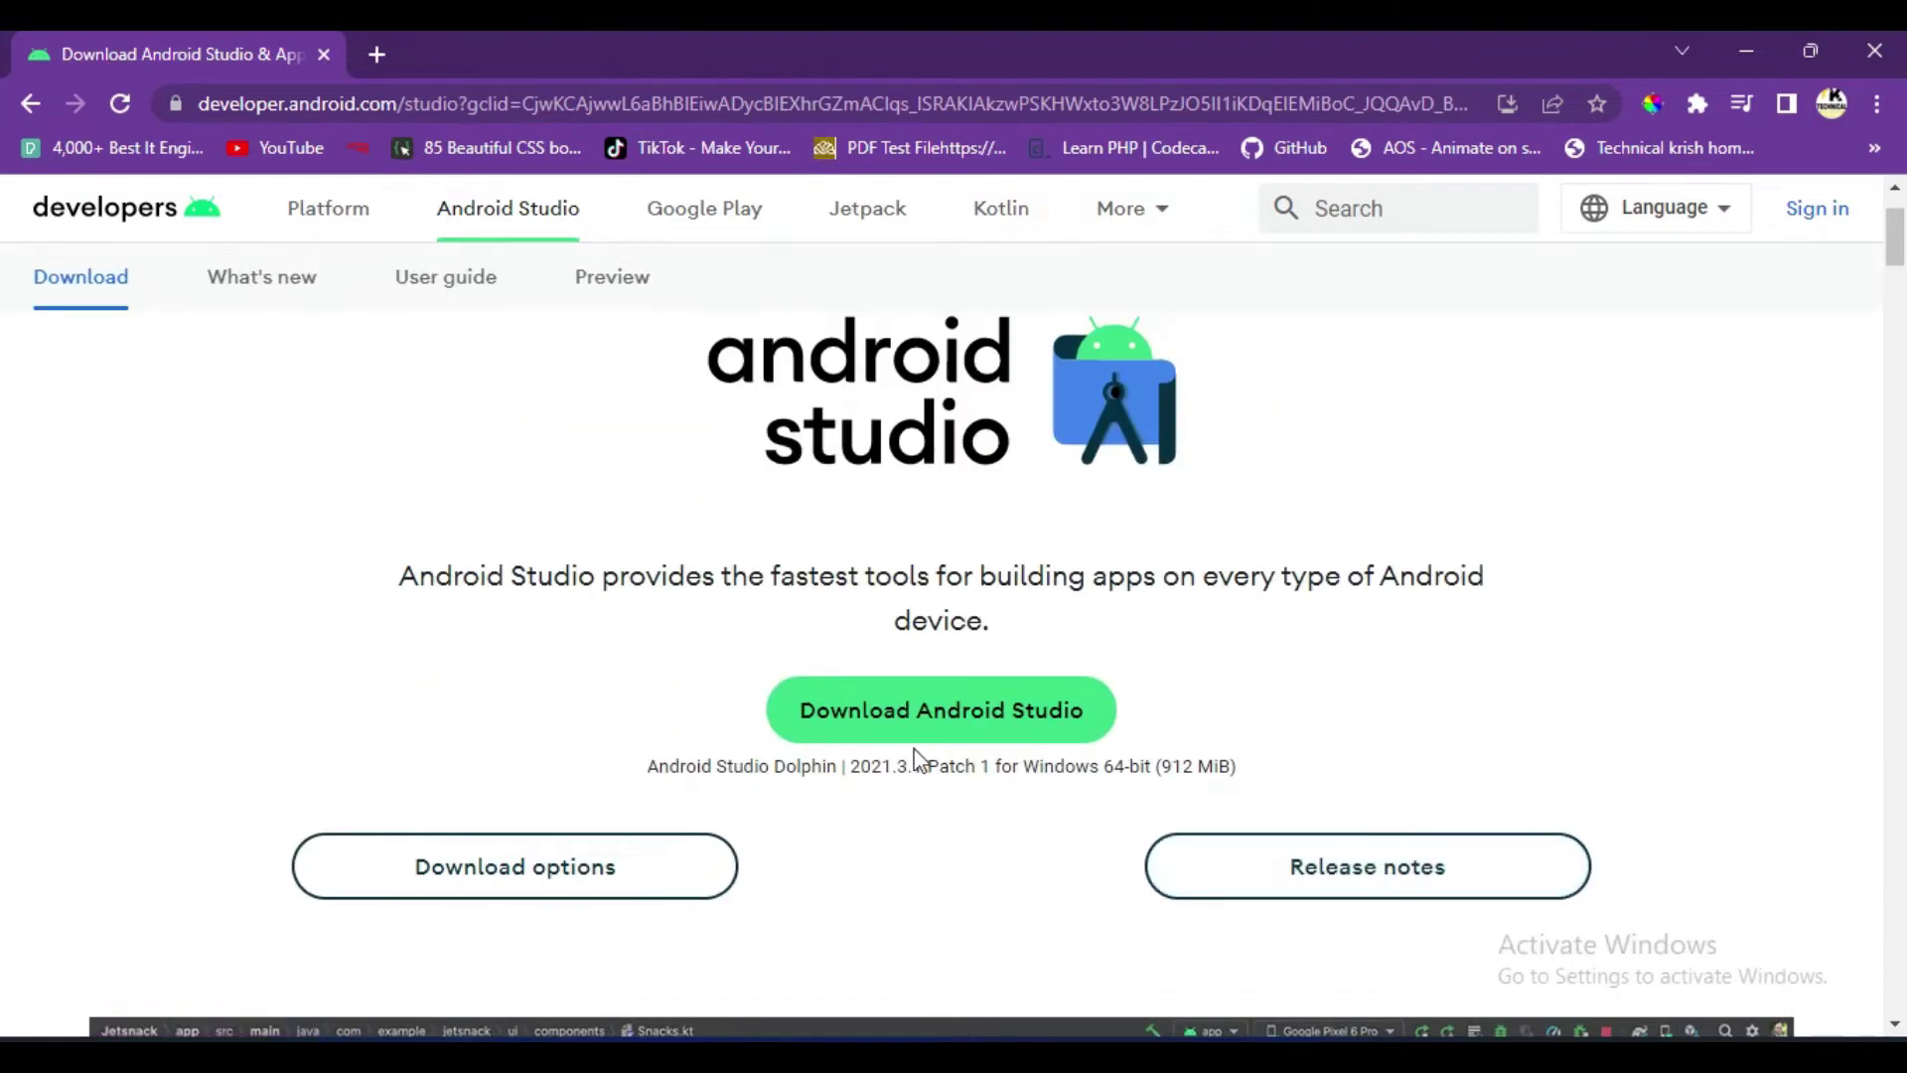
- Agree to the terms and conditions and download Android Studio Dolphin 2021.3.1 Patch 1 for Windows
left_click(914, 712)
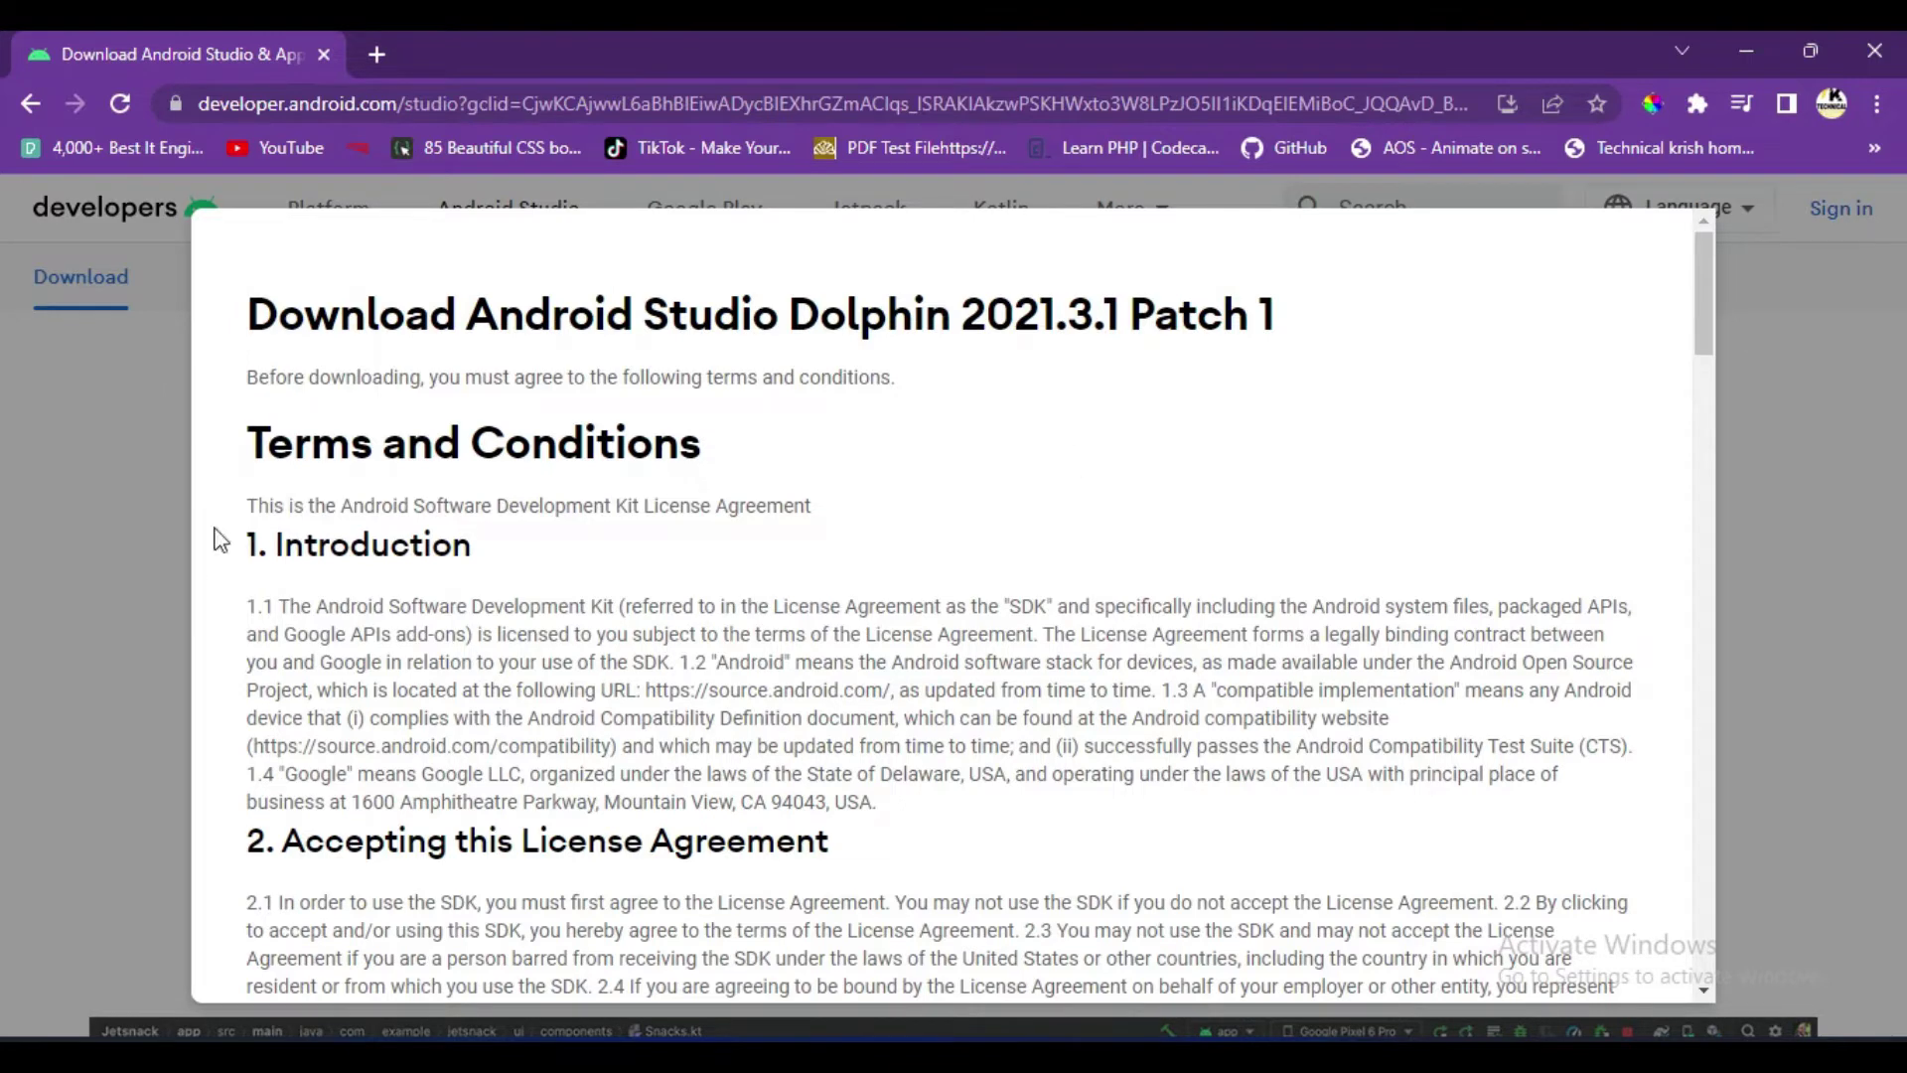
left_click_drag(250, 447, 825, 455)
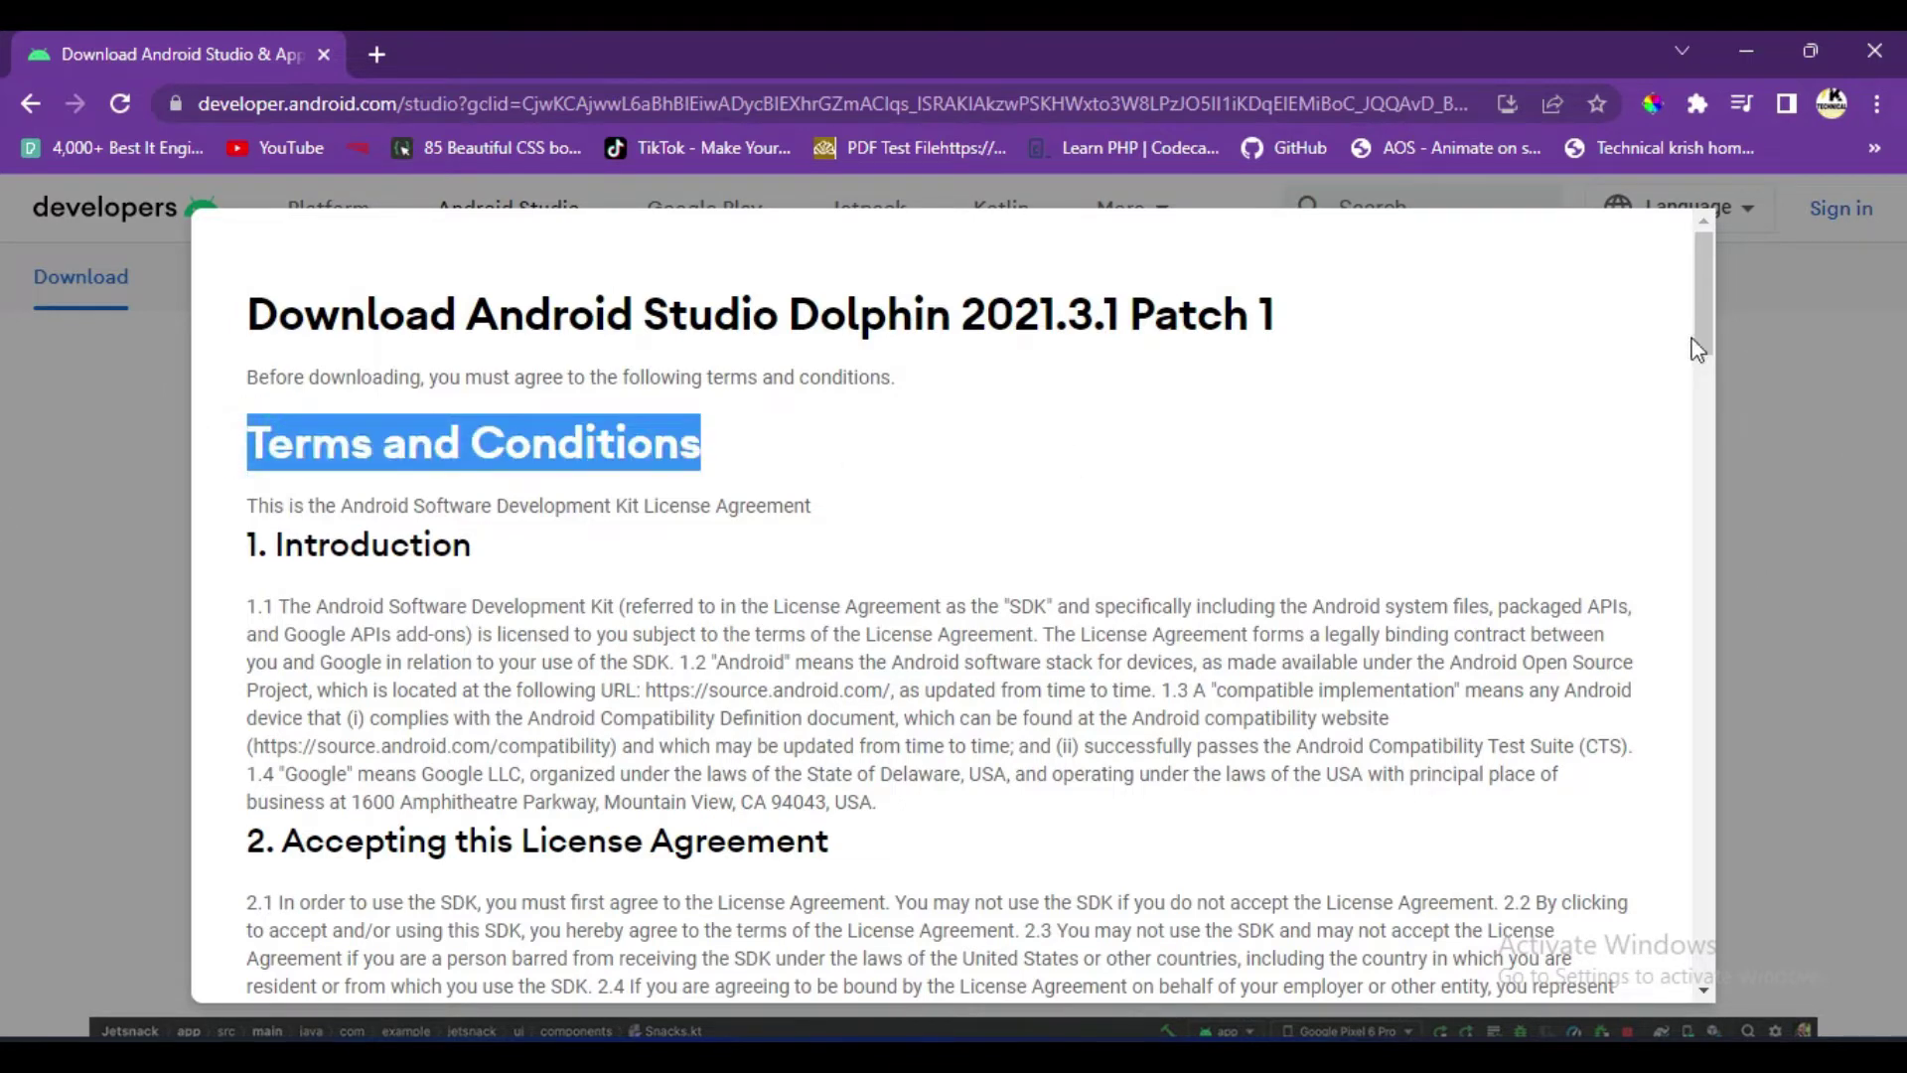
left_click_drag(1714, 331, 1724, 984)
left_click(259, 758)
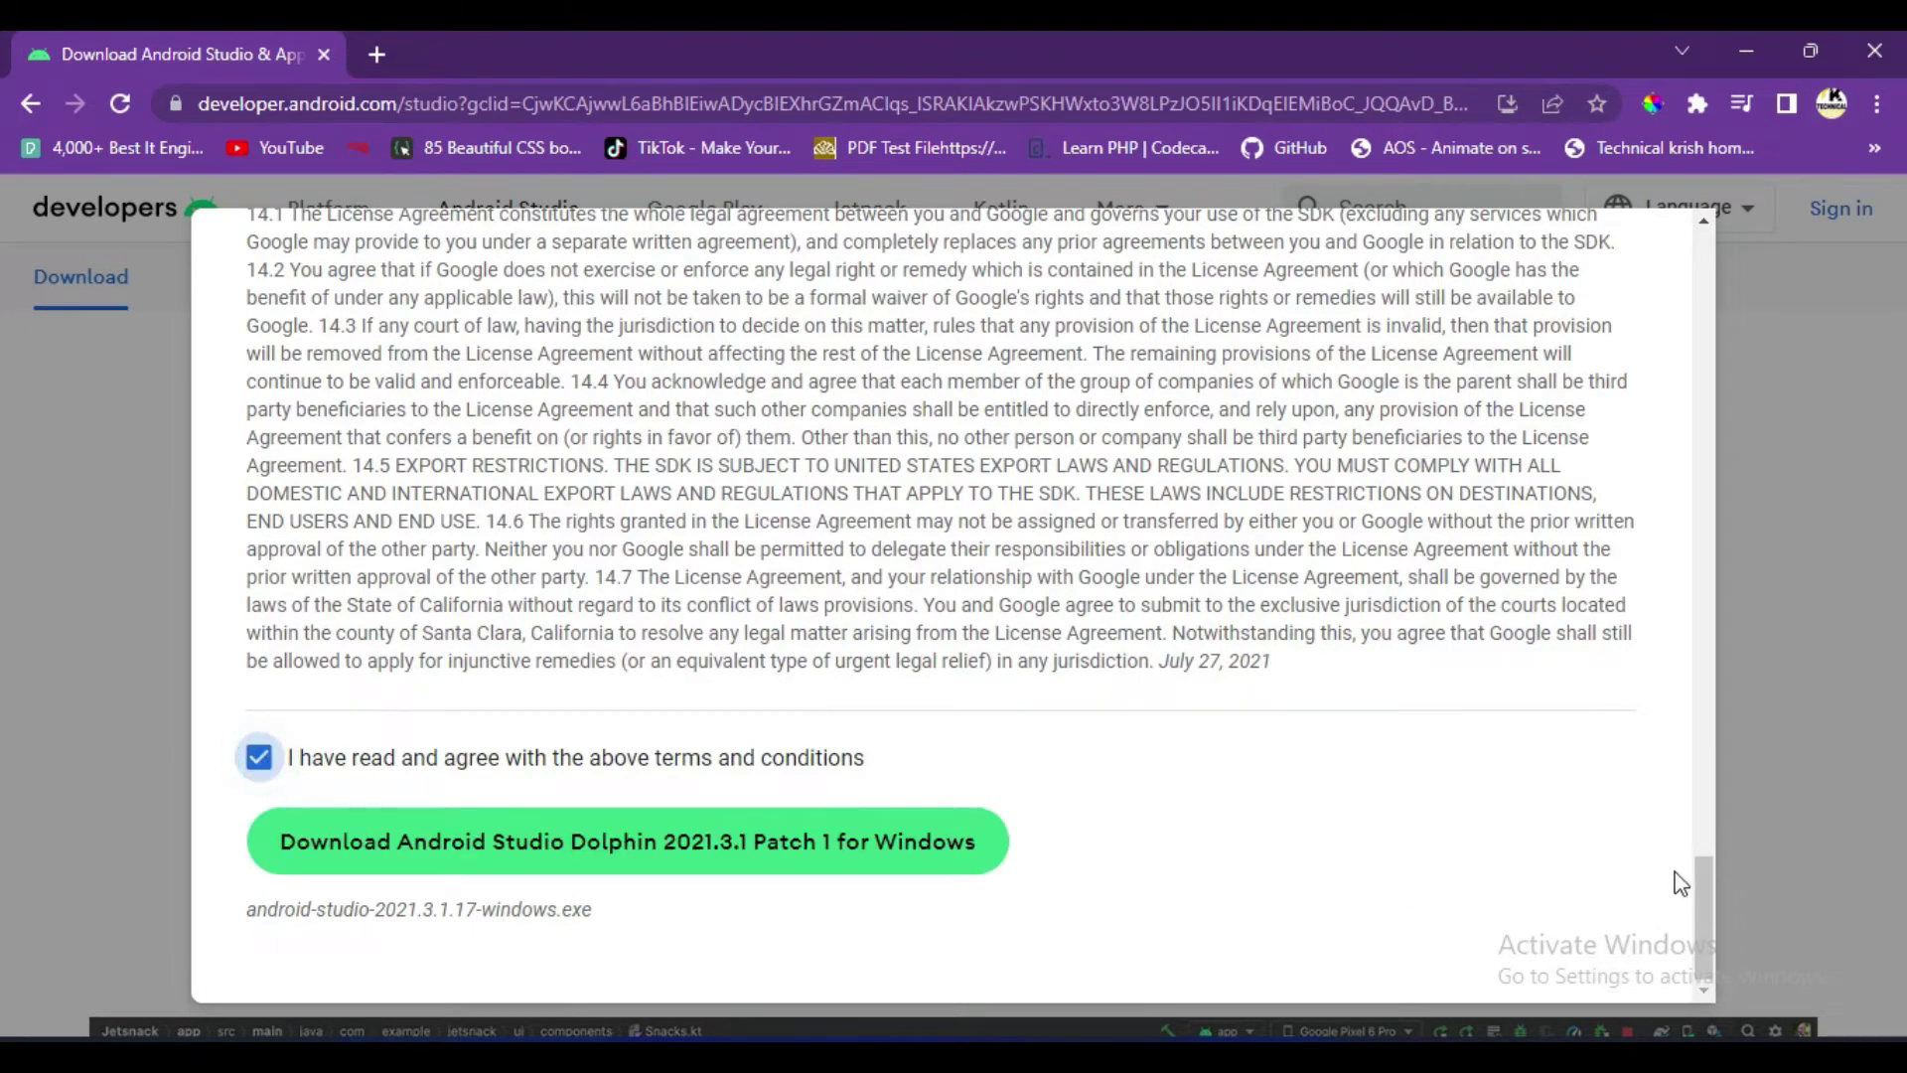
left_click(1706, 882)
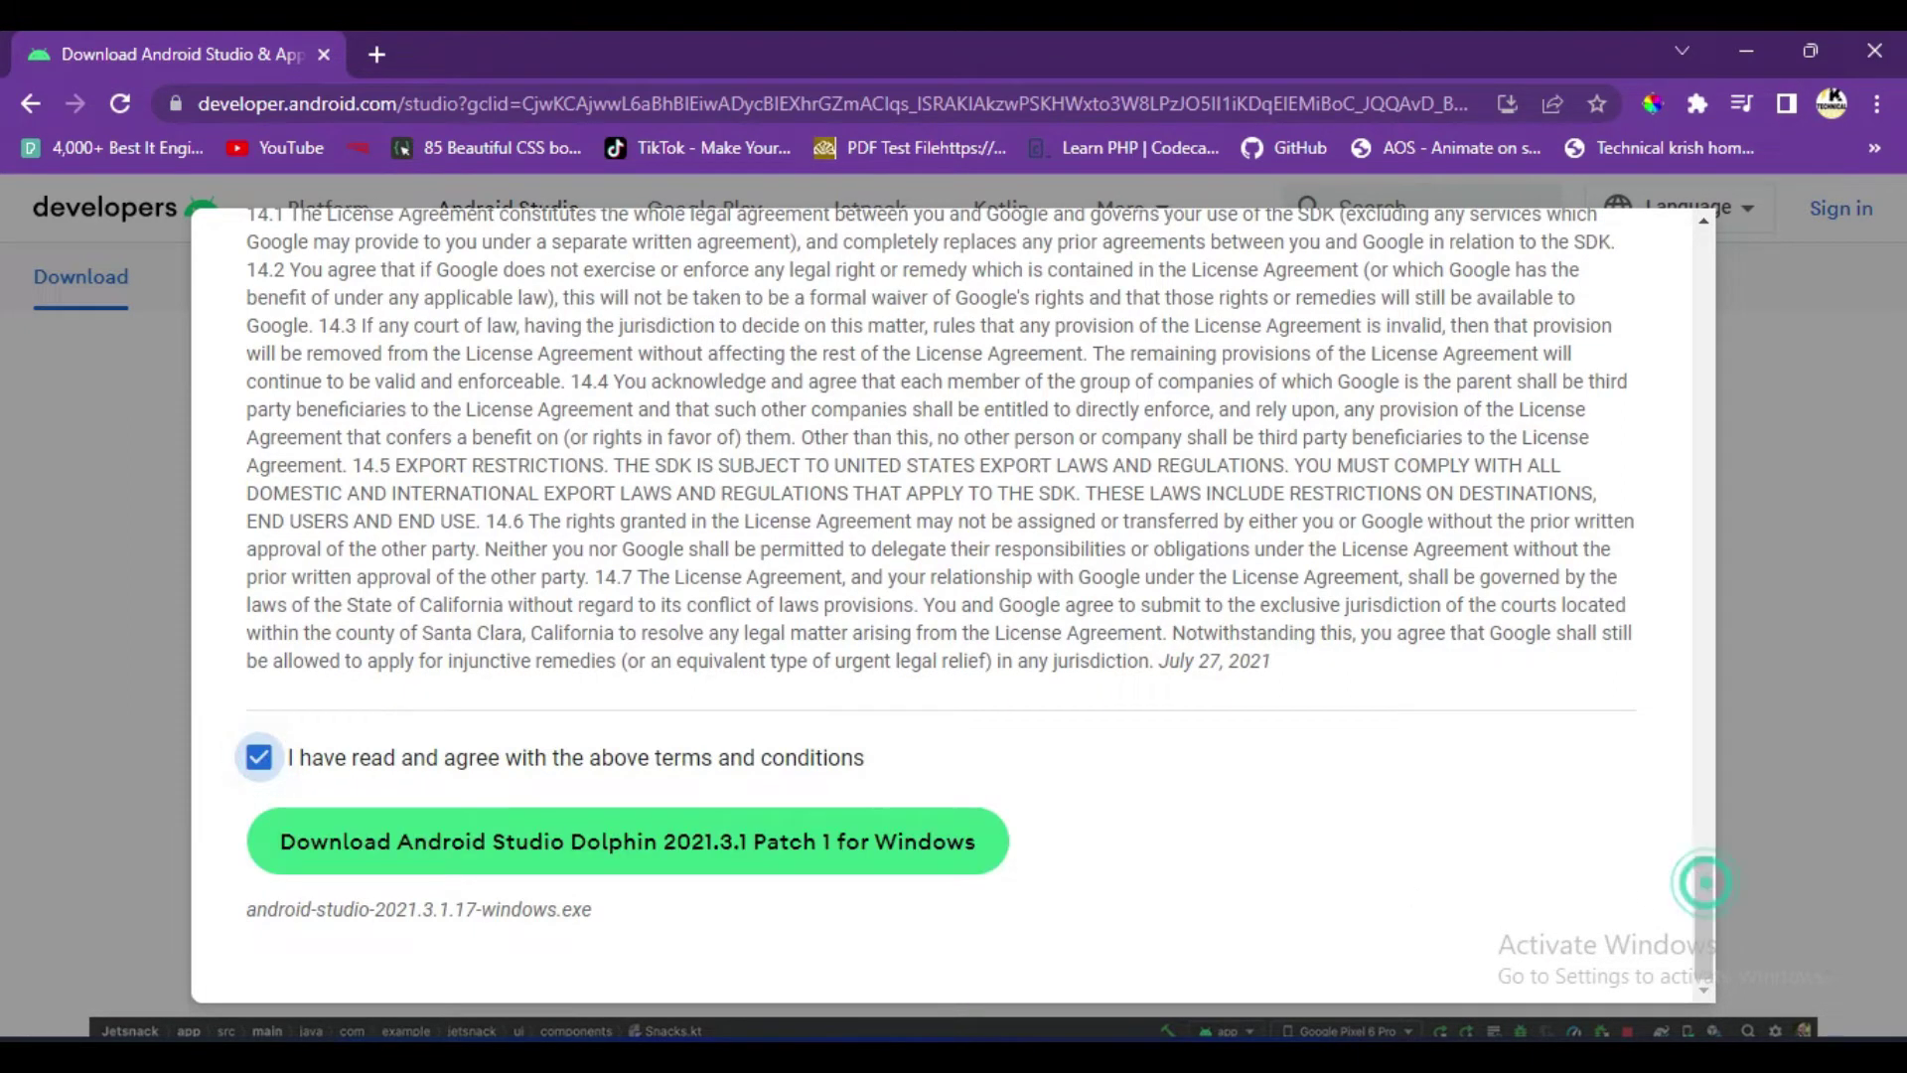
left_click(683, 852)
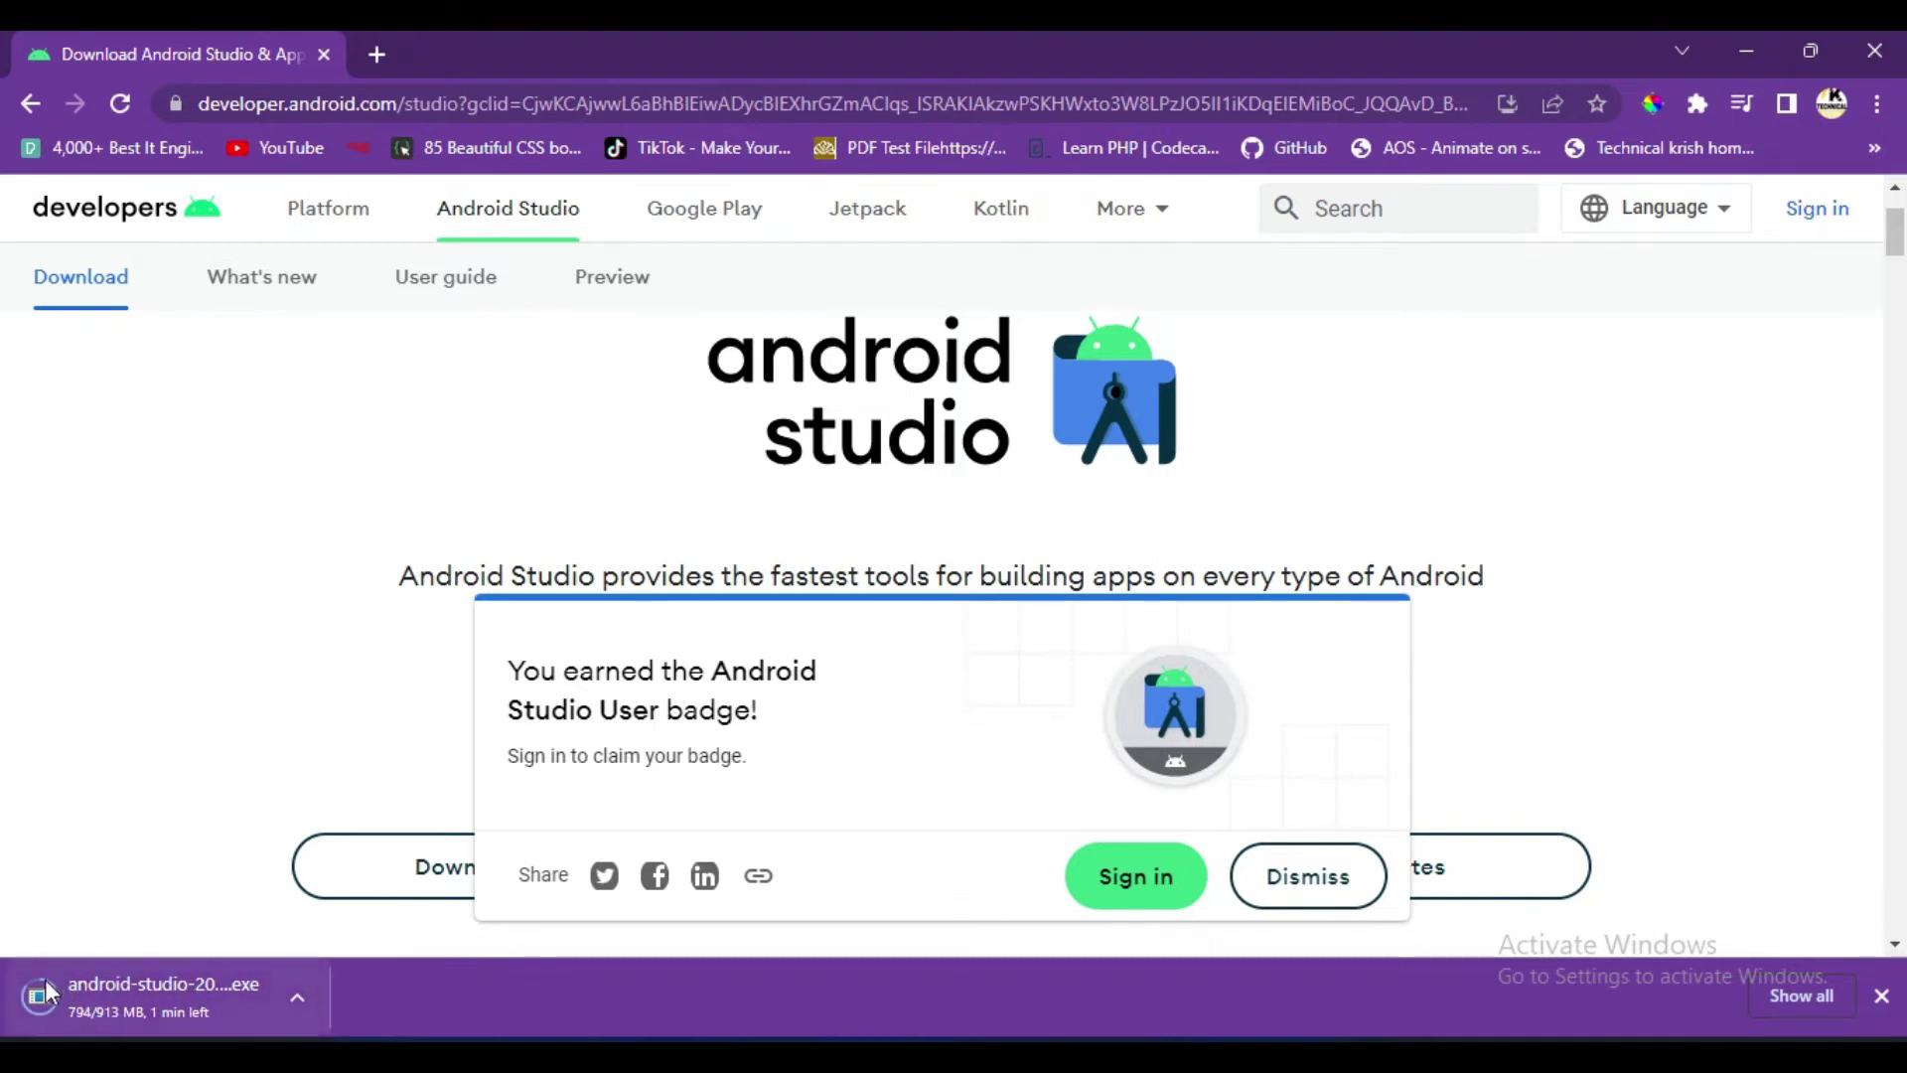
left_click(173, 733)
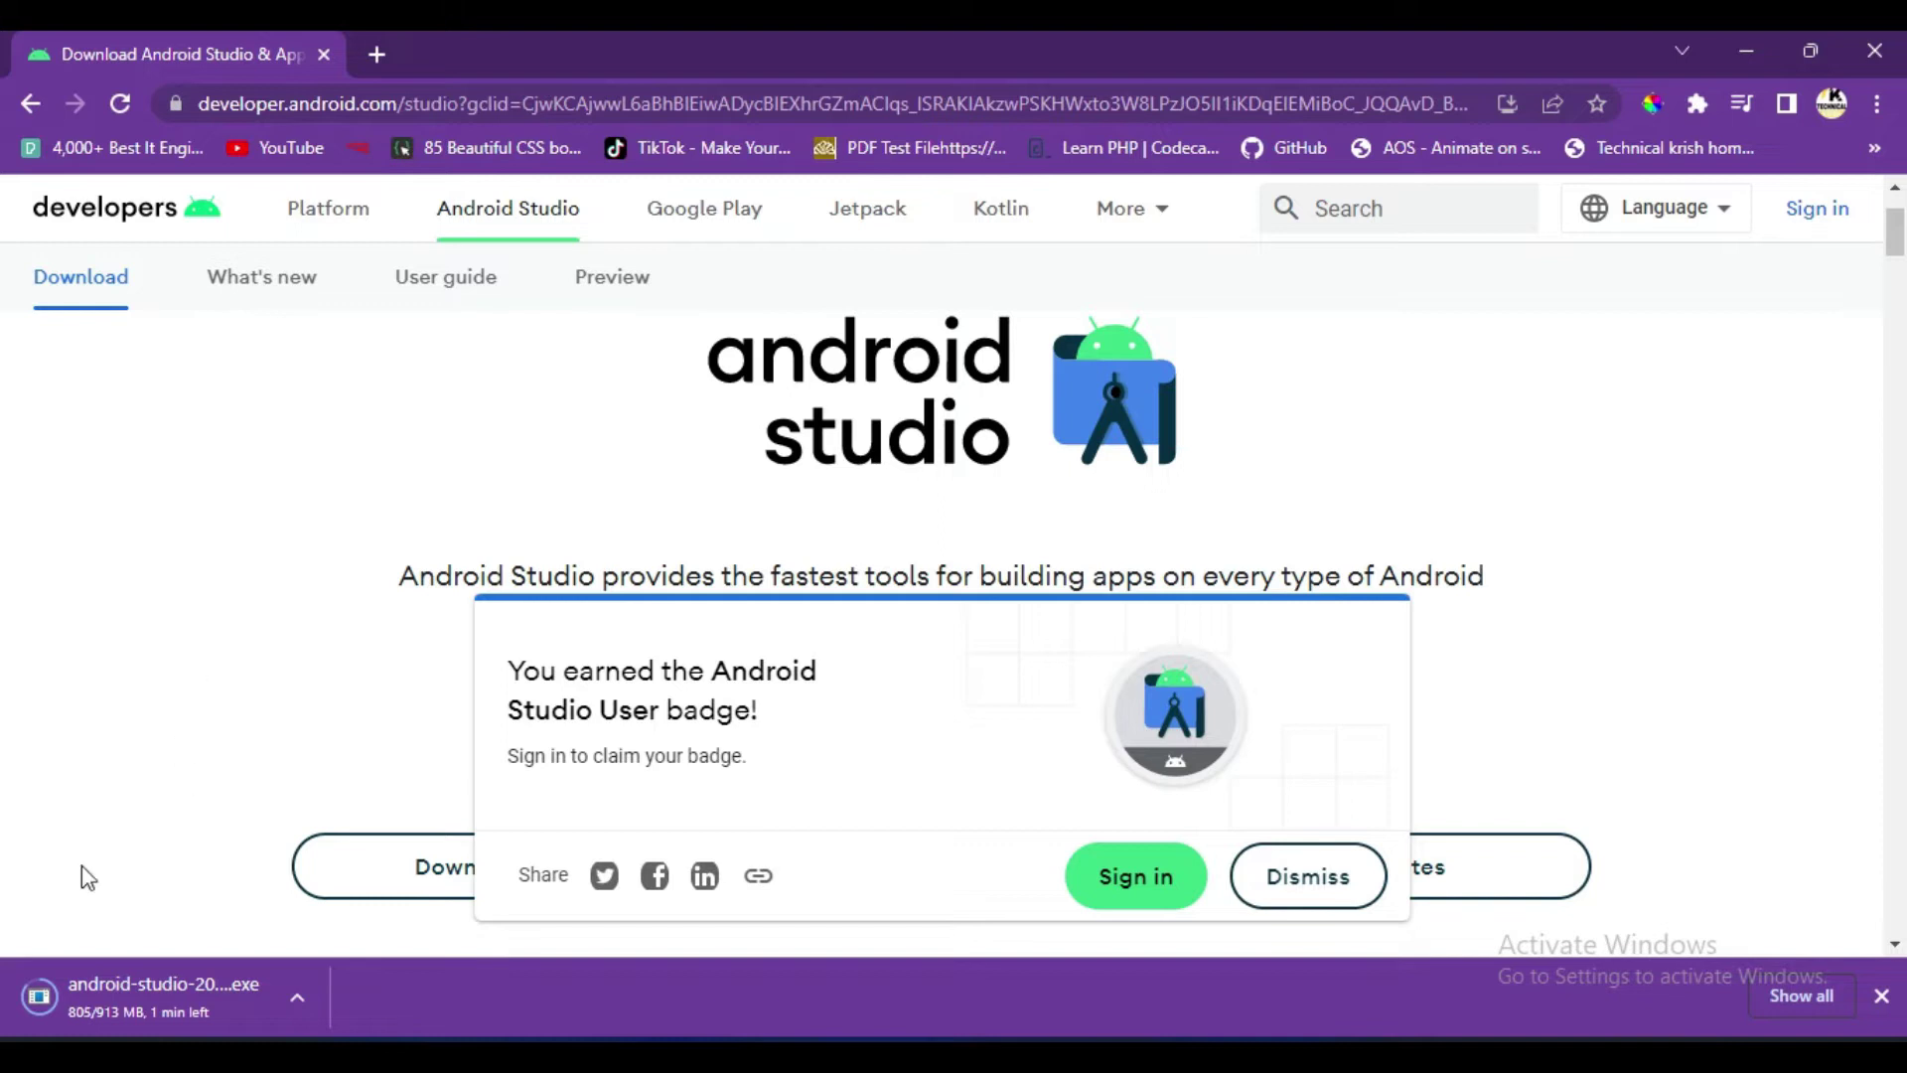
left_click(210, 608)
key("XF86MonBrightnessDown")
key("XF86MonBrightnessDown")
key("XF86MonBrightnessDown")
key("XF86MonBrightnessDown")
key("XF86MonBrightnessDown")
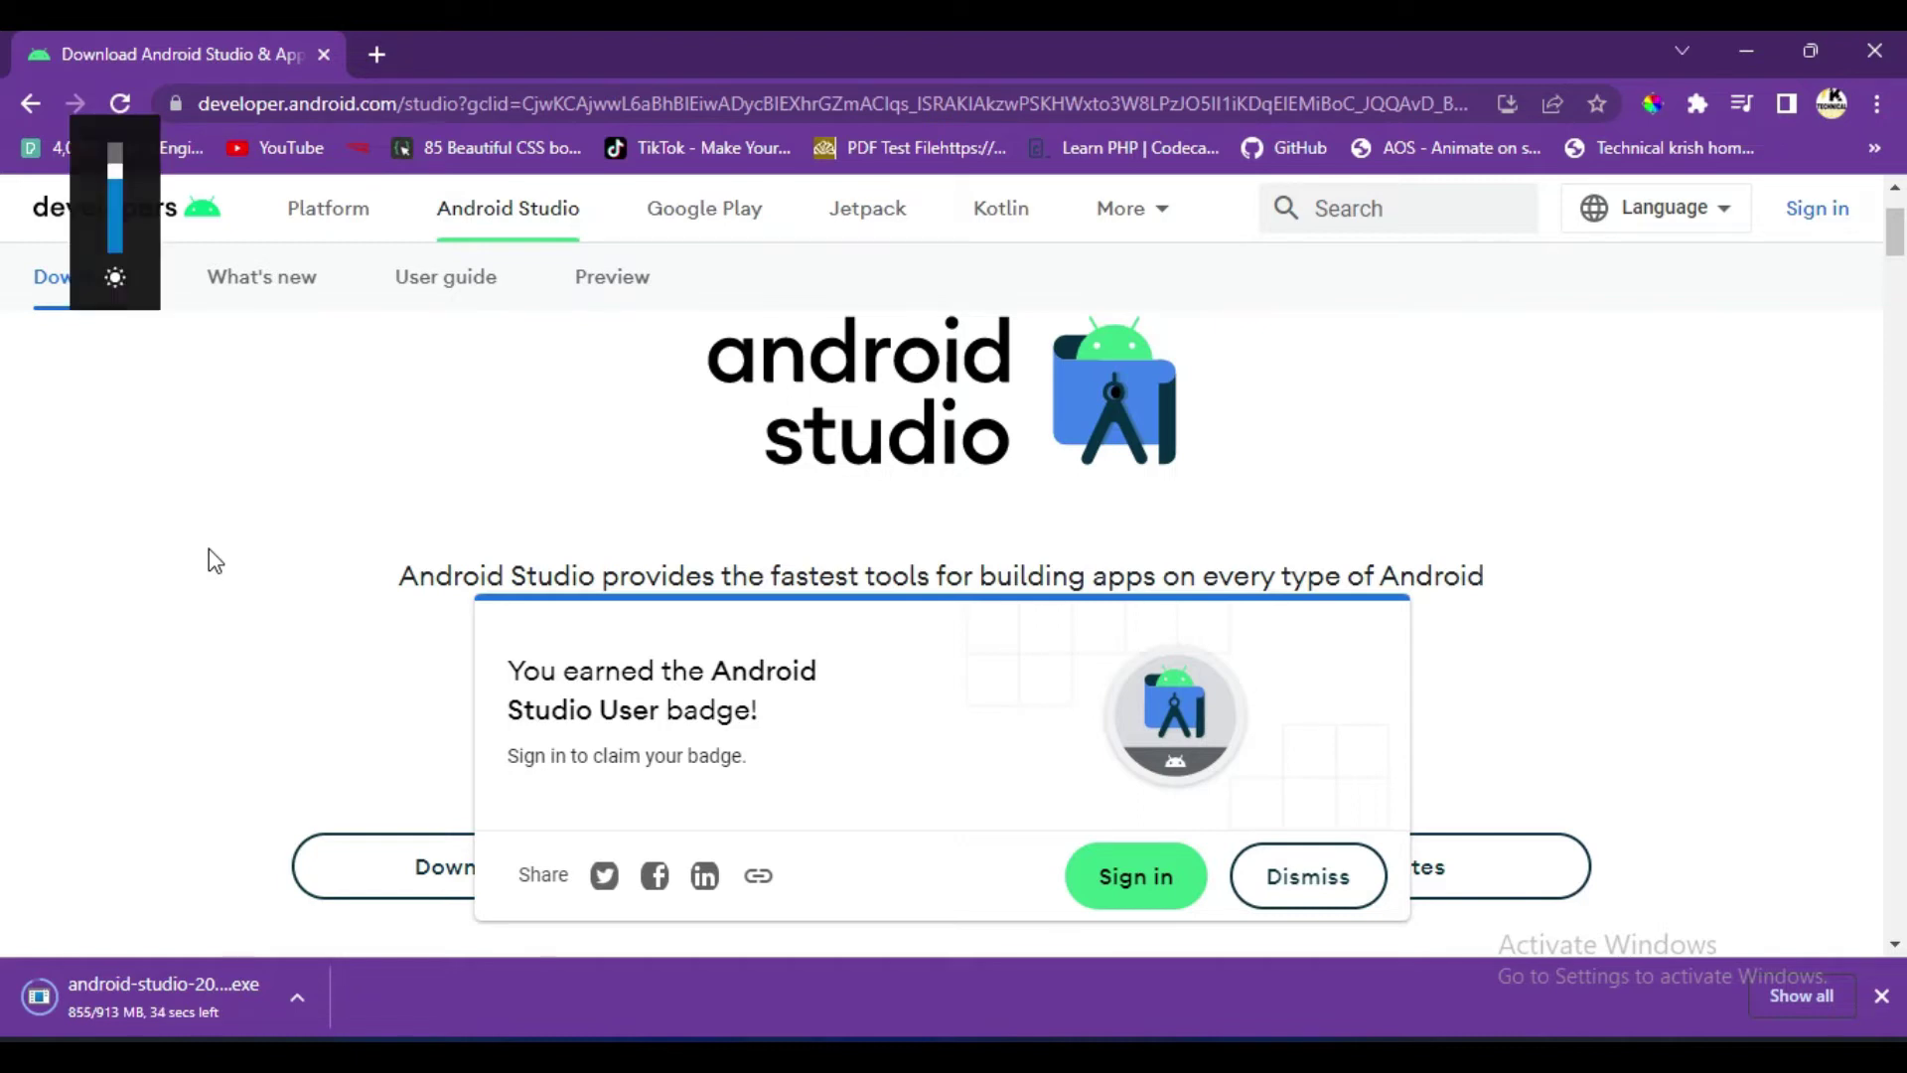
key("XF86MonBrightnessDown")
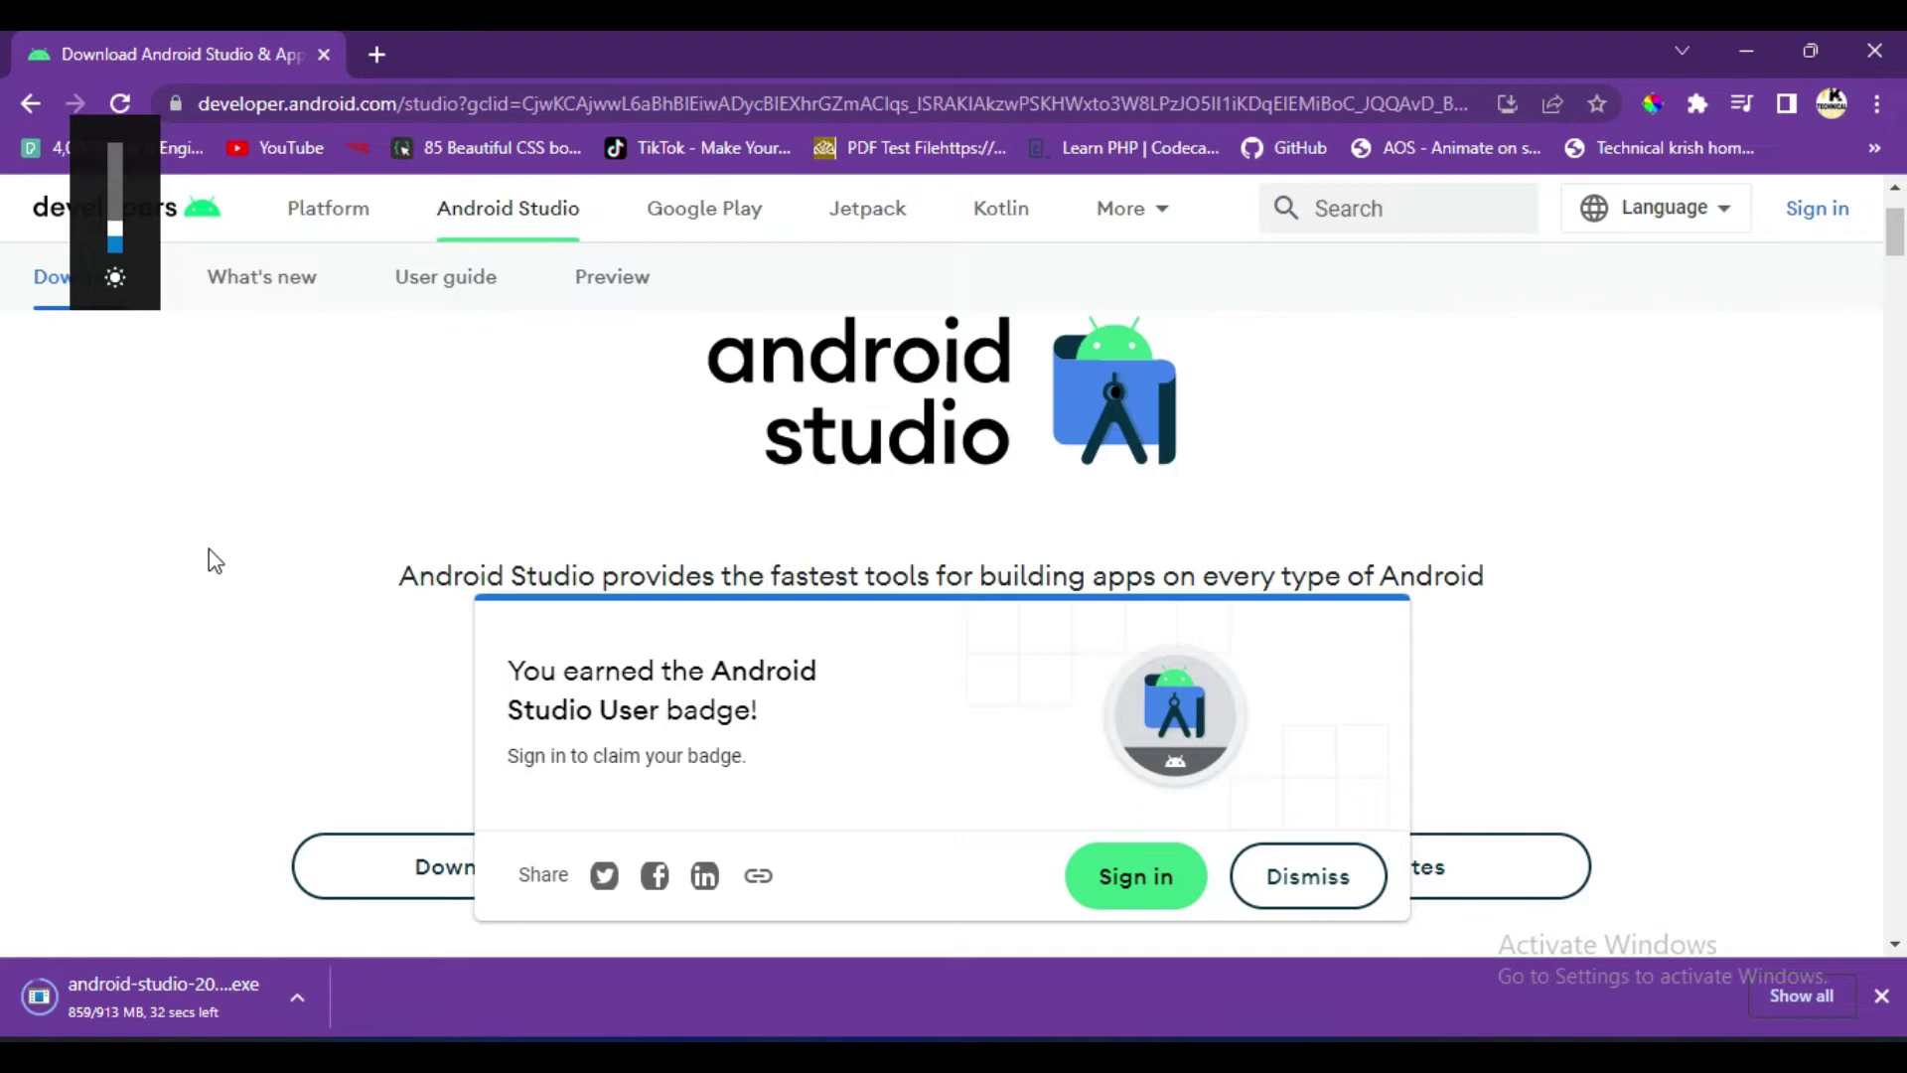
key("XF86MonBrightnessDown")
key("XF86MonBrightnessDown")
key("XF86MonBrightnessUp")
key("XF86MonBrightnessUp")
key("XF86MonBrightnessUp")
key("XF86MonBrightnessUp")
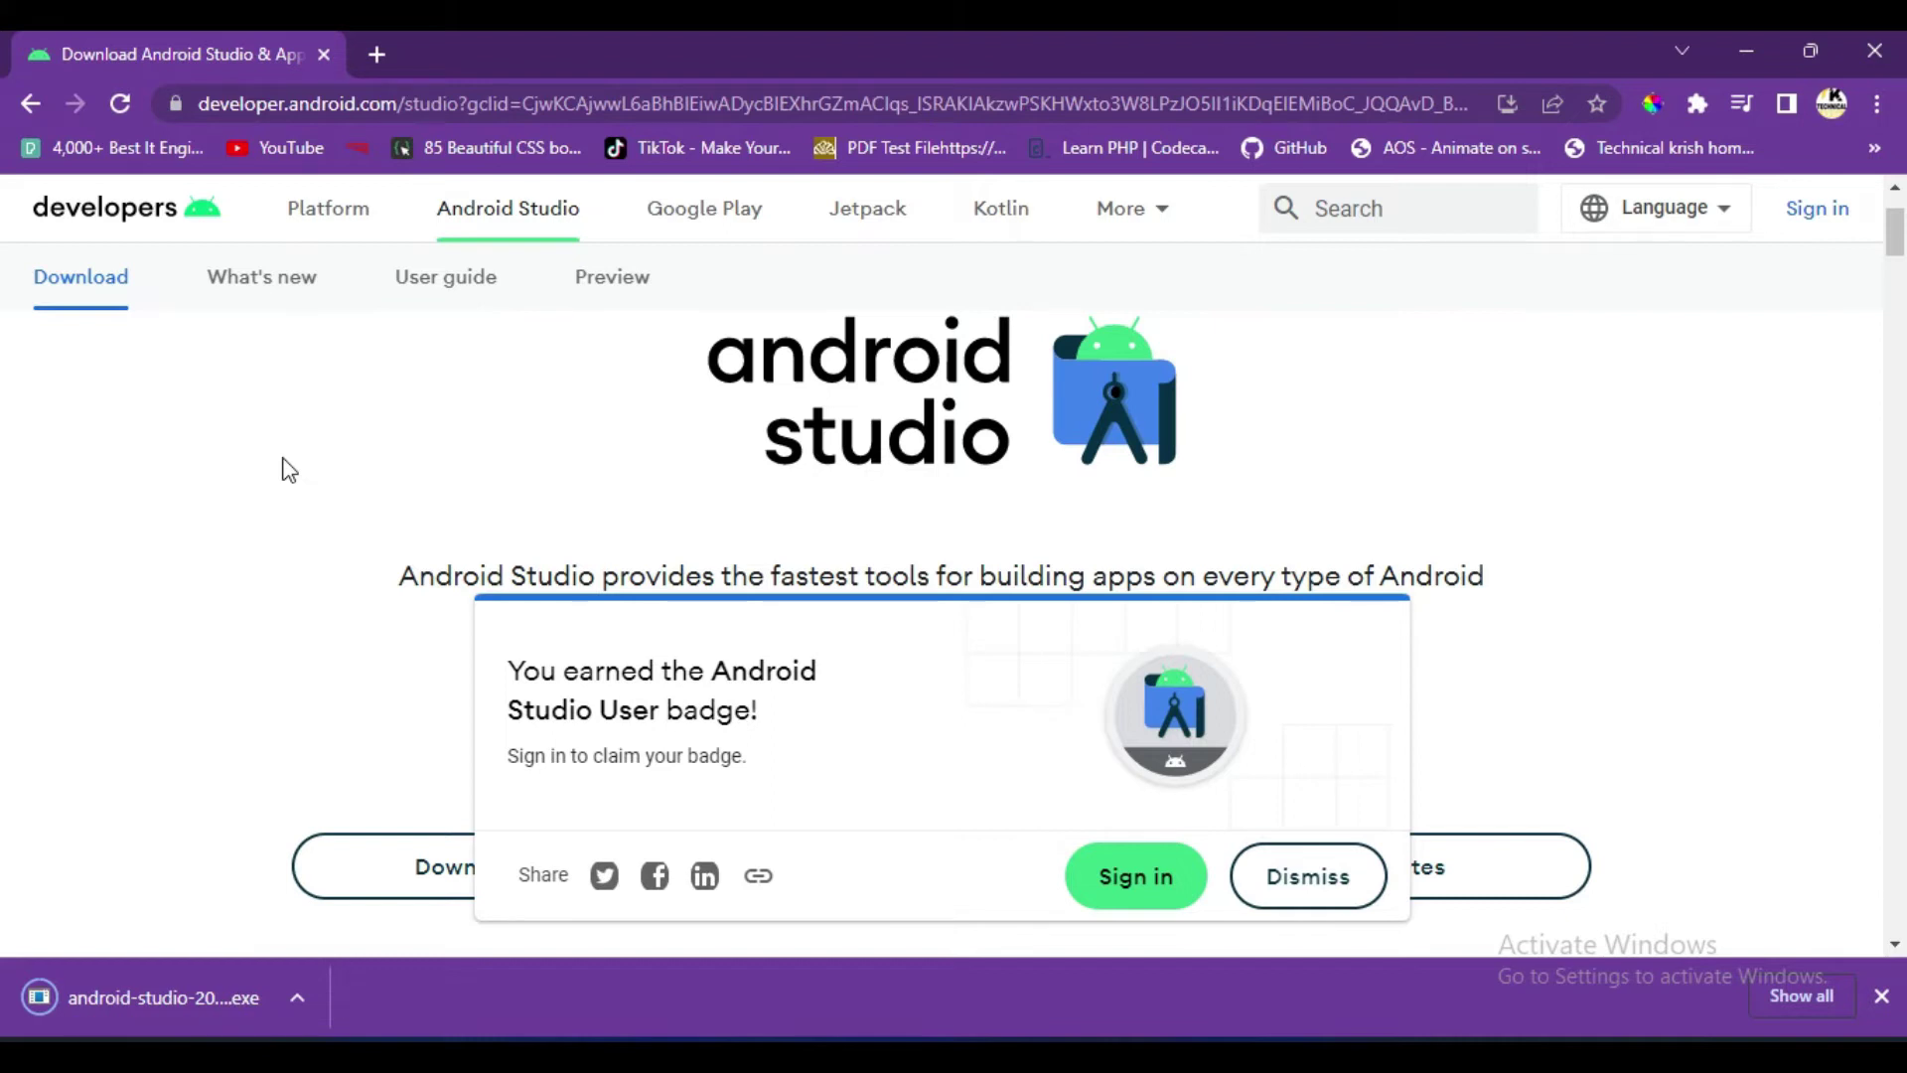
- Show the downloaded Android Studio installer in its folder and maximize the Downloads window
left_click(282, 997)
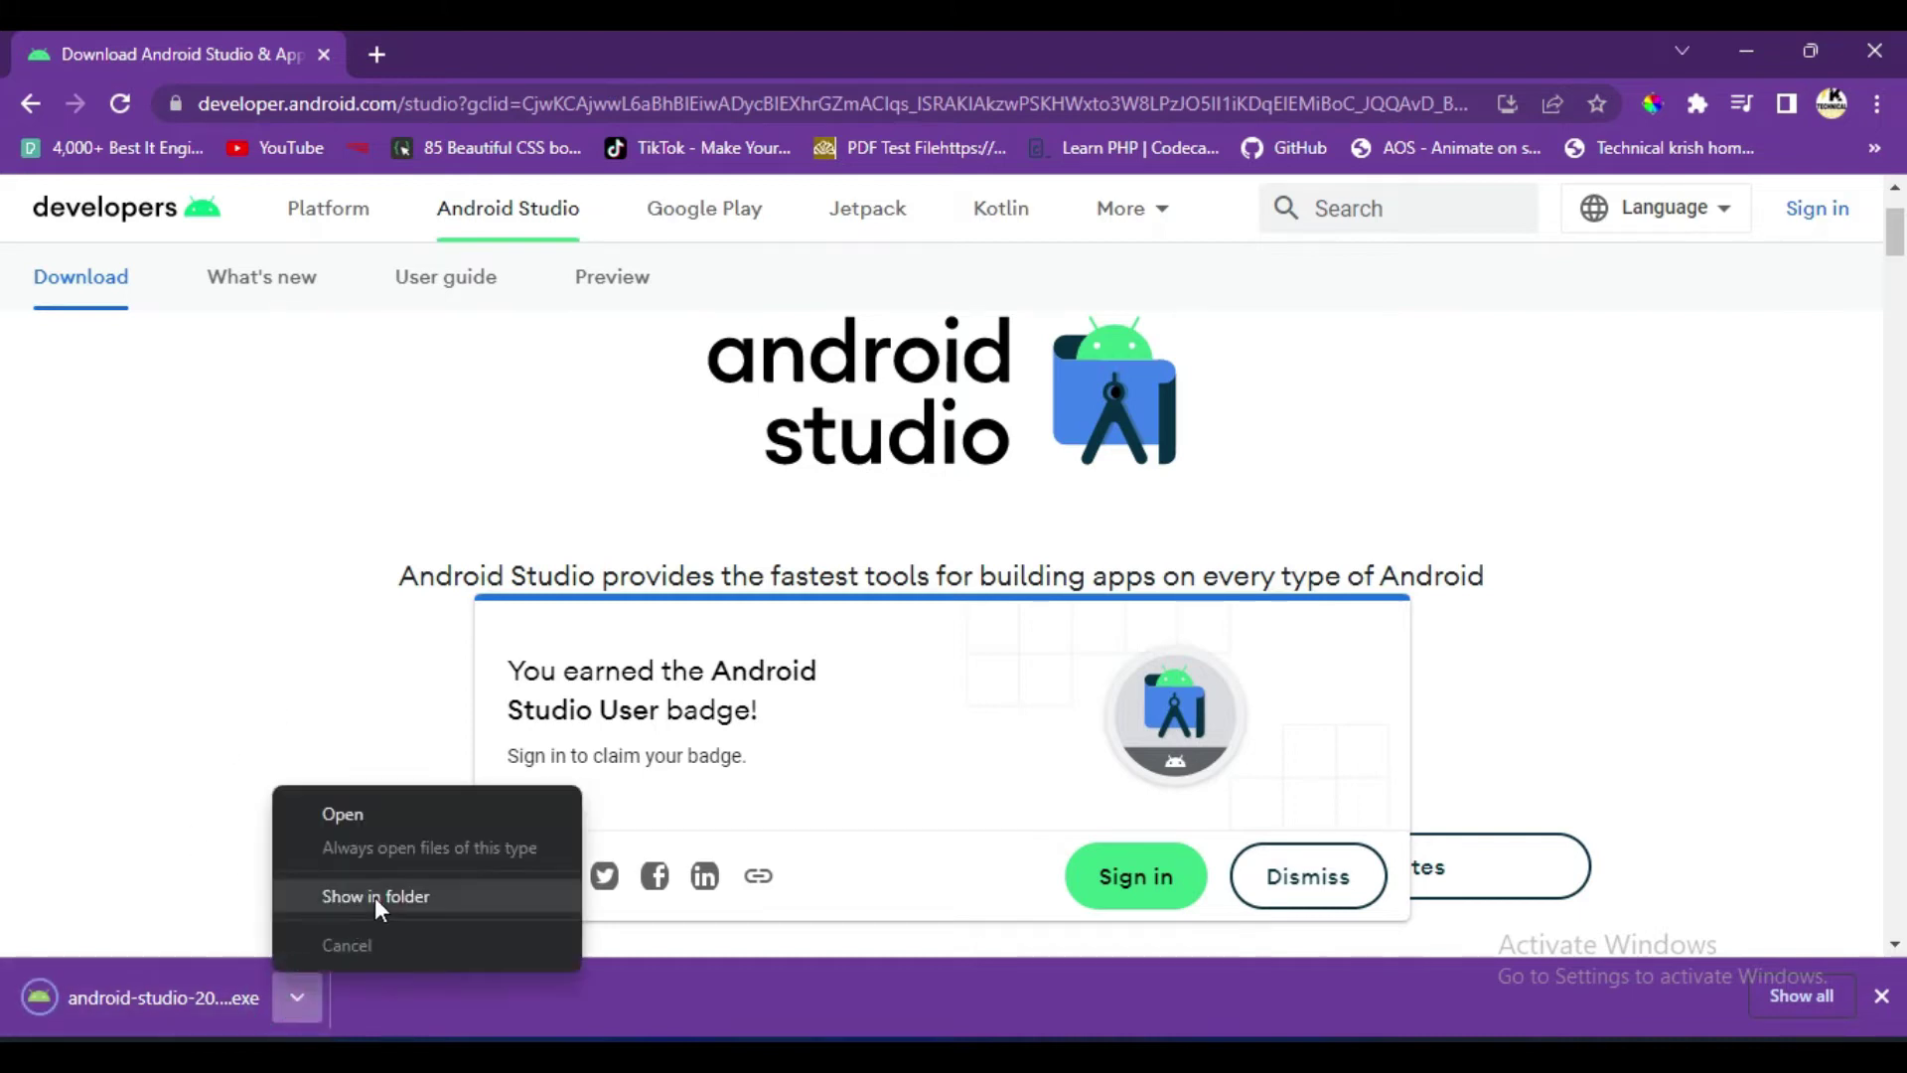
left_click(378, 897)
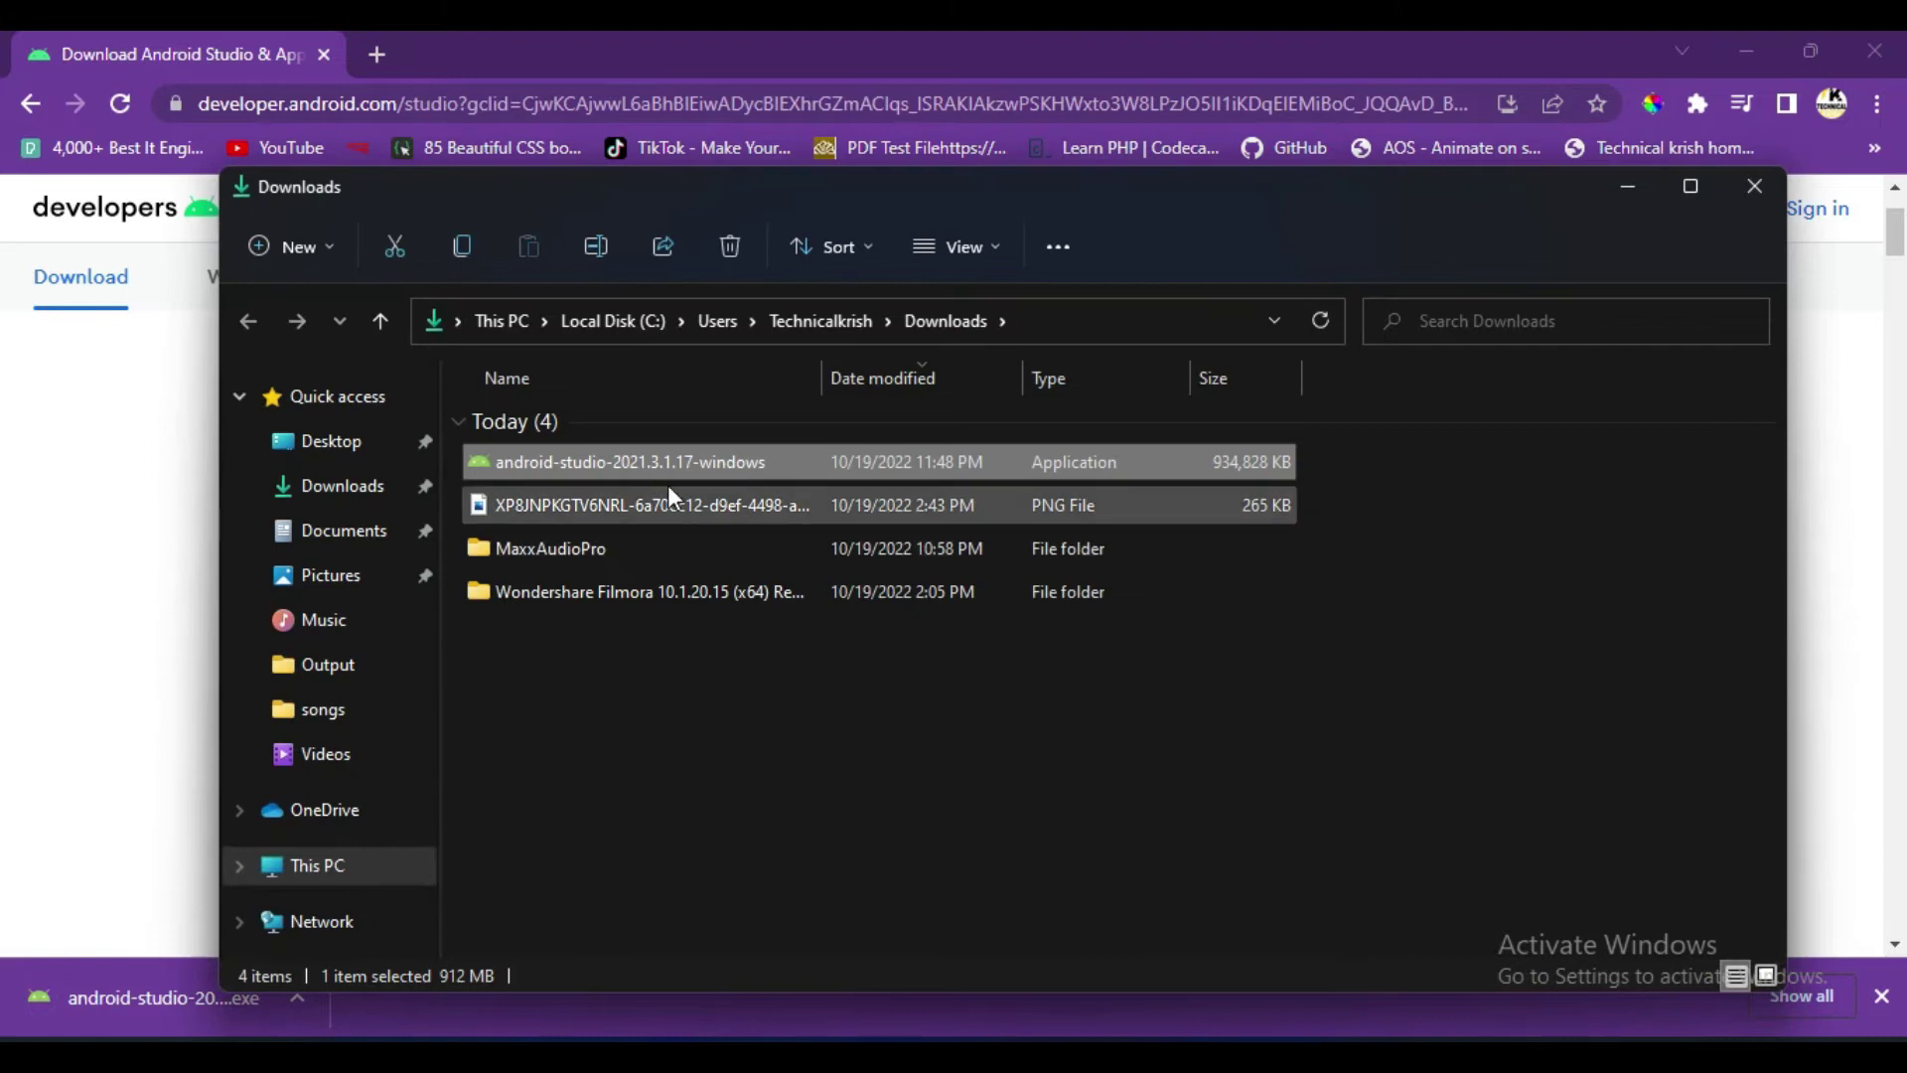
left_click(675, 772)
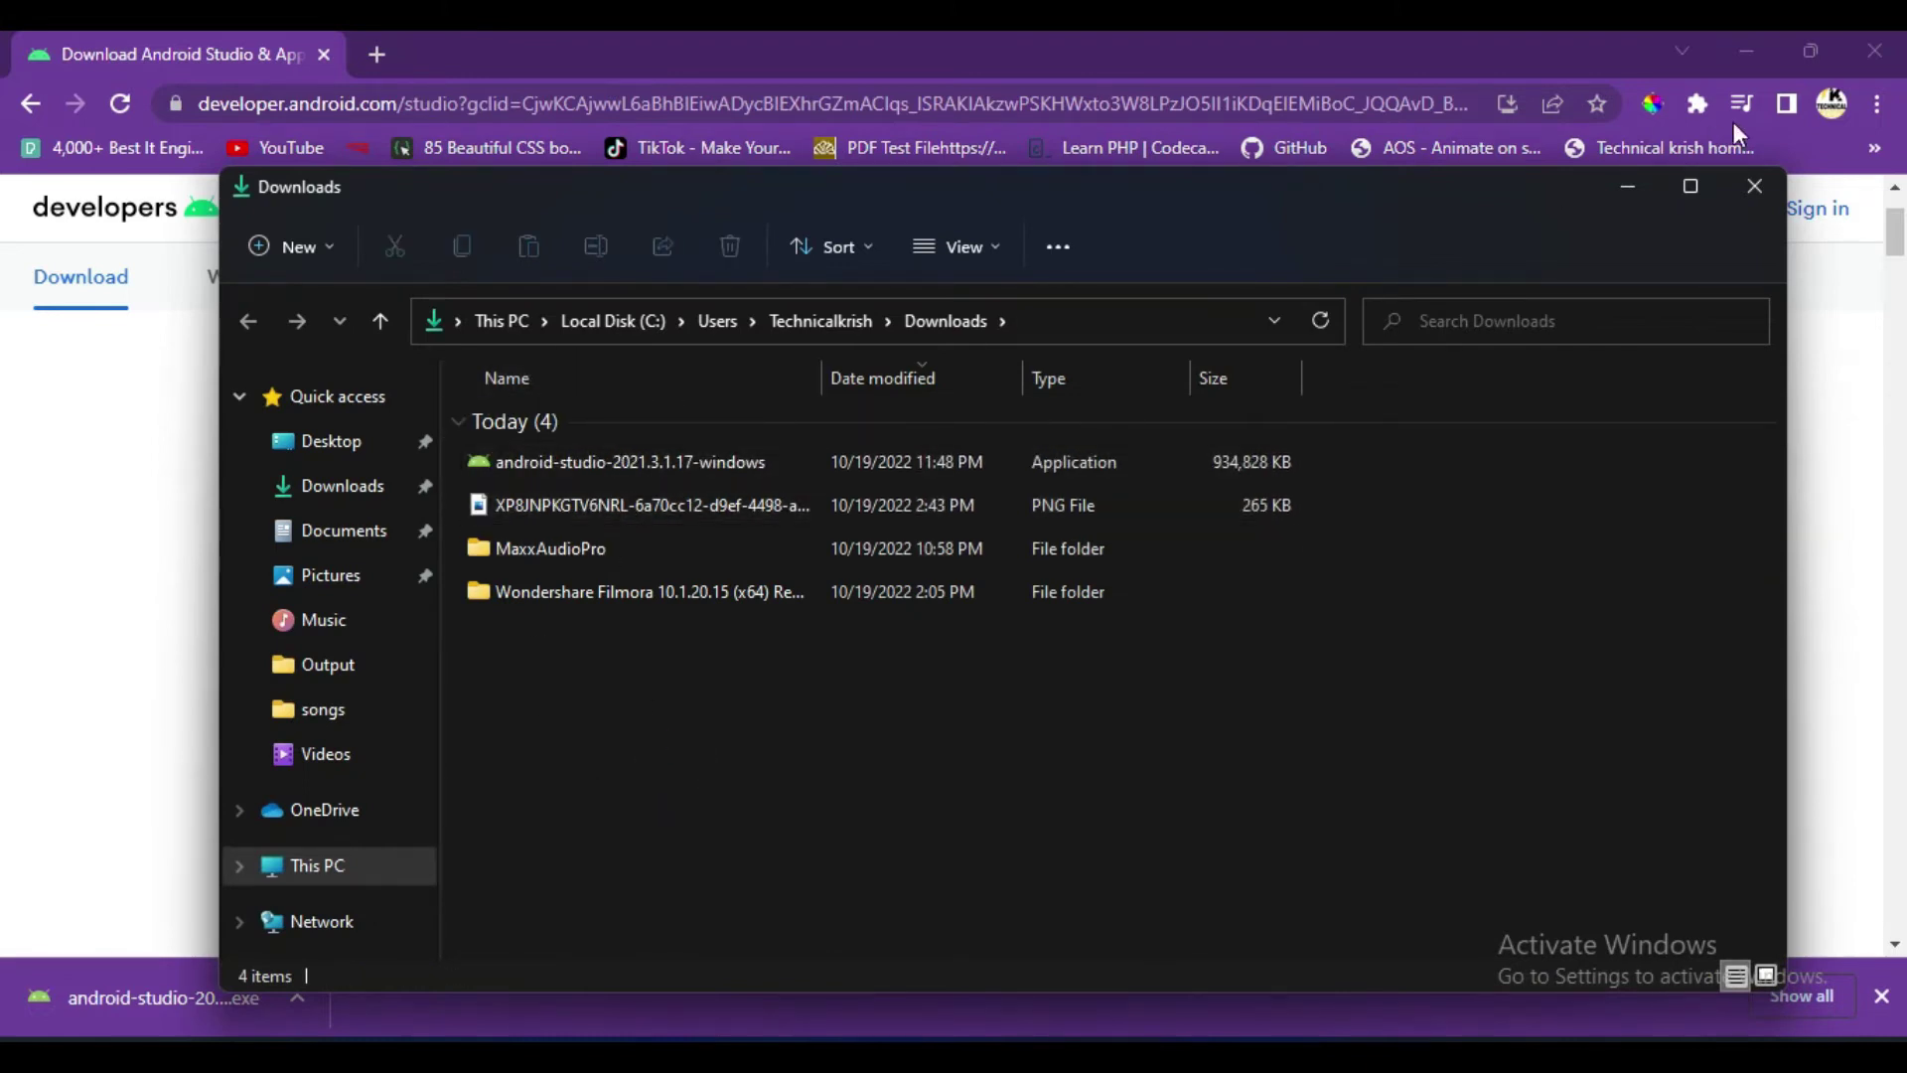
left_click(1691, 184)
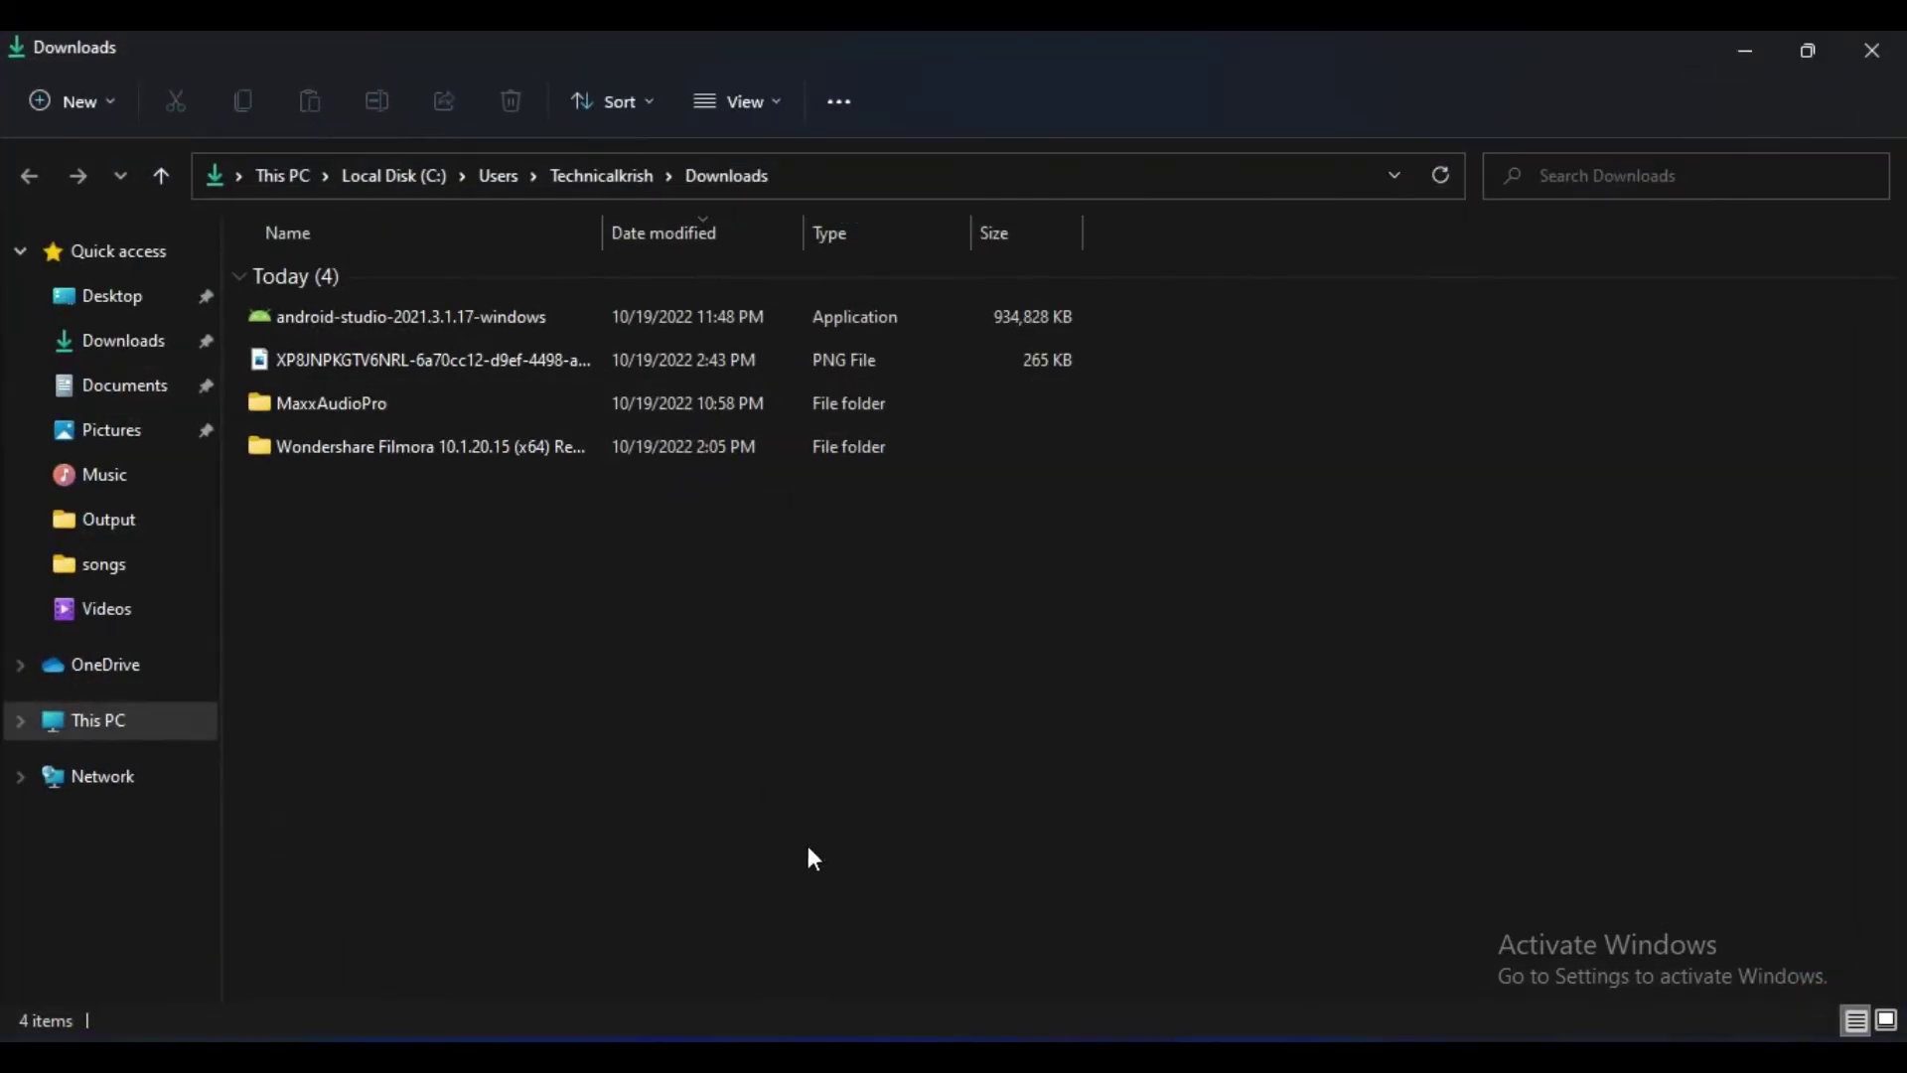
- Run android-studio-2021.3.1.17-windows and start the installation with the default components, install location and Android Studio Start menu folder
double_click(522, 324)
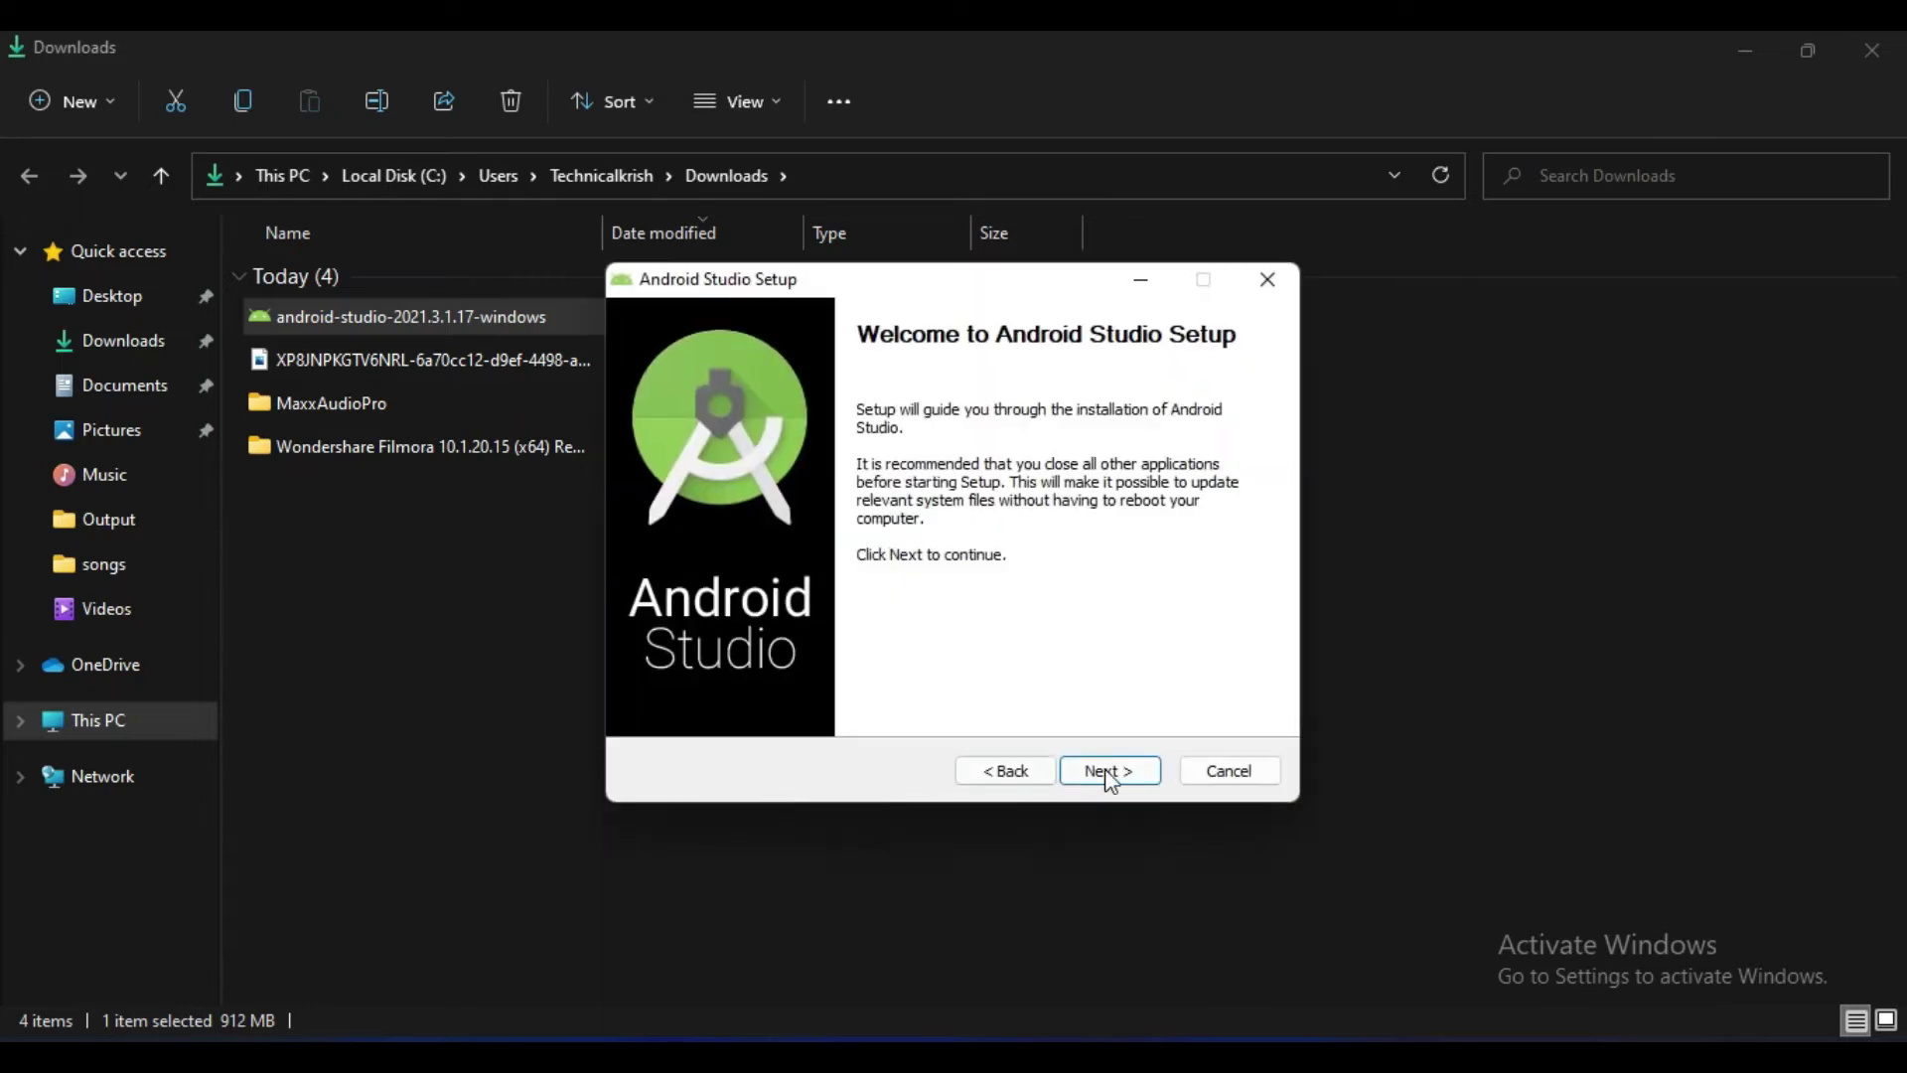
left_click(1110, 772)
left_click(1114, 778)
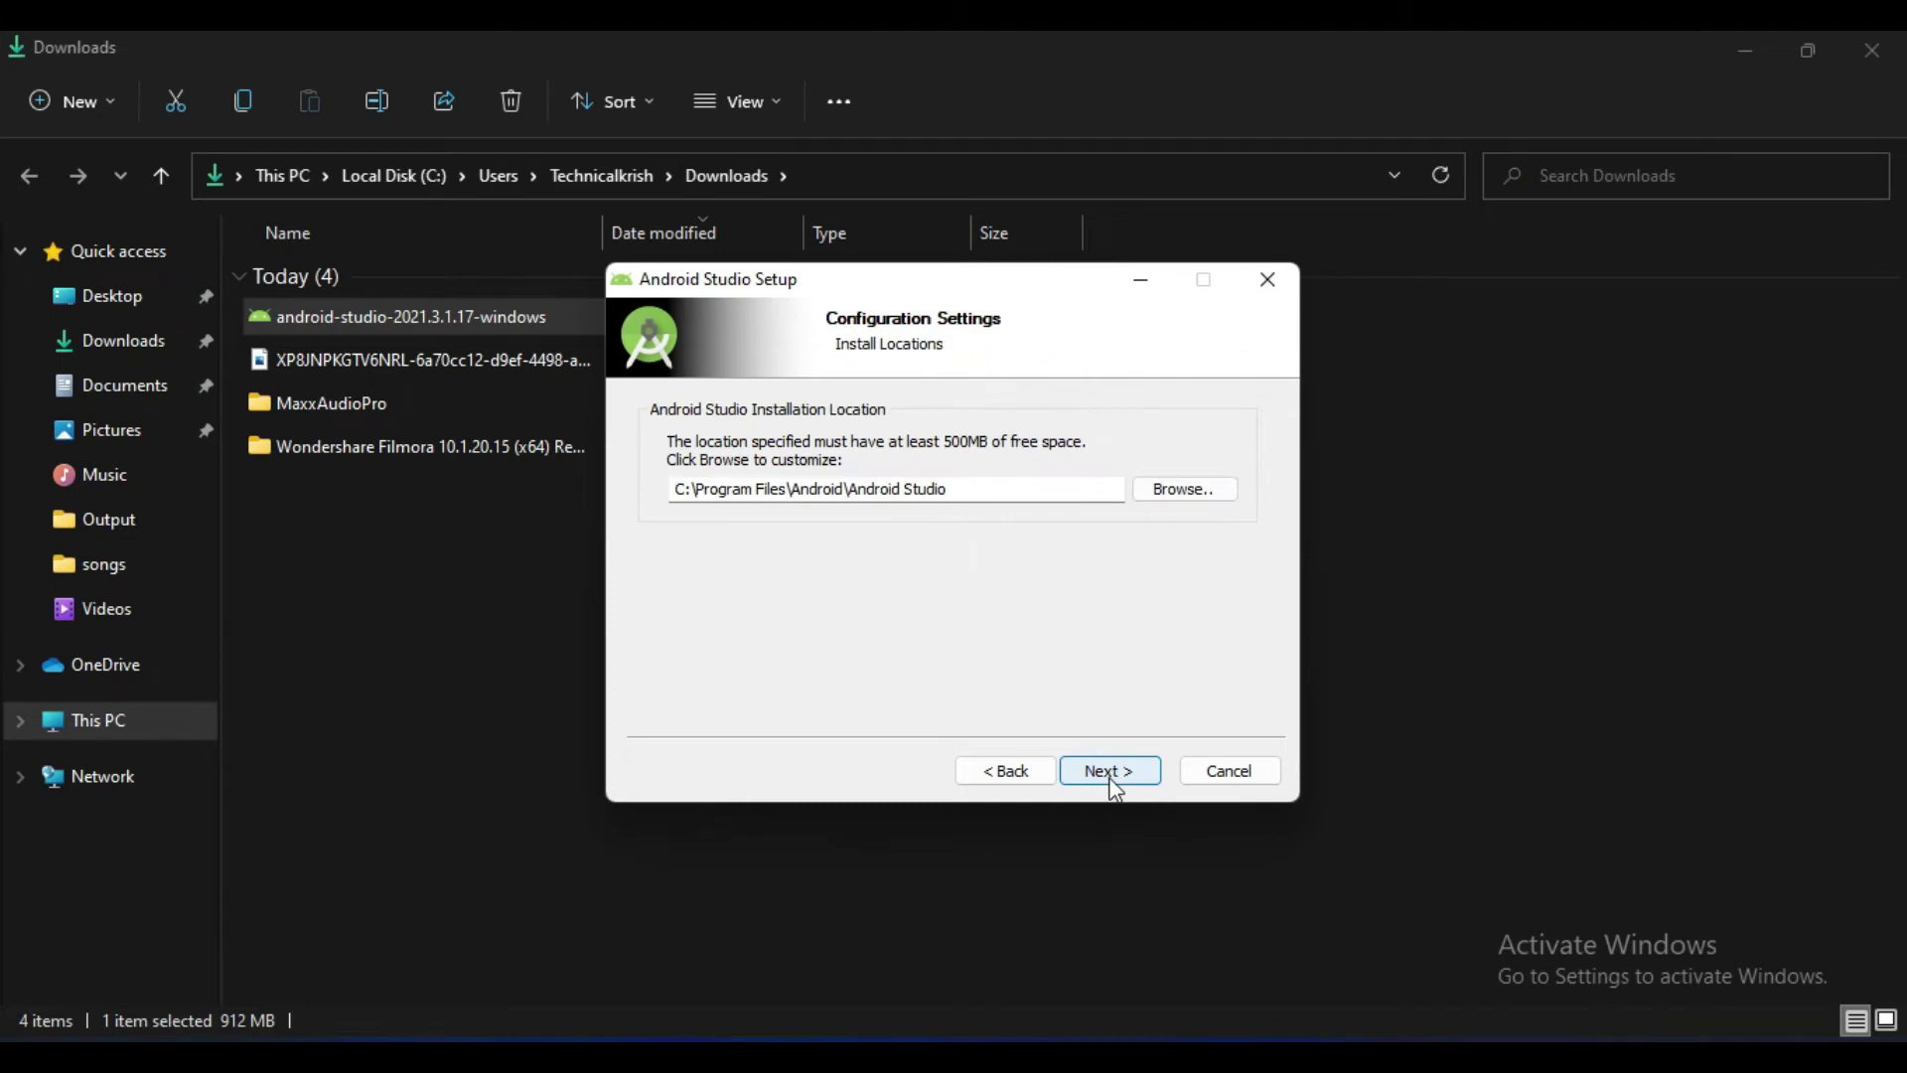
left_click(1112, 775)
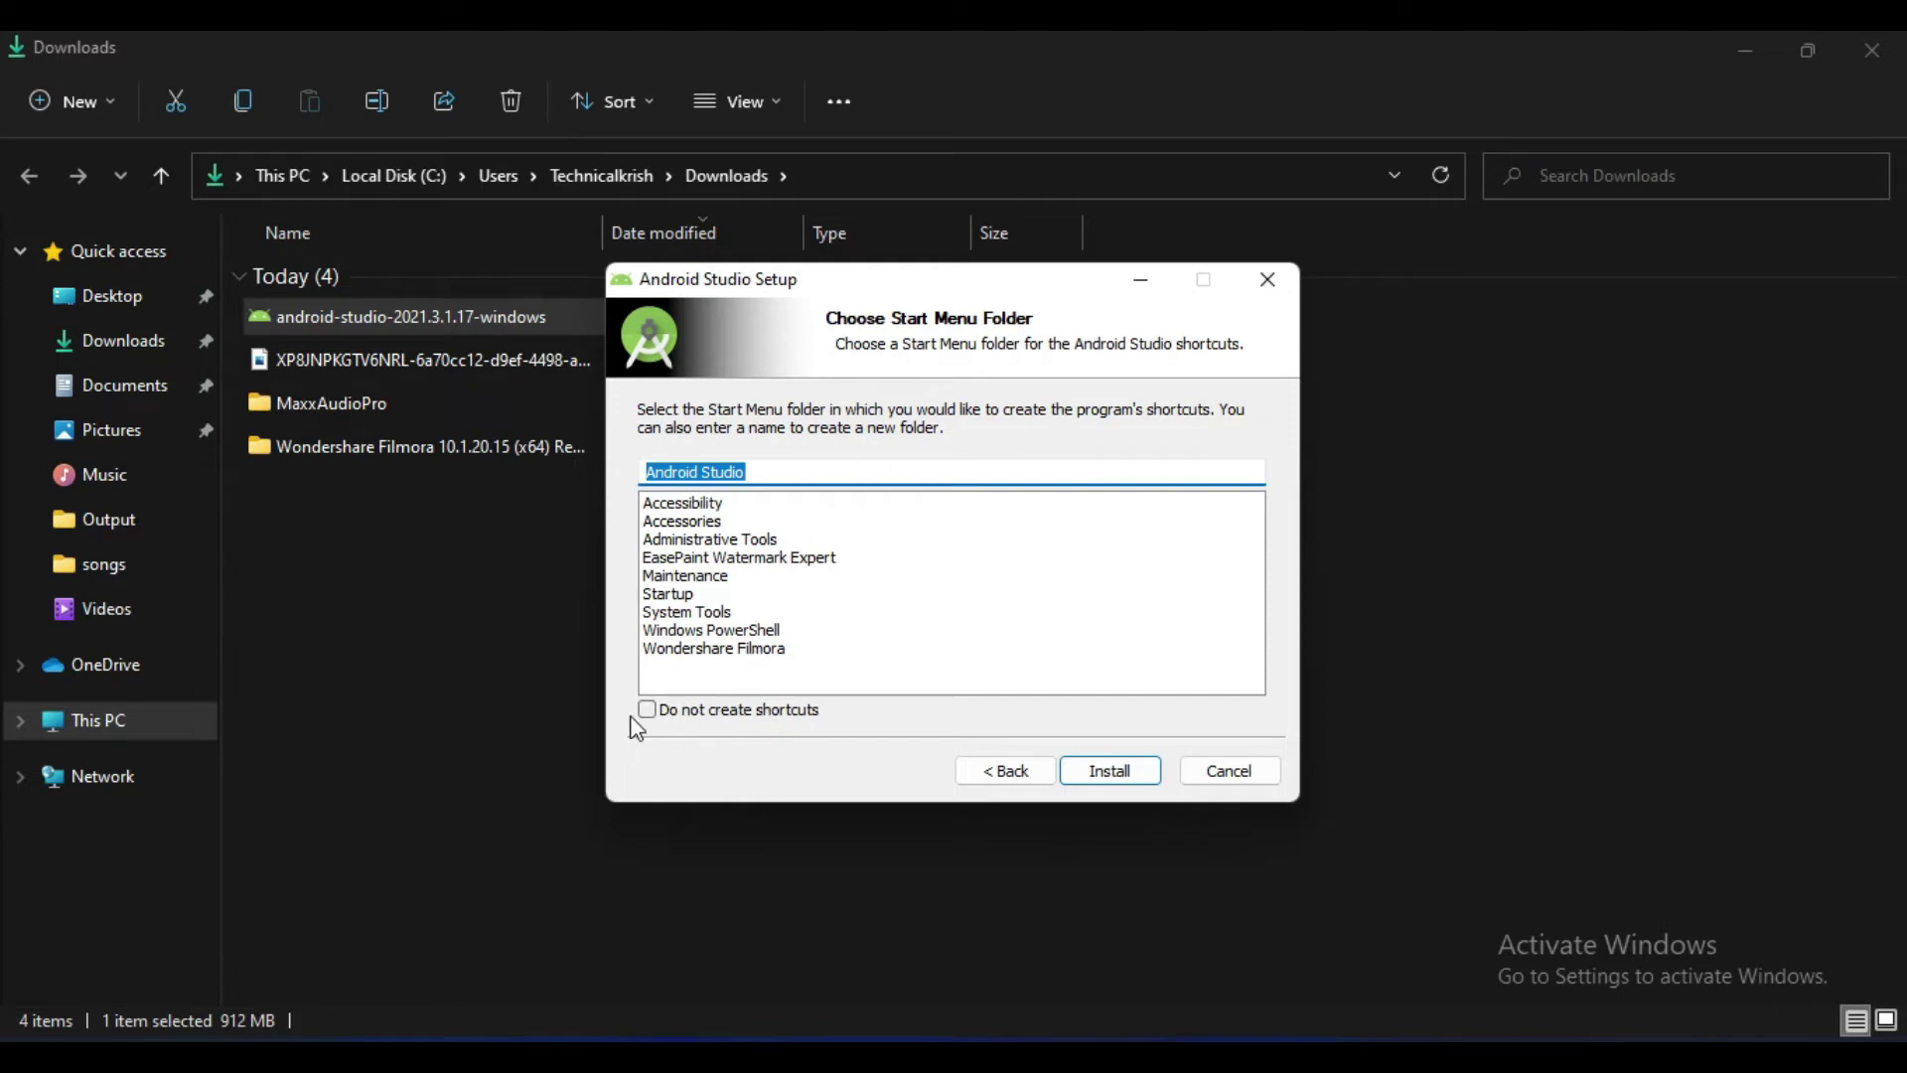
left_click(1106, 774)
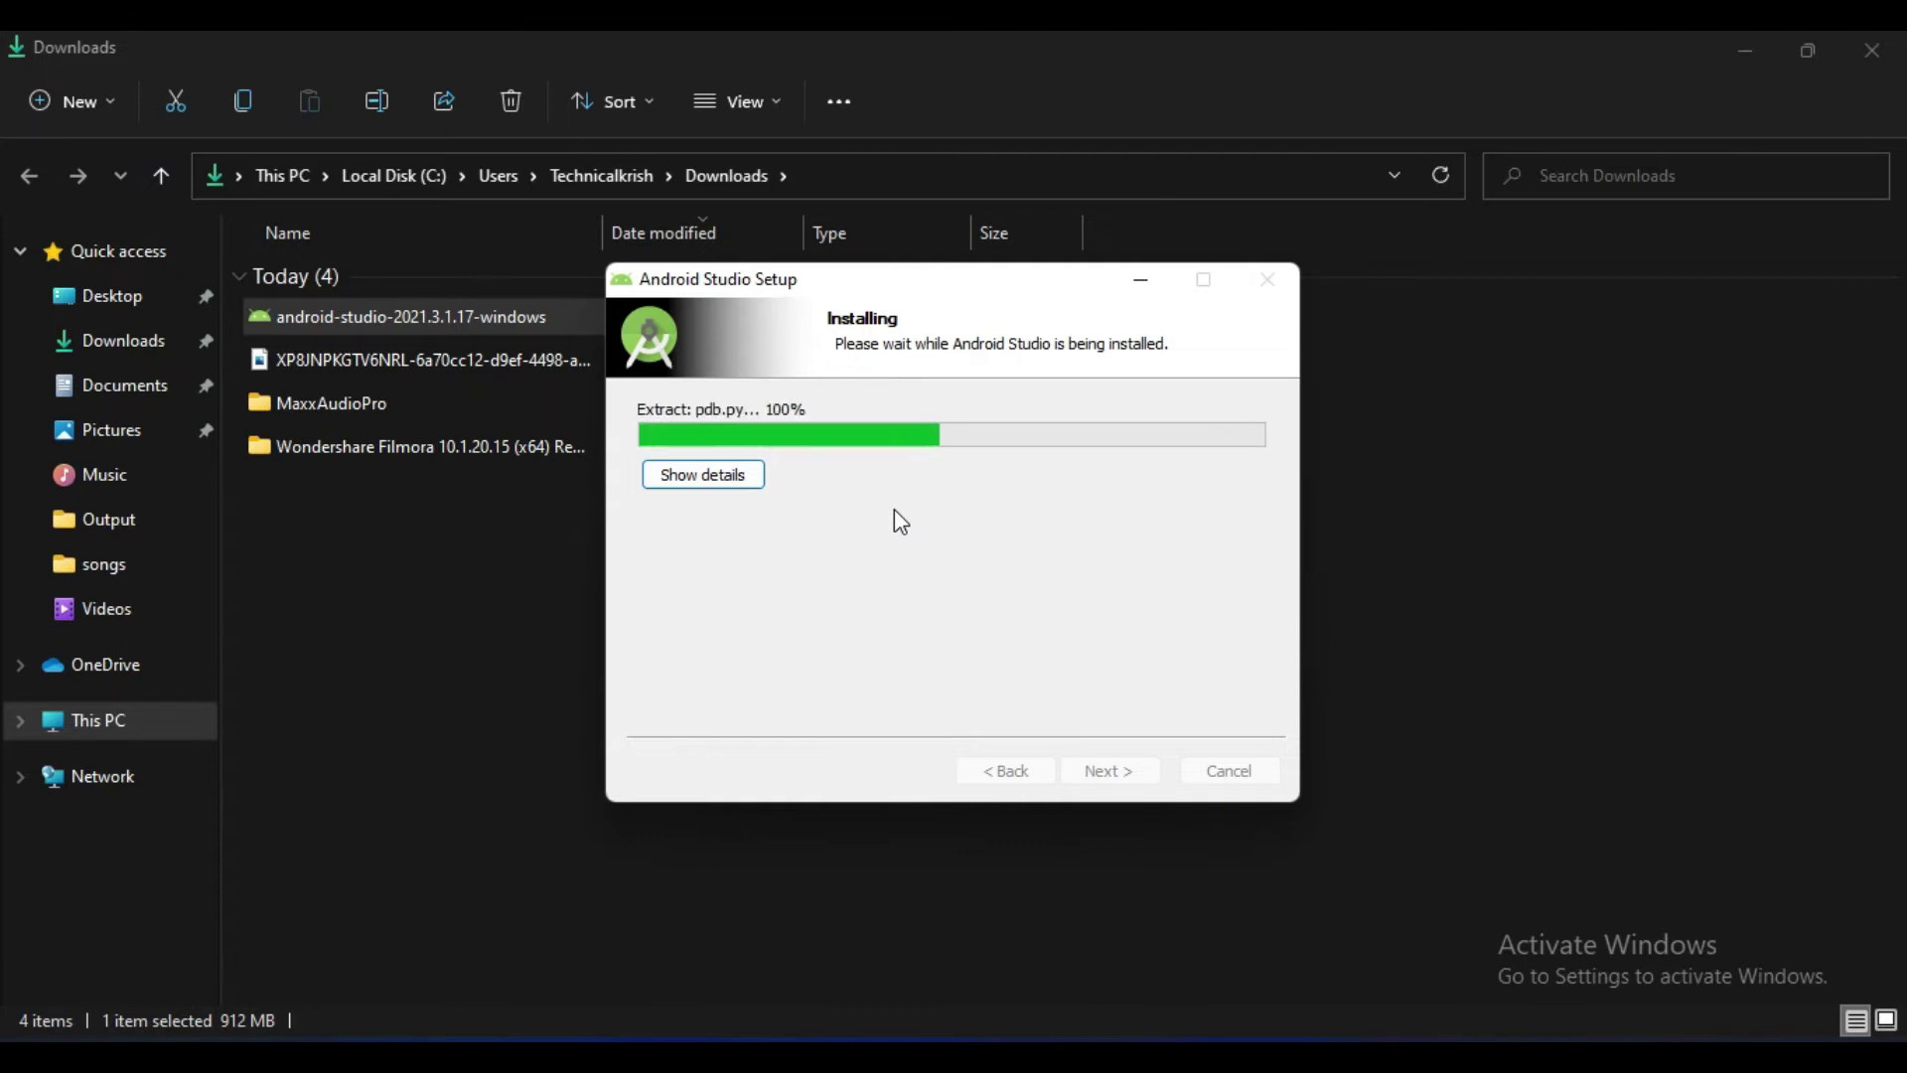
- Show the installation details, then finish the setup with Start Android Studio enabled
mouse_move(690, 294)
left_mouse_down()
mouse_move(689, 401)
mouse_move(690, 322)
left_mouse_up()
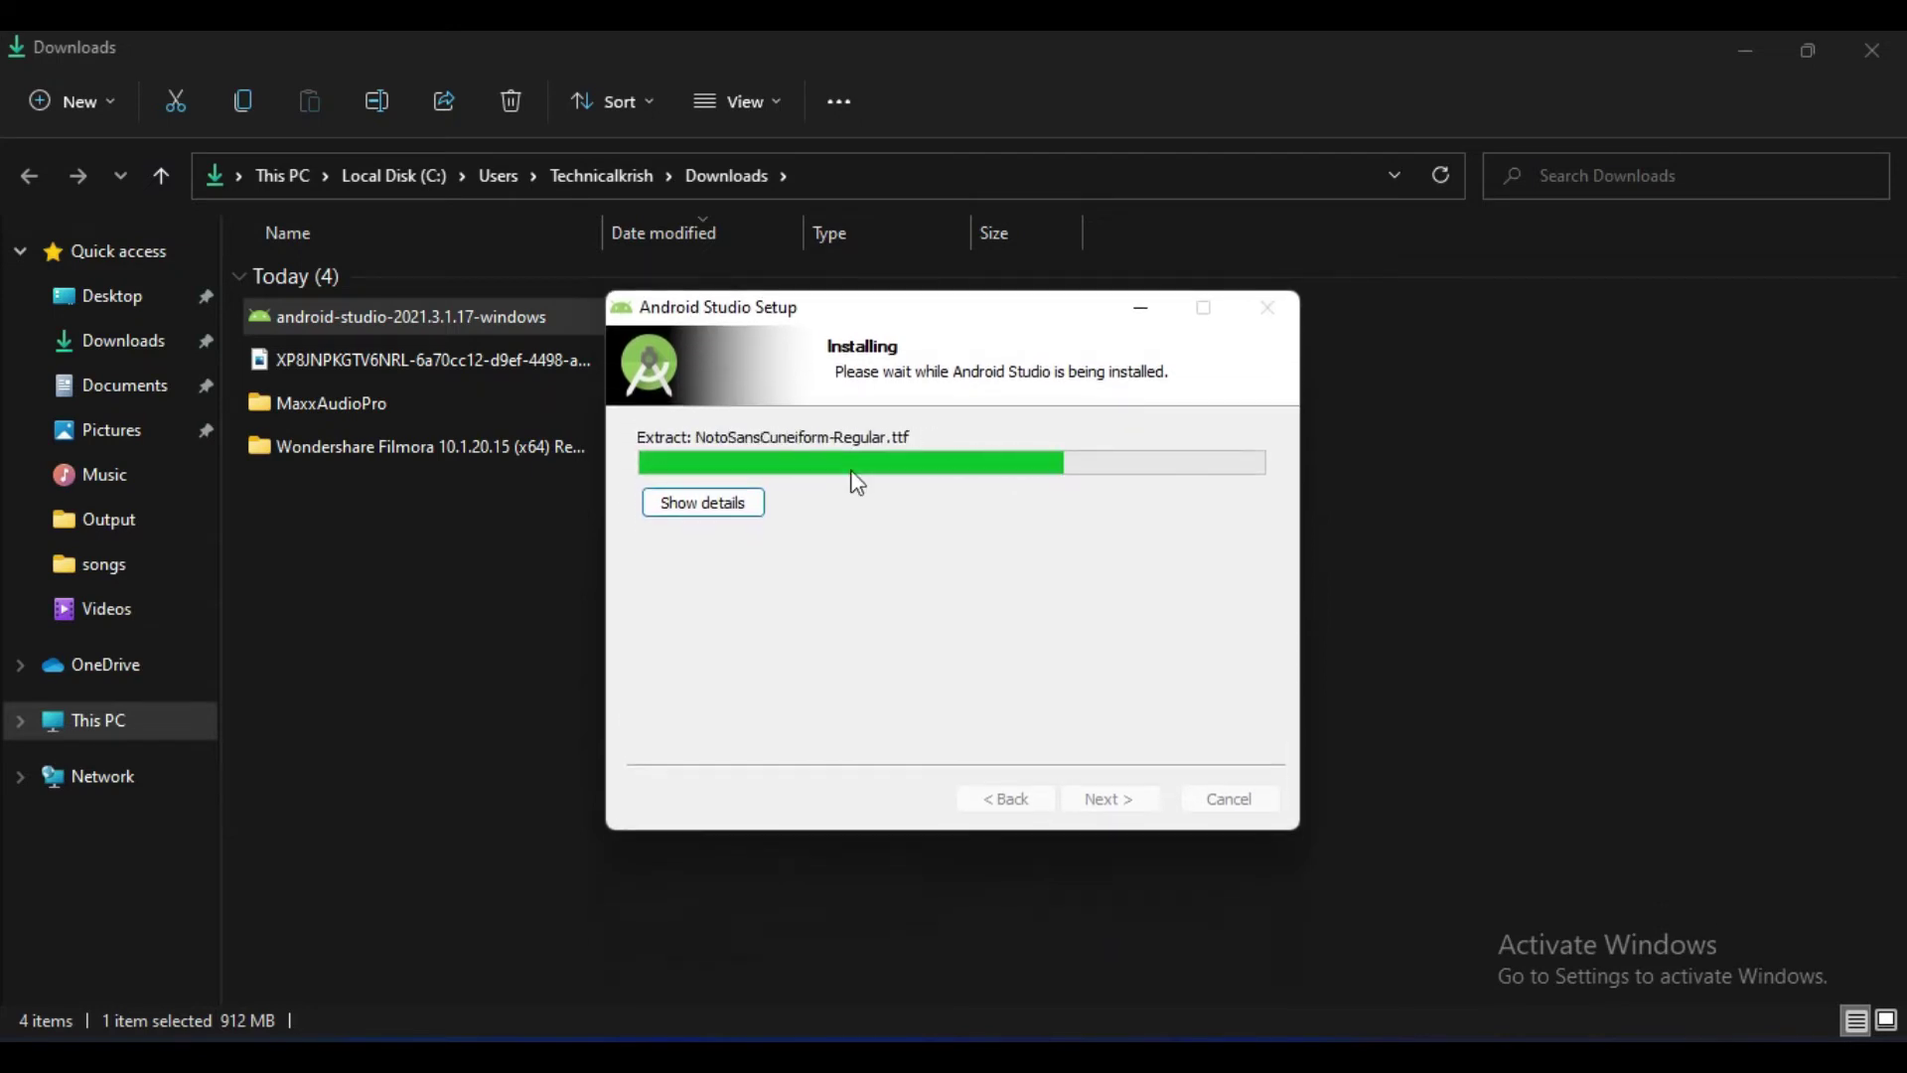
left_click(739, 507)
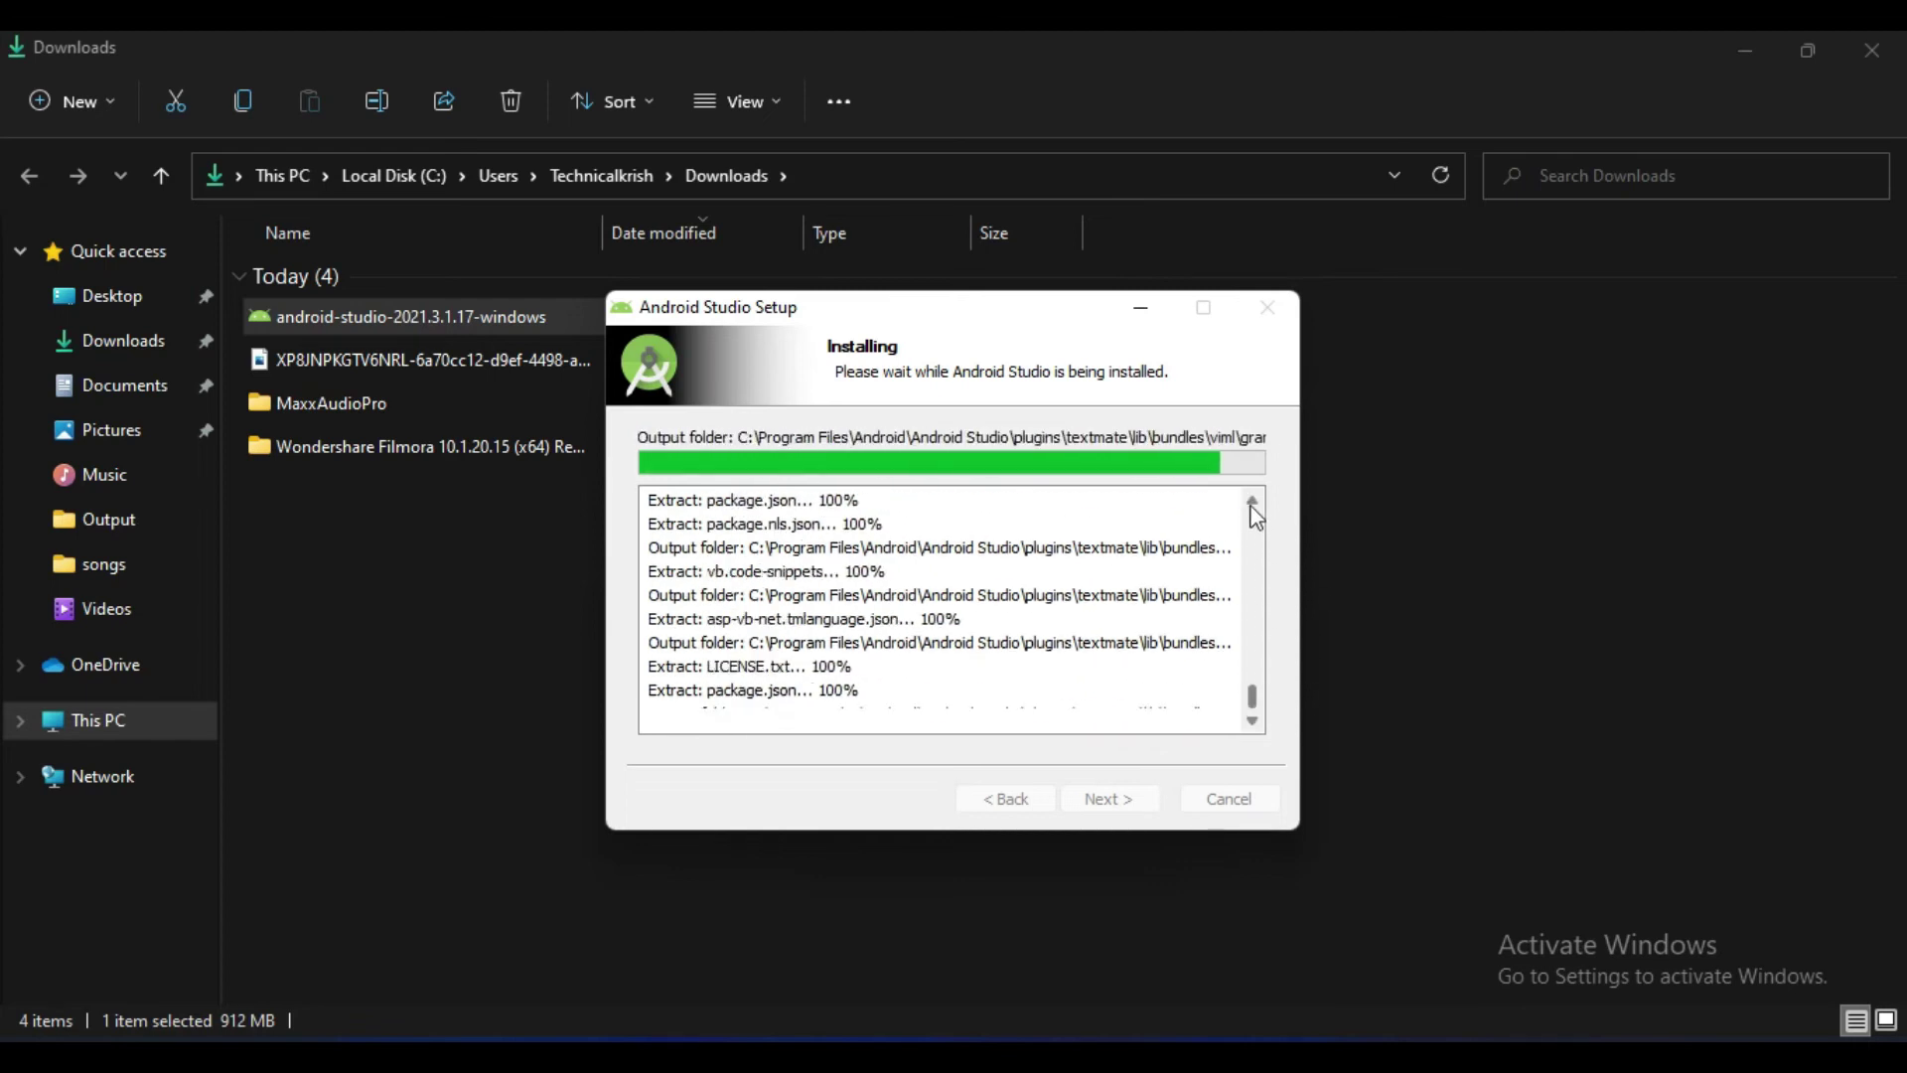
left_click_drag(1256, 715, 1278, 776)
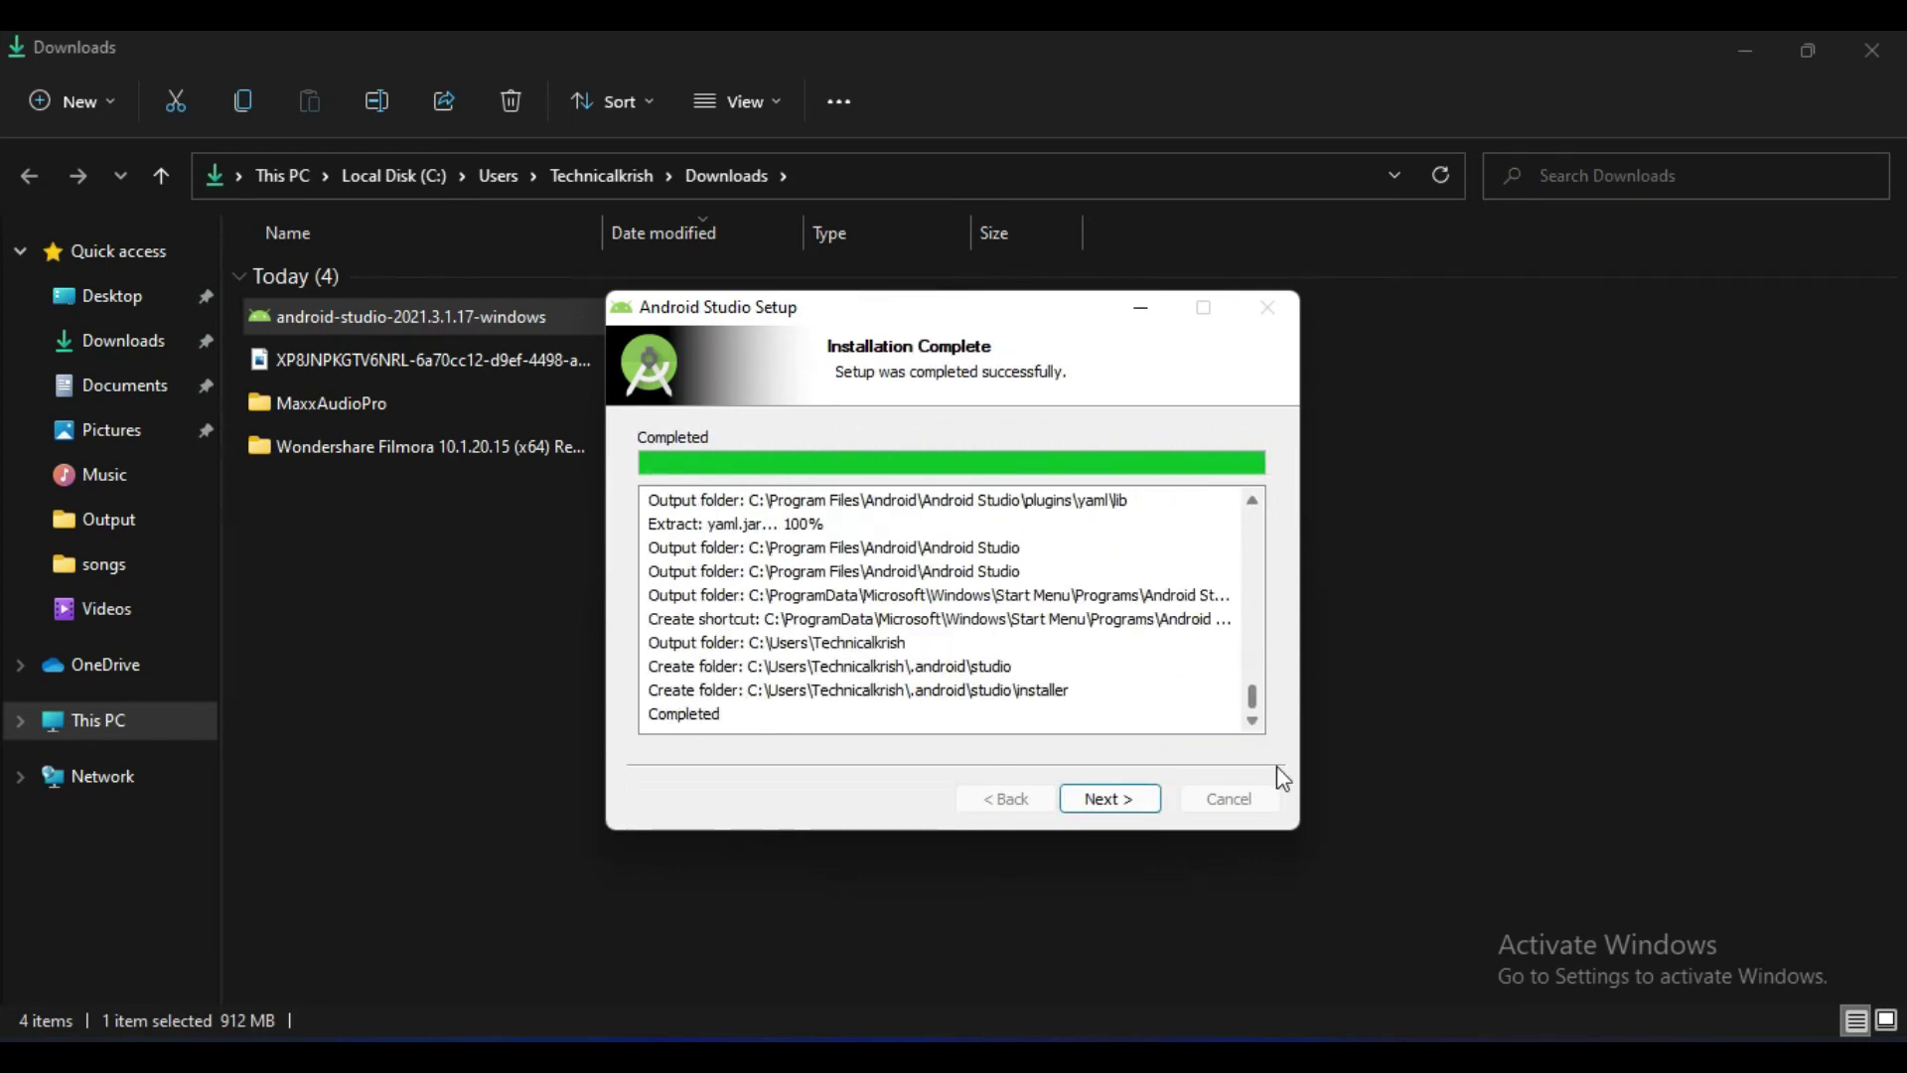
left_click(1099, 800)
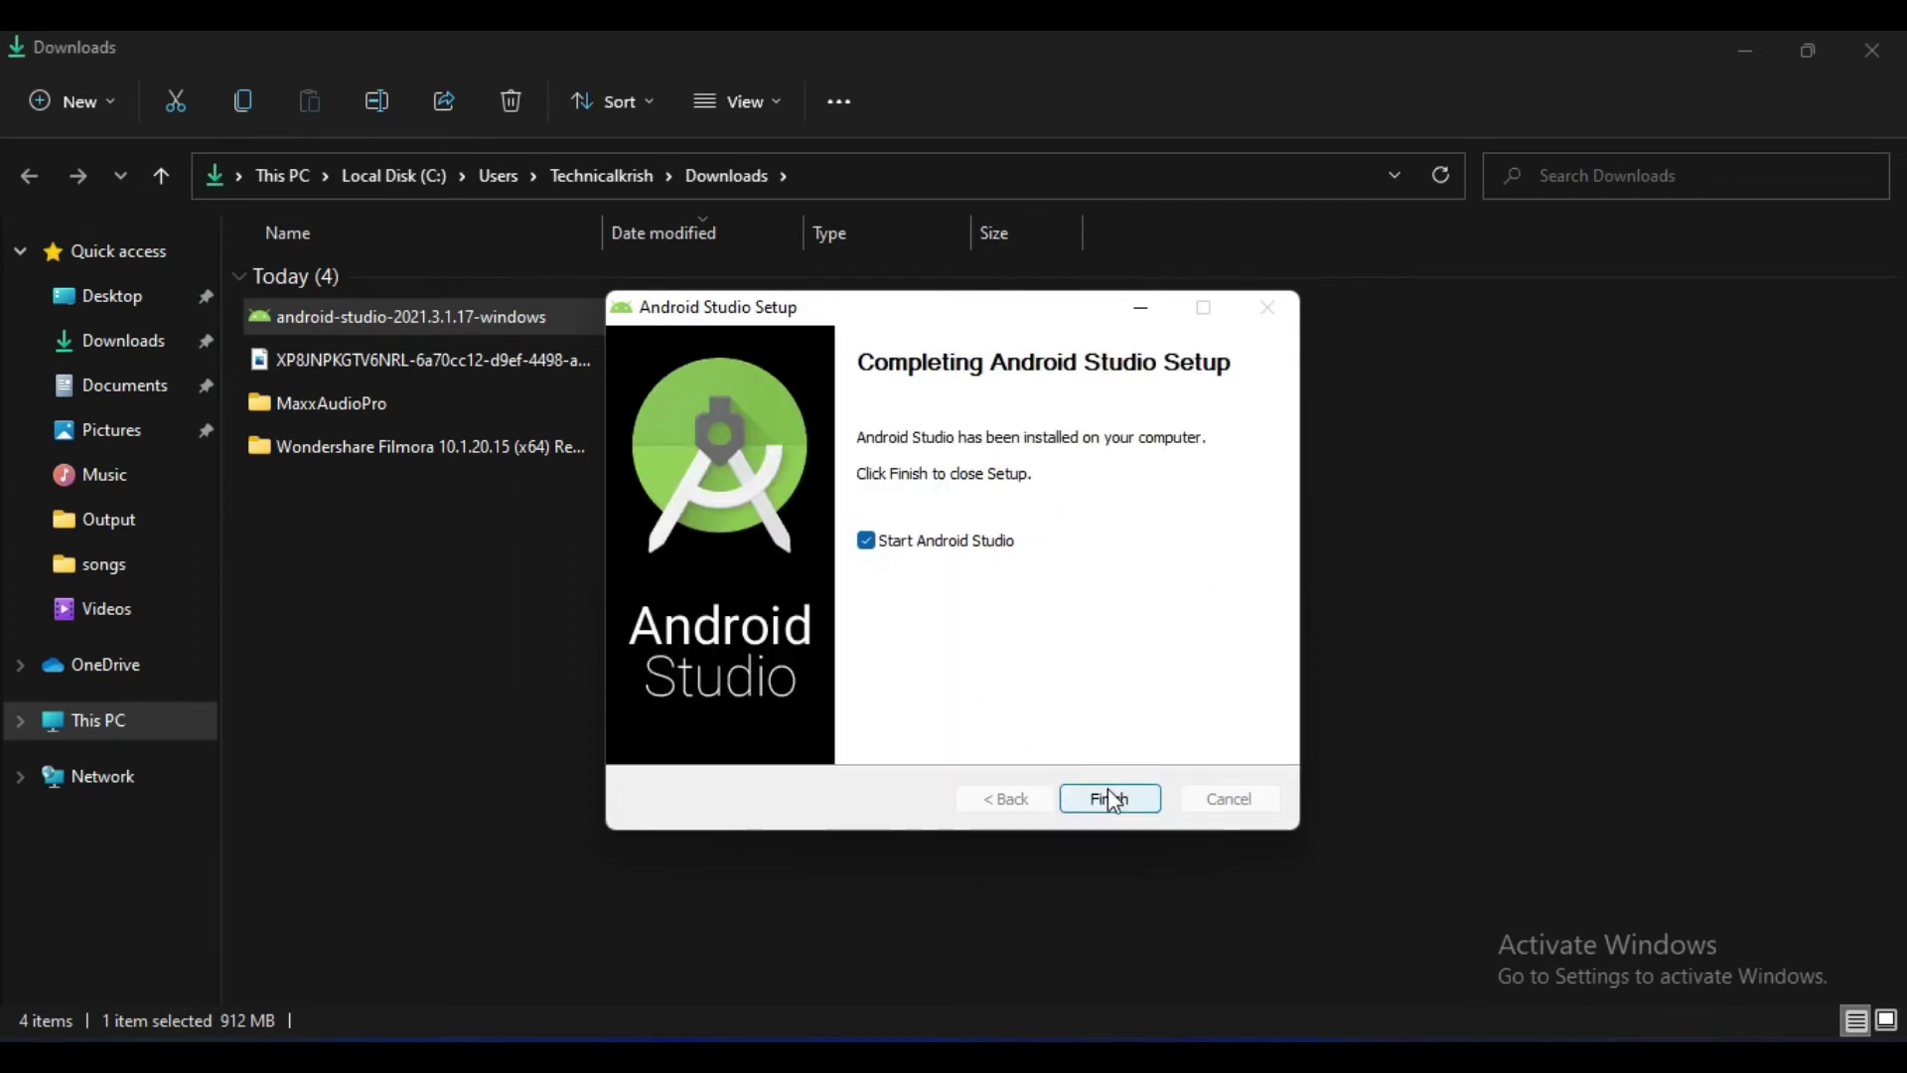
left_click(1102, 800)
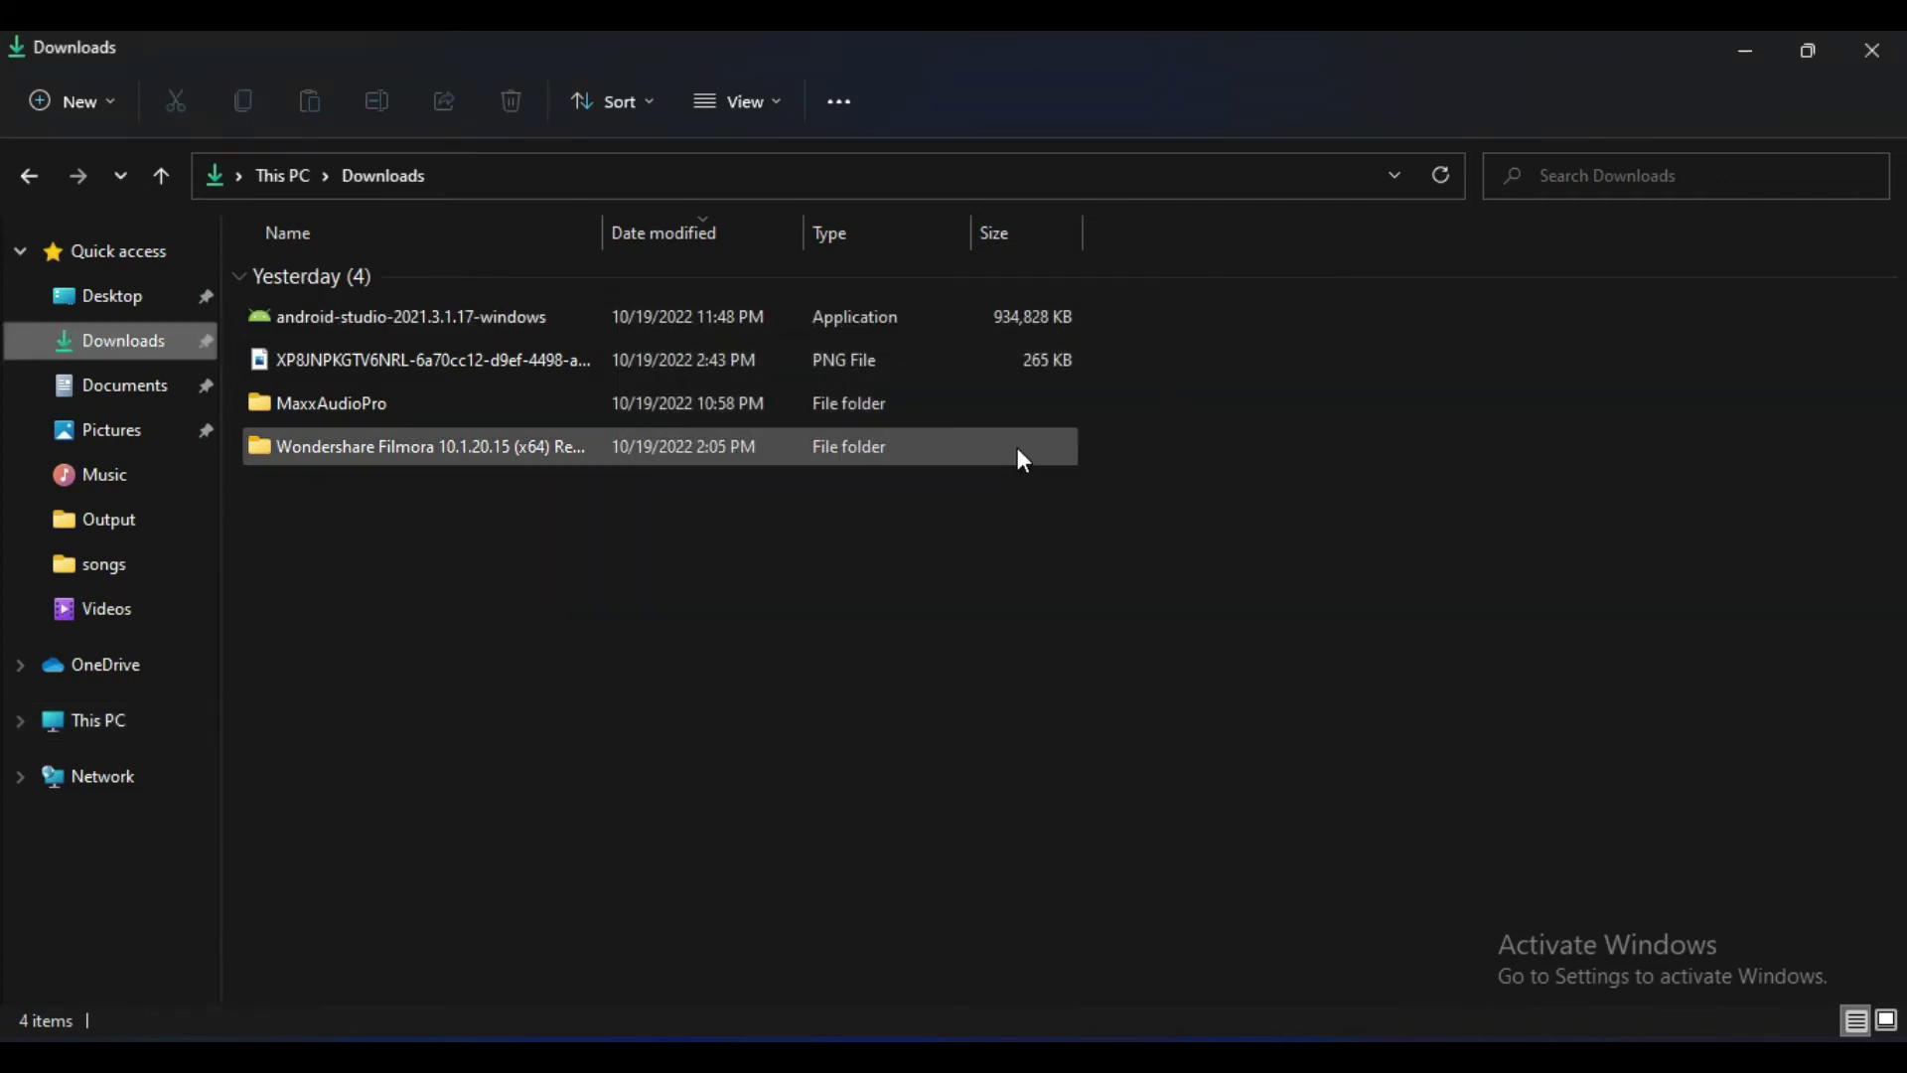
- Minimize the Downloads window, search Windows for android to launch Android Studio, and maximize its welcome window
mouse_move(799, 1059)
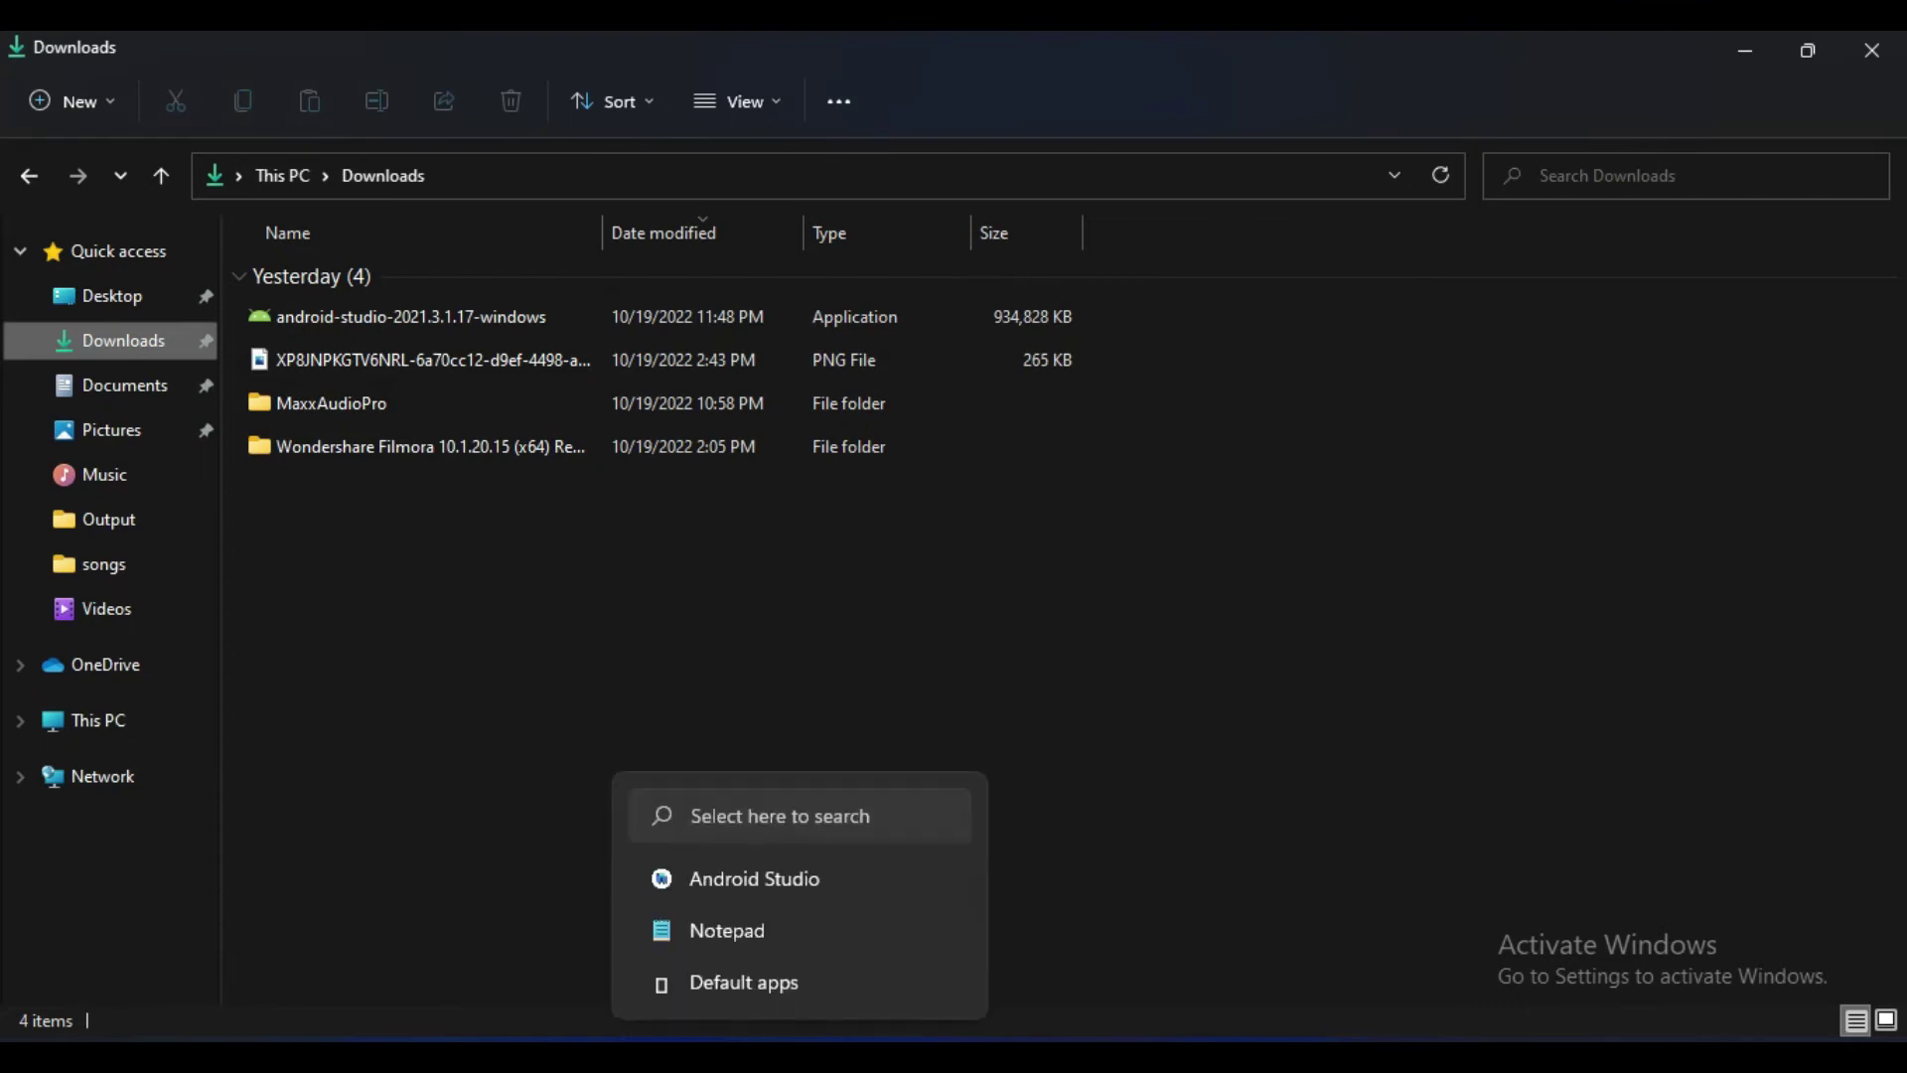
left_click(1742, 54)
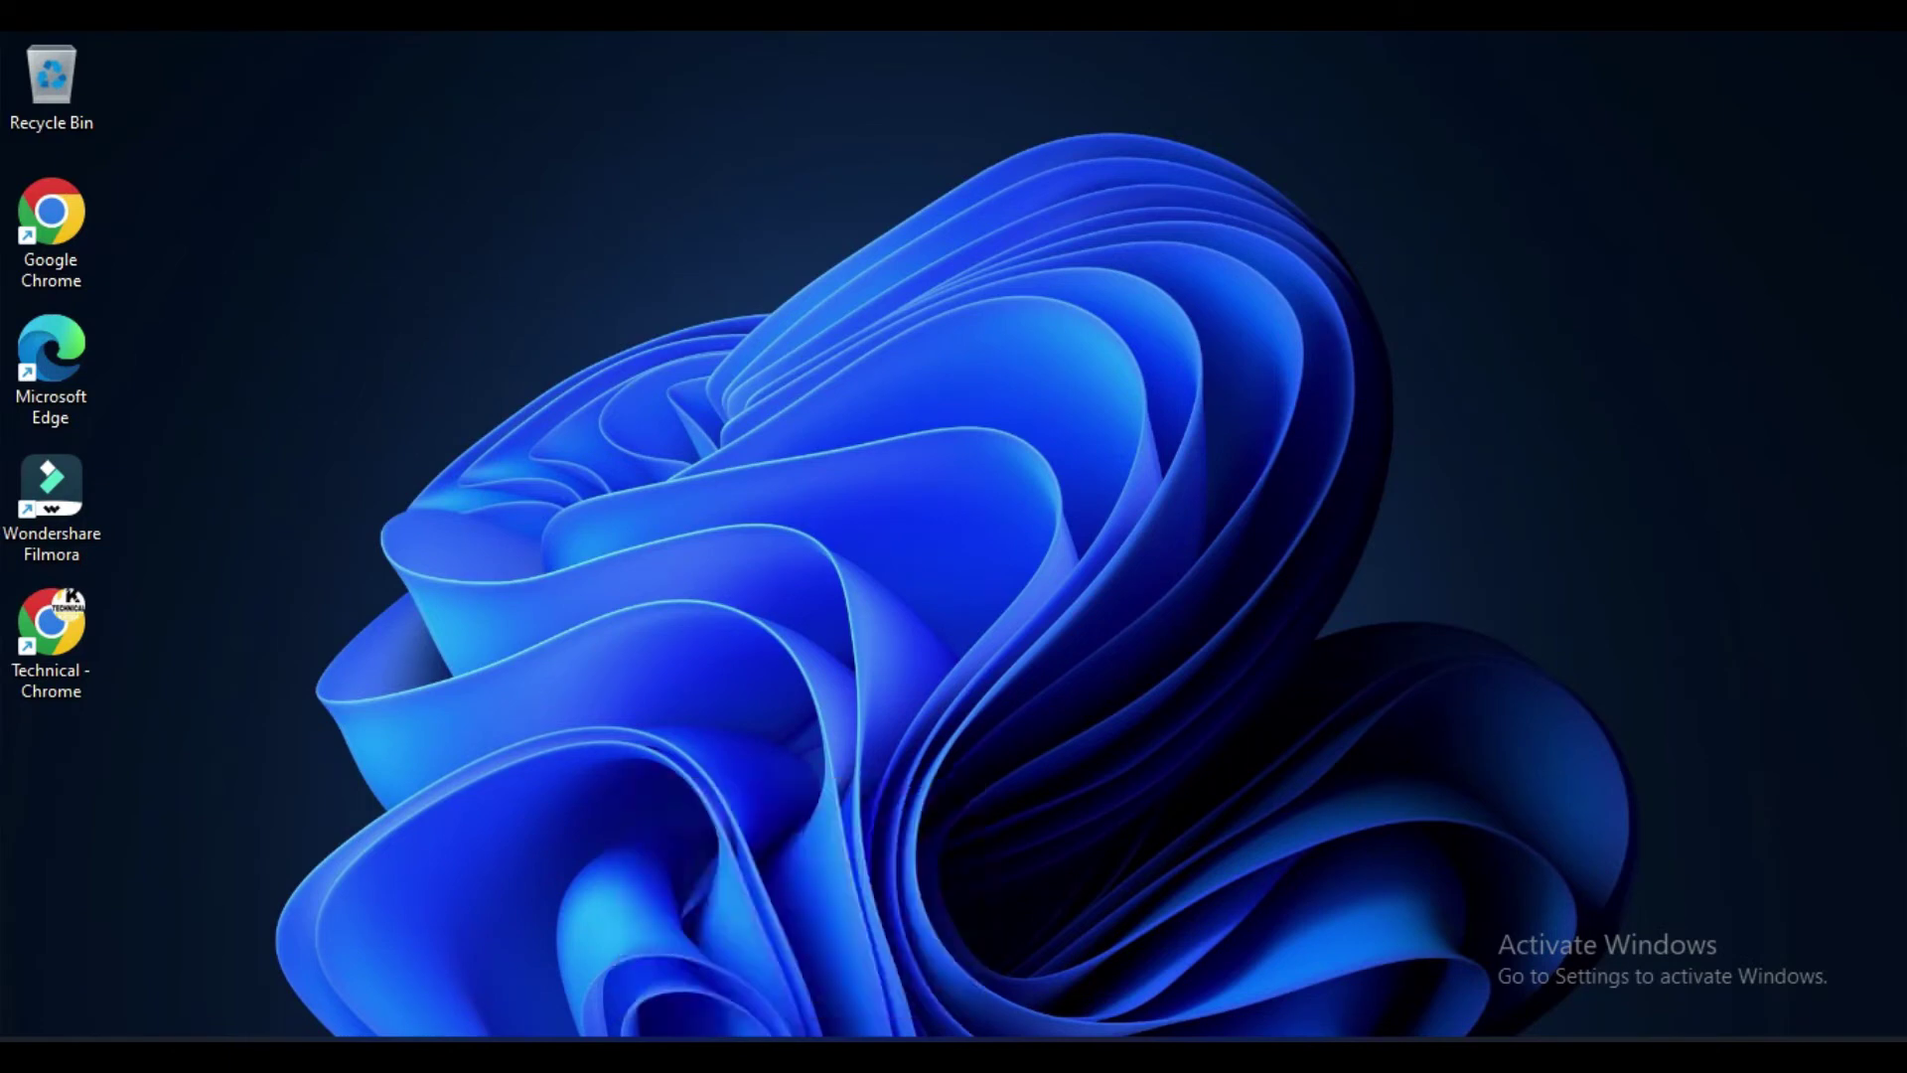
key("super")
type("android")
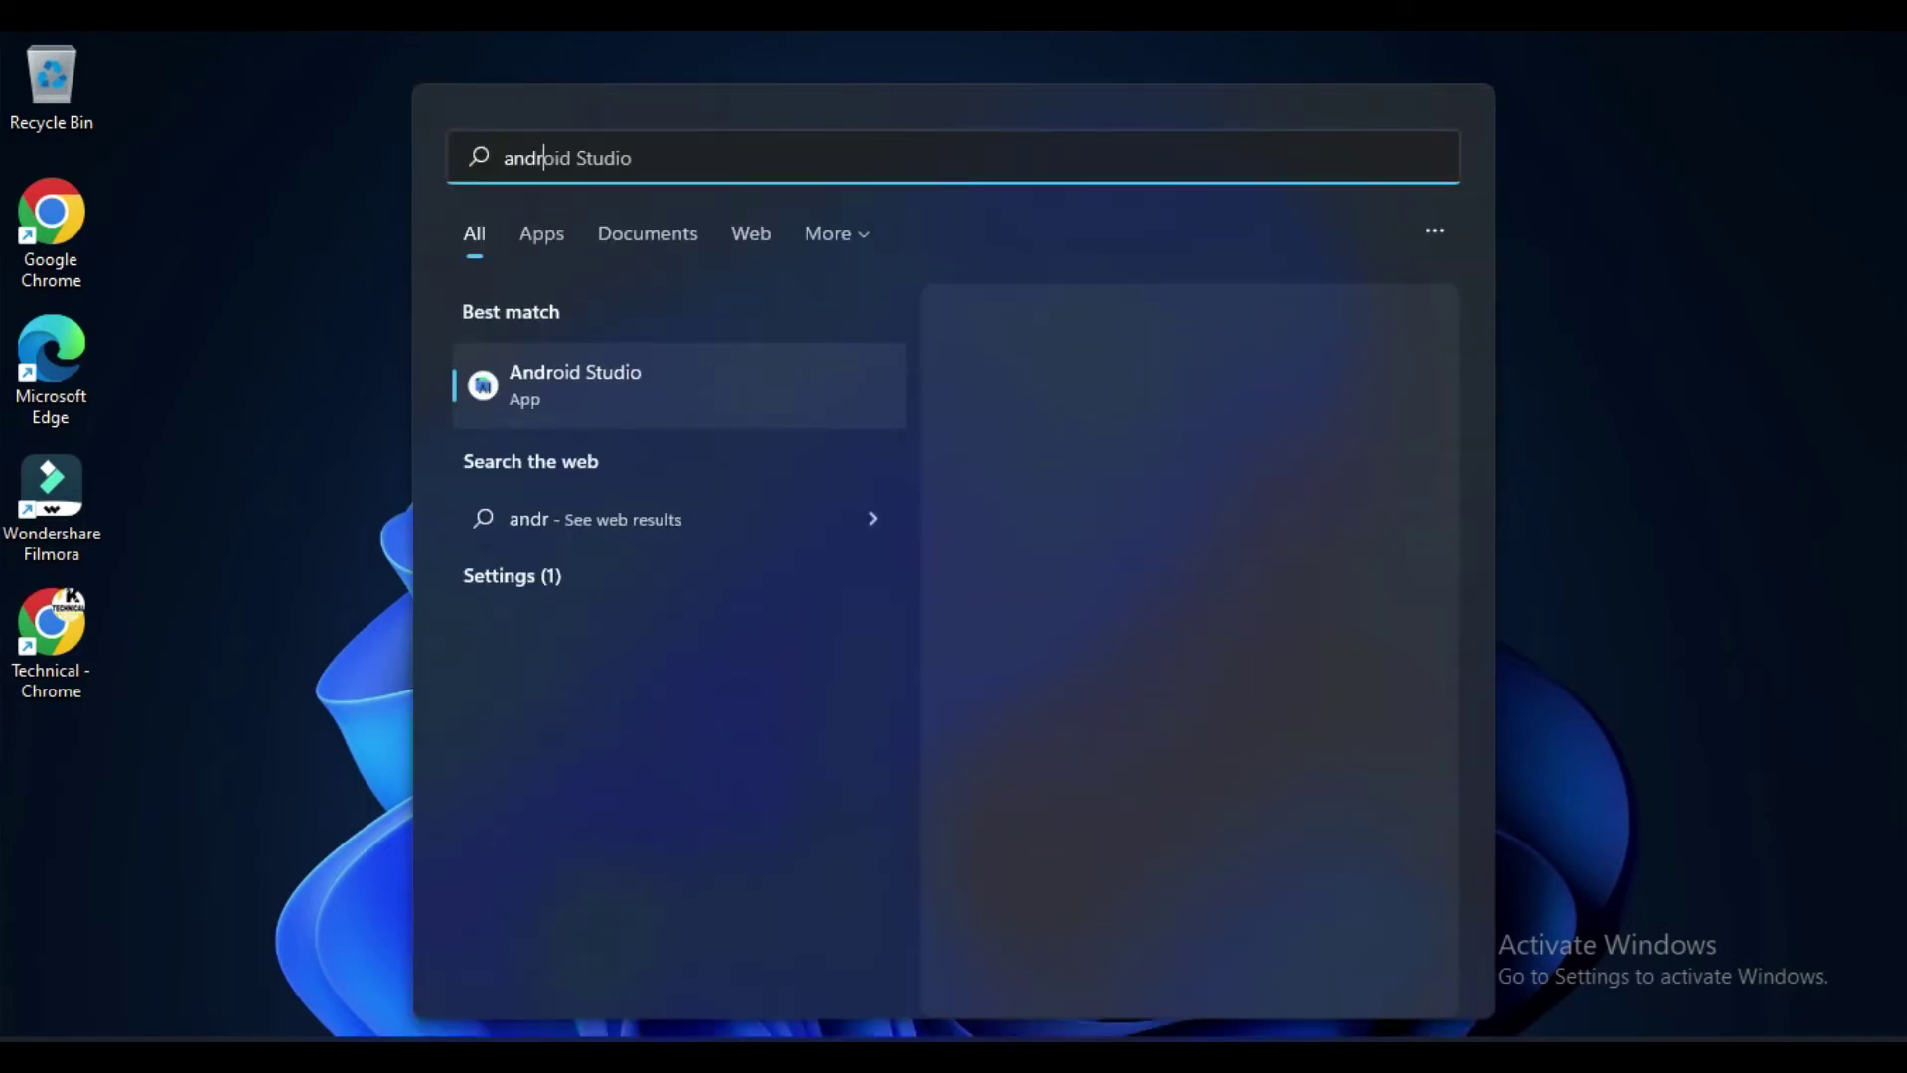
key("Return")
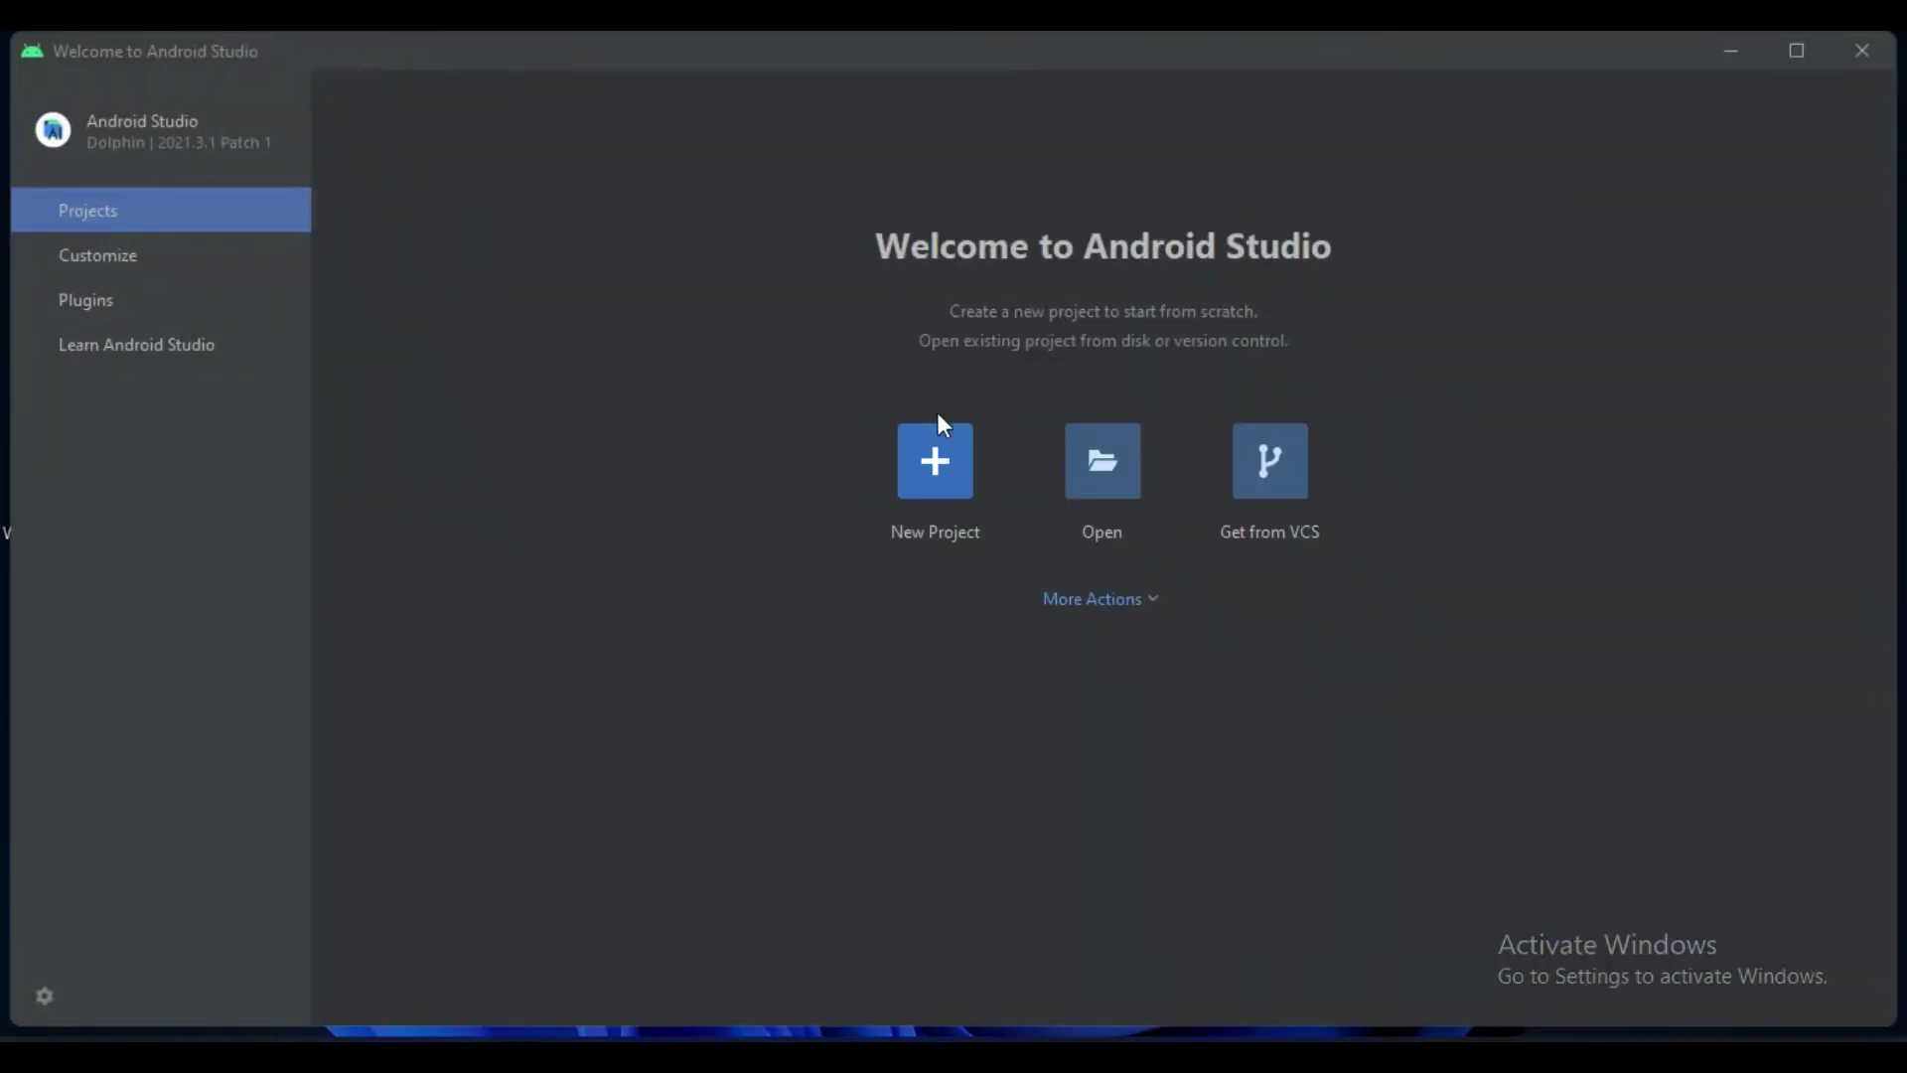
left_click(1813, 52)
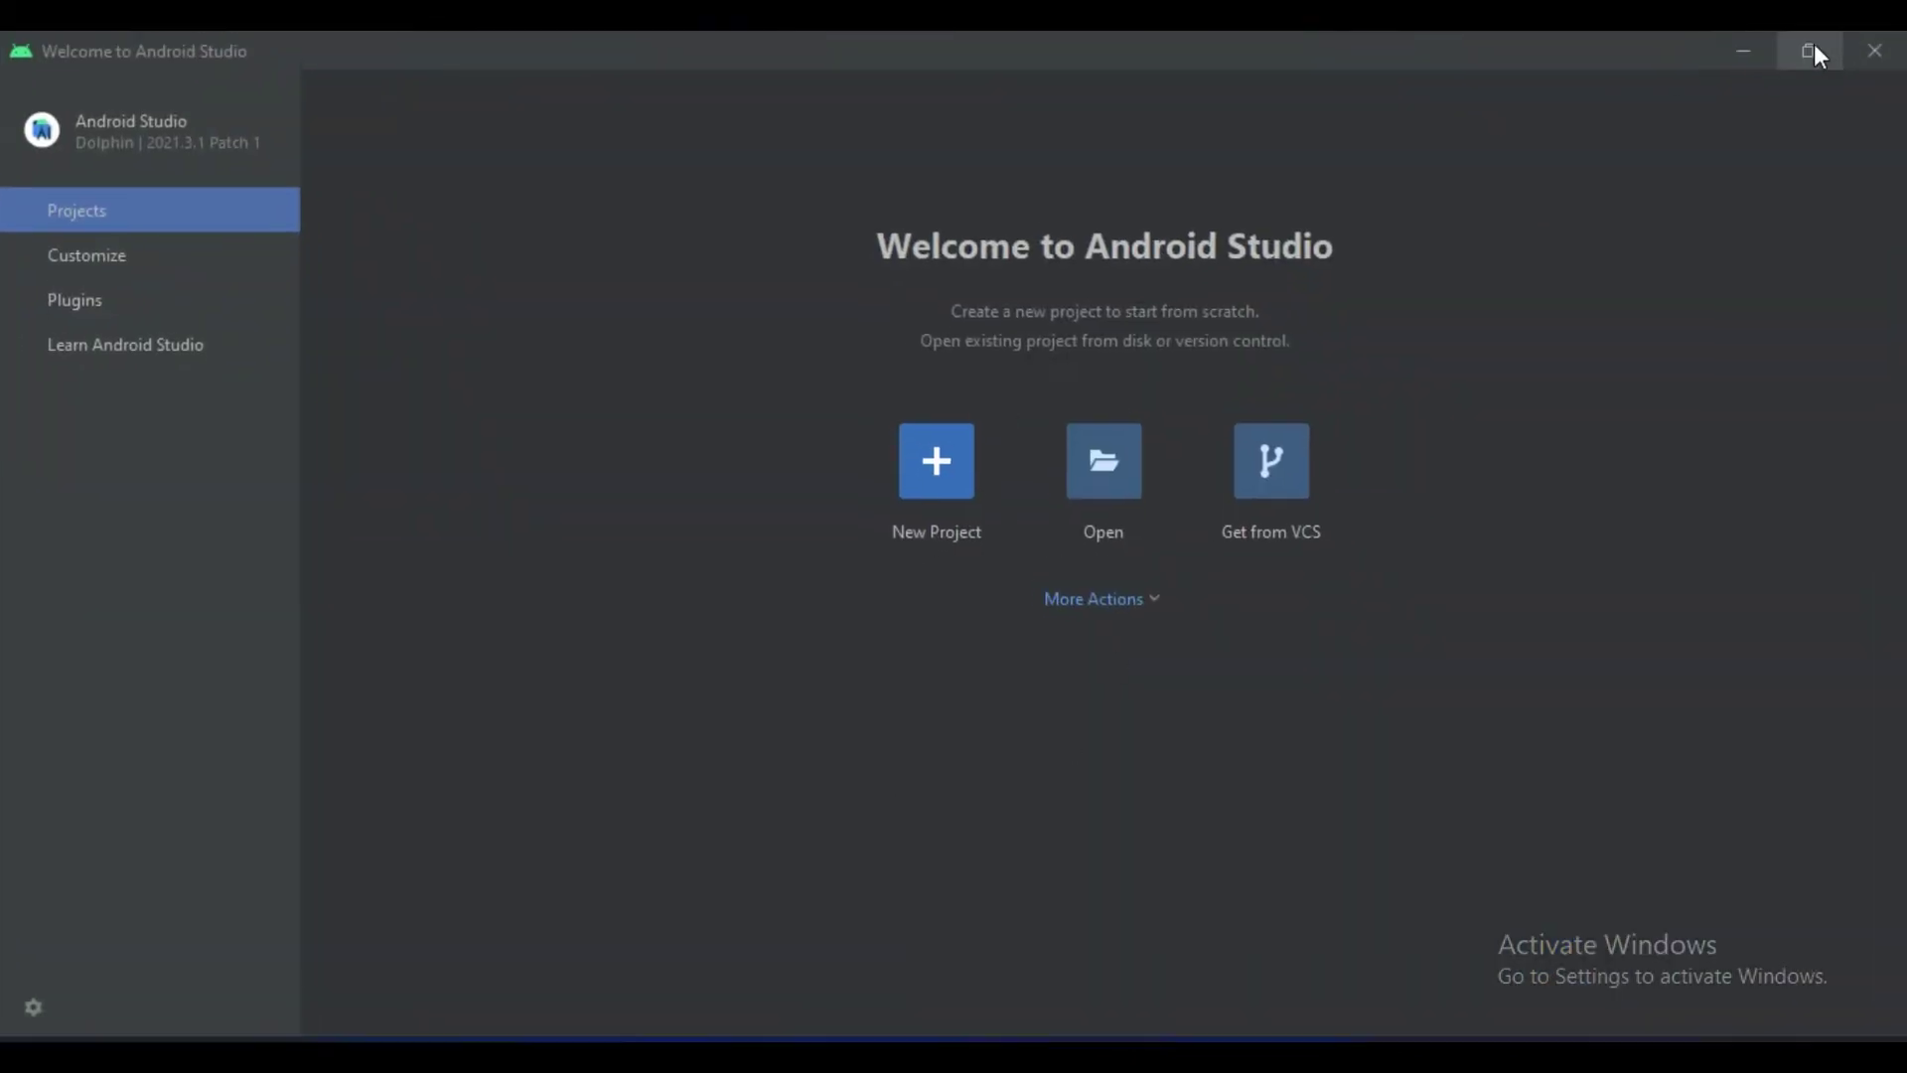
- Start a new project and look through the Phone and Tablet, Wear OS, Android TV and Automotive templates
left_click(914, 491)
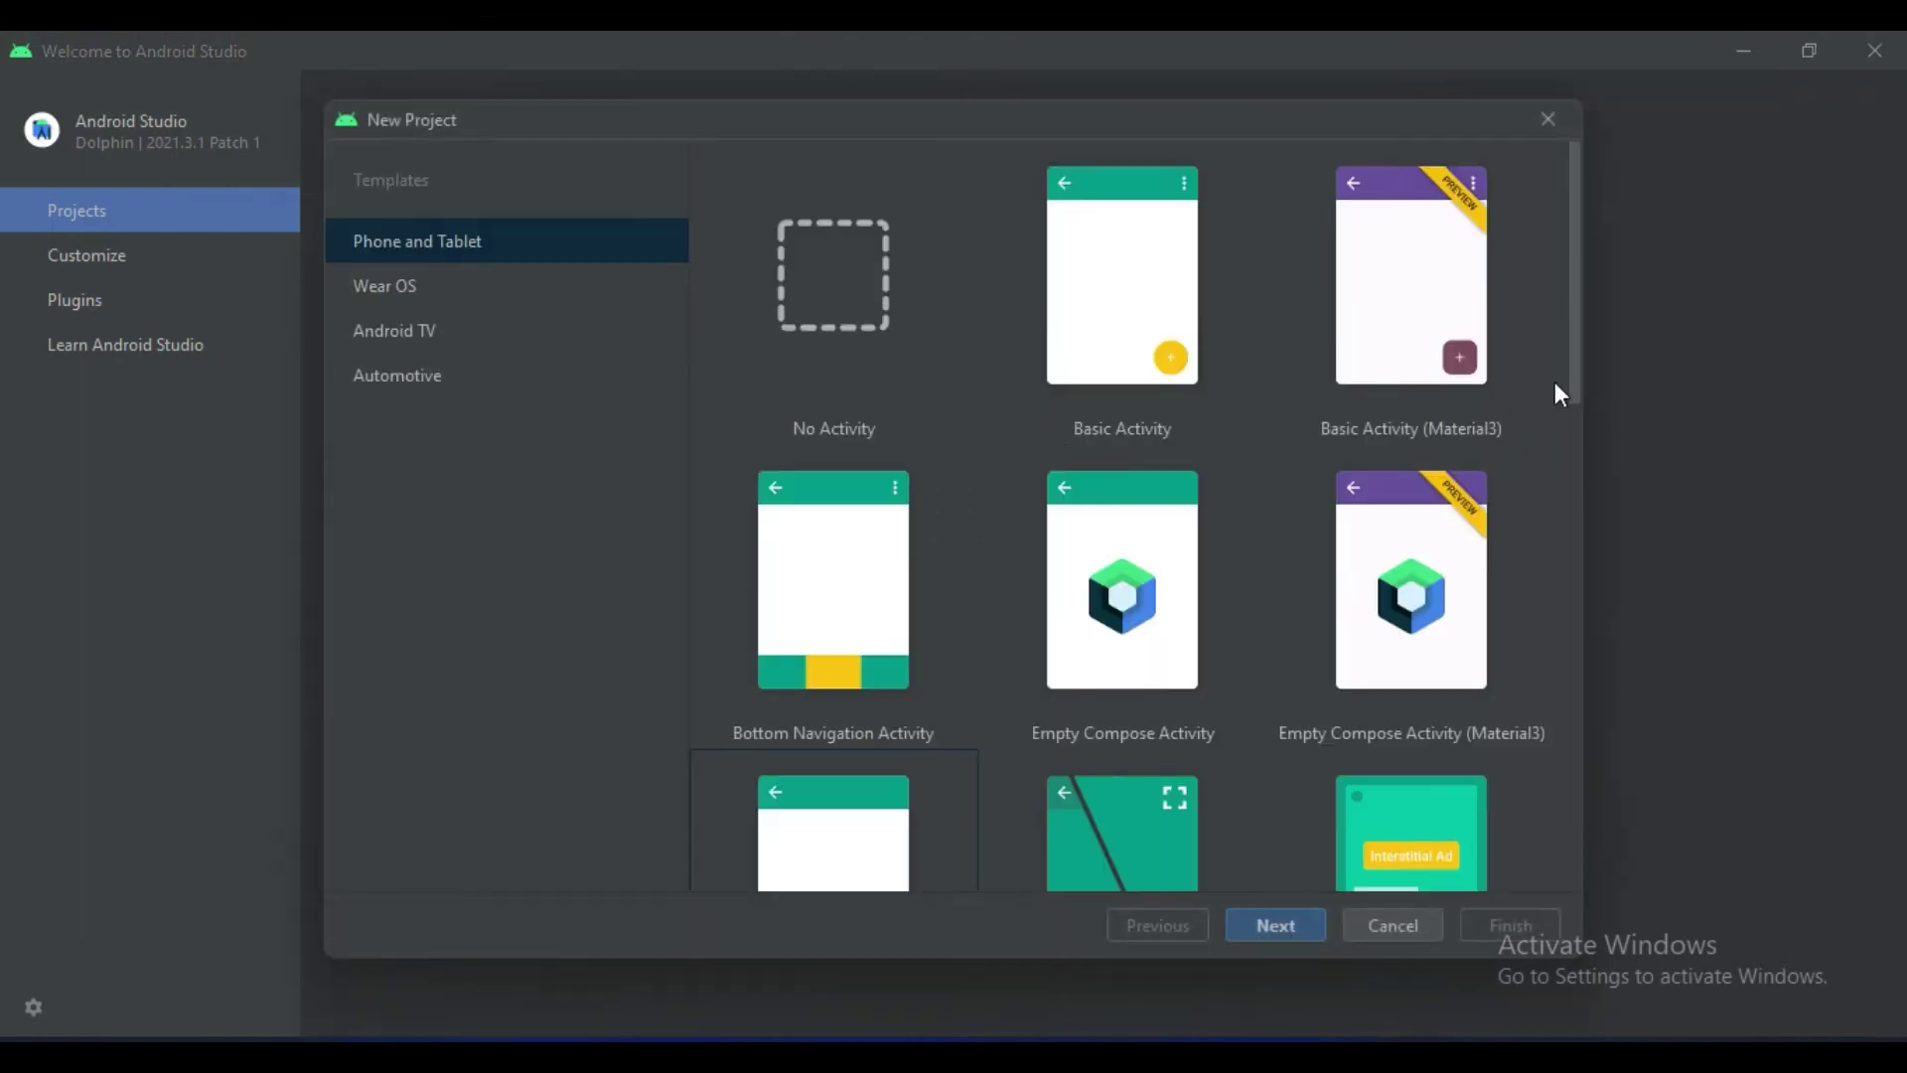
left_click_drag(1577, 365, 1558, 230)
left_click_drag(1578, 392, 1574, 316)
left_click(401, 291)
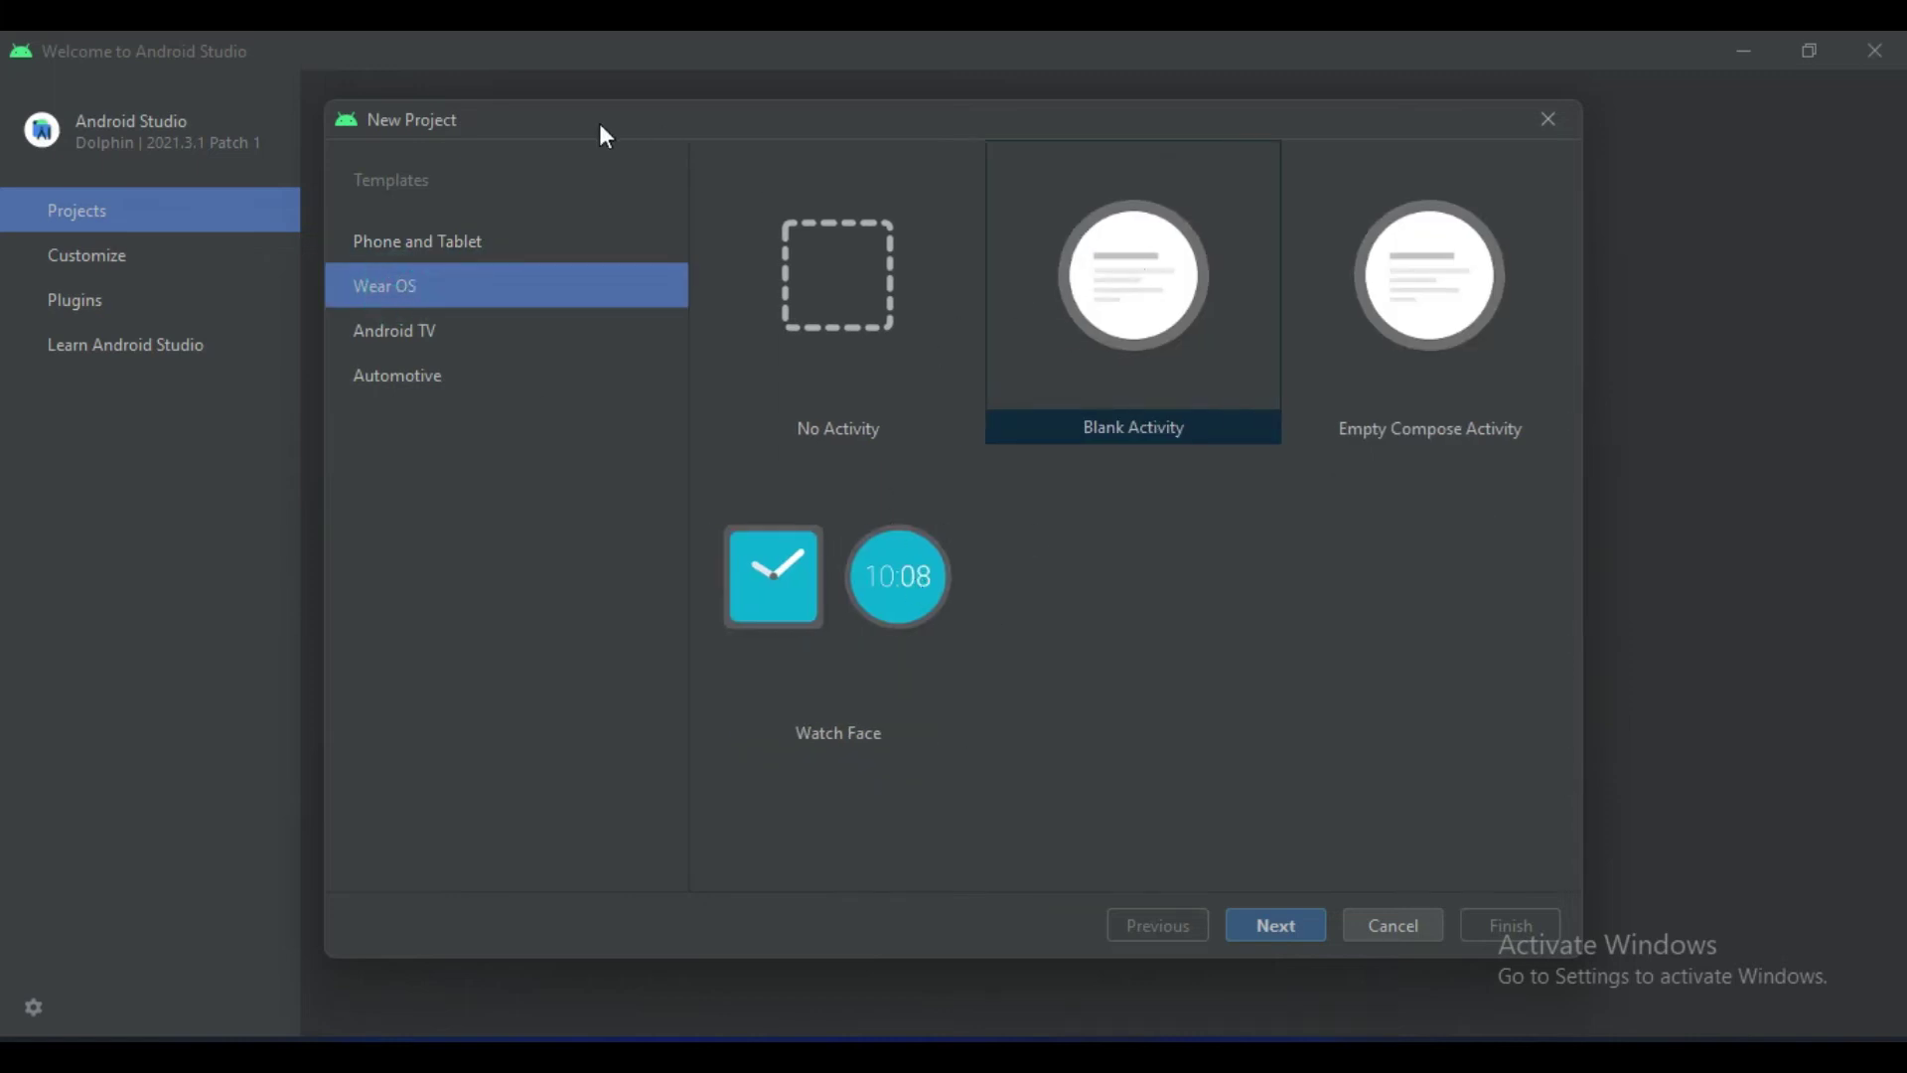
left_click(490, 335)
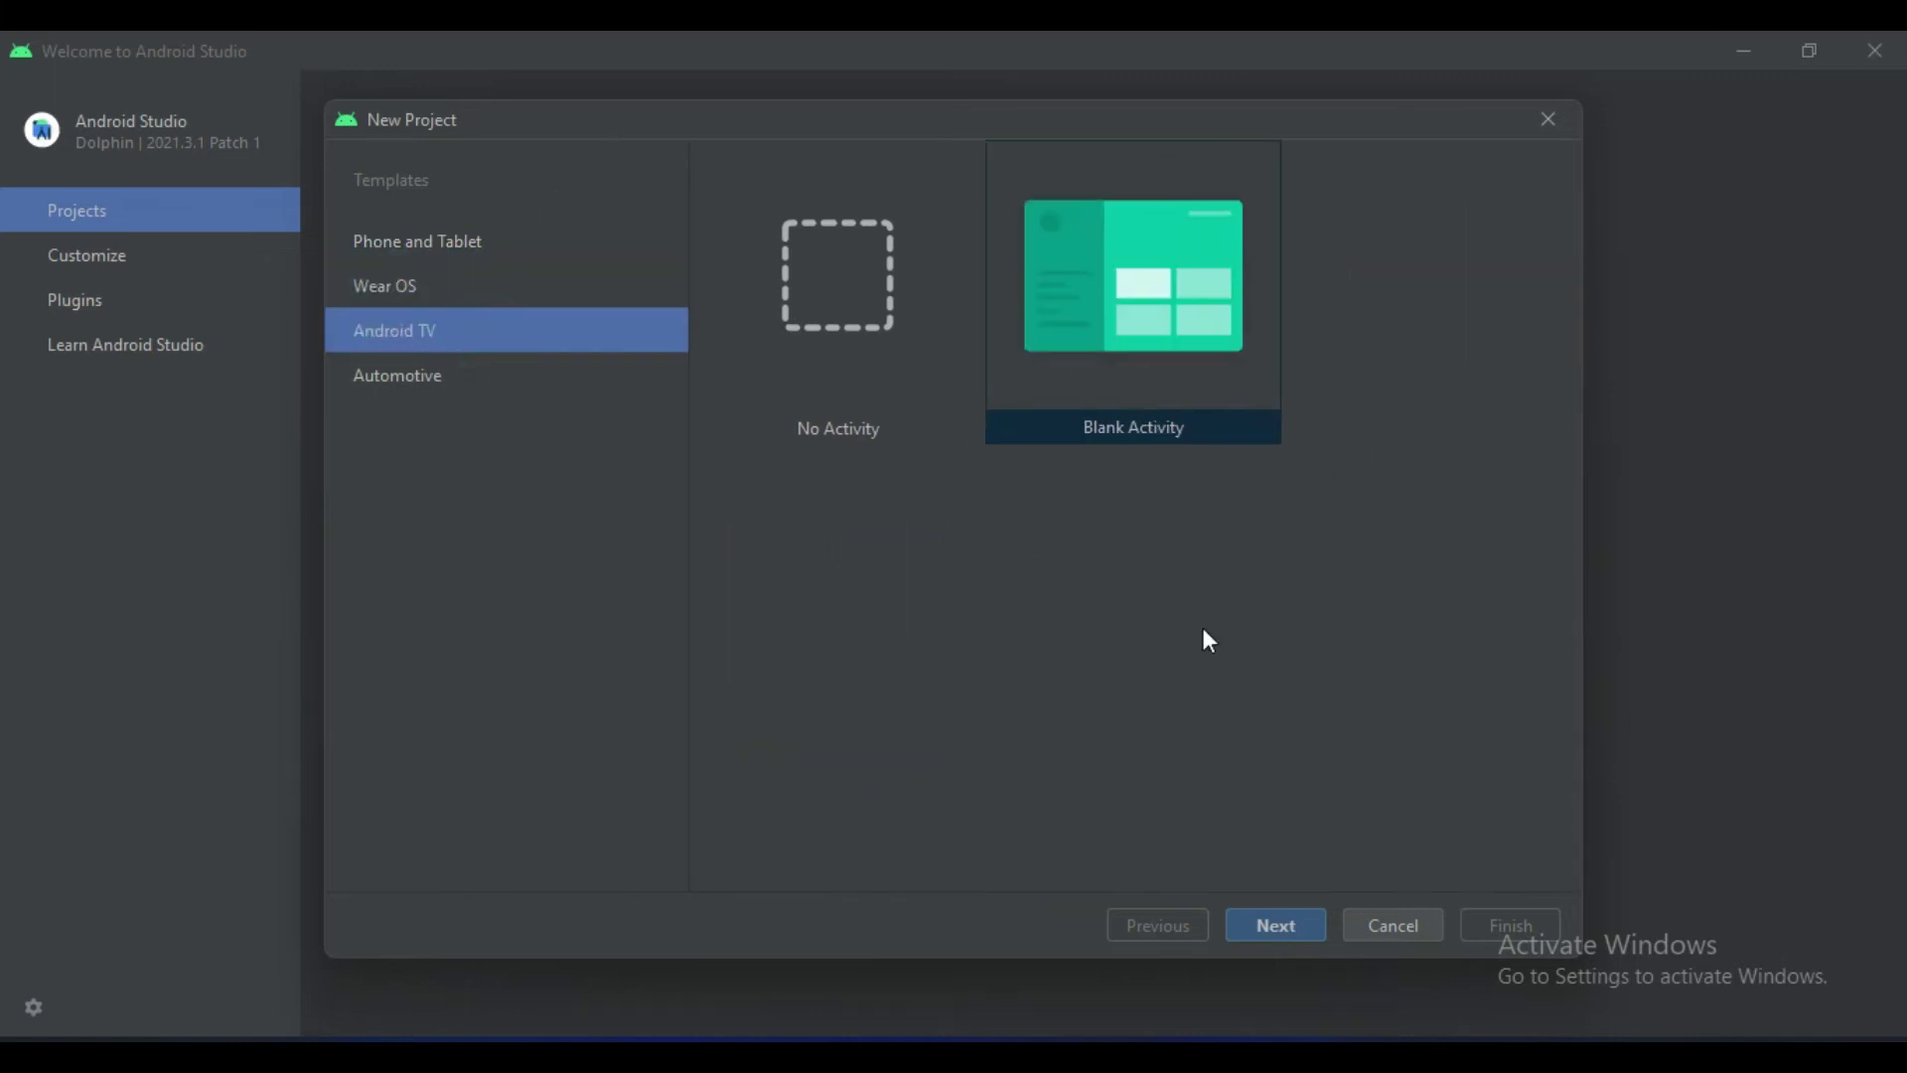
left_click(398, 386)
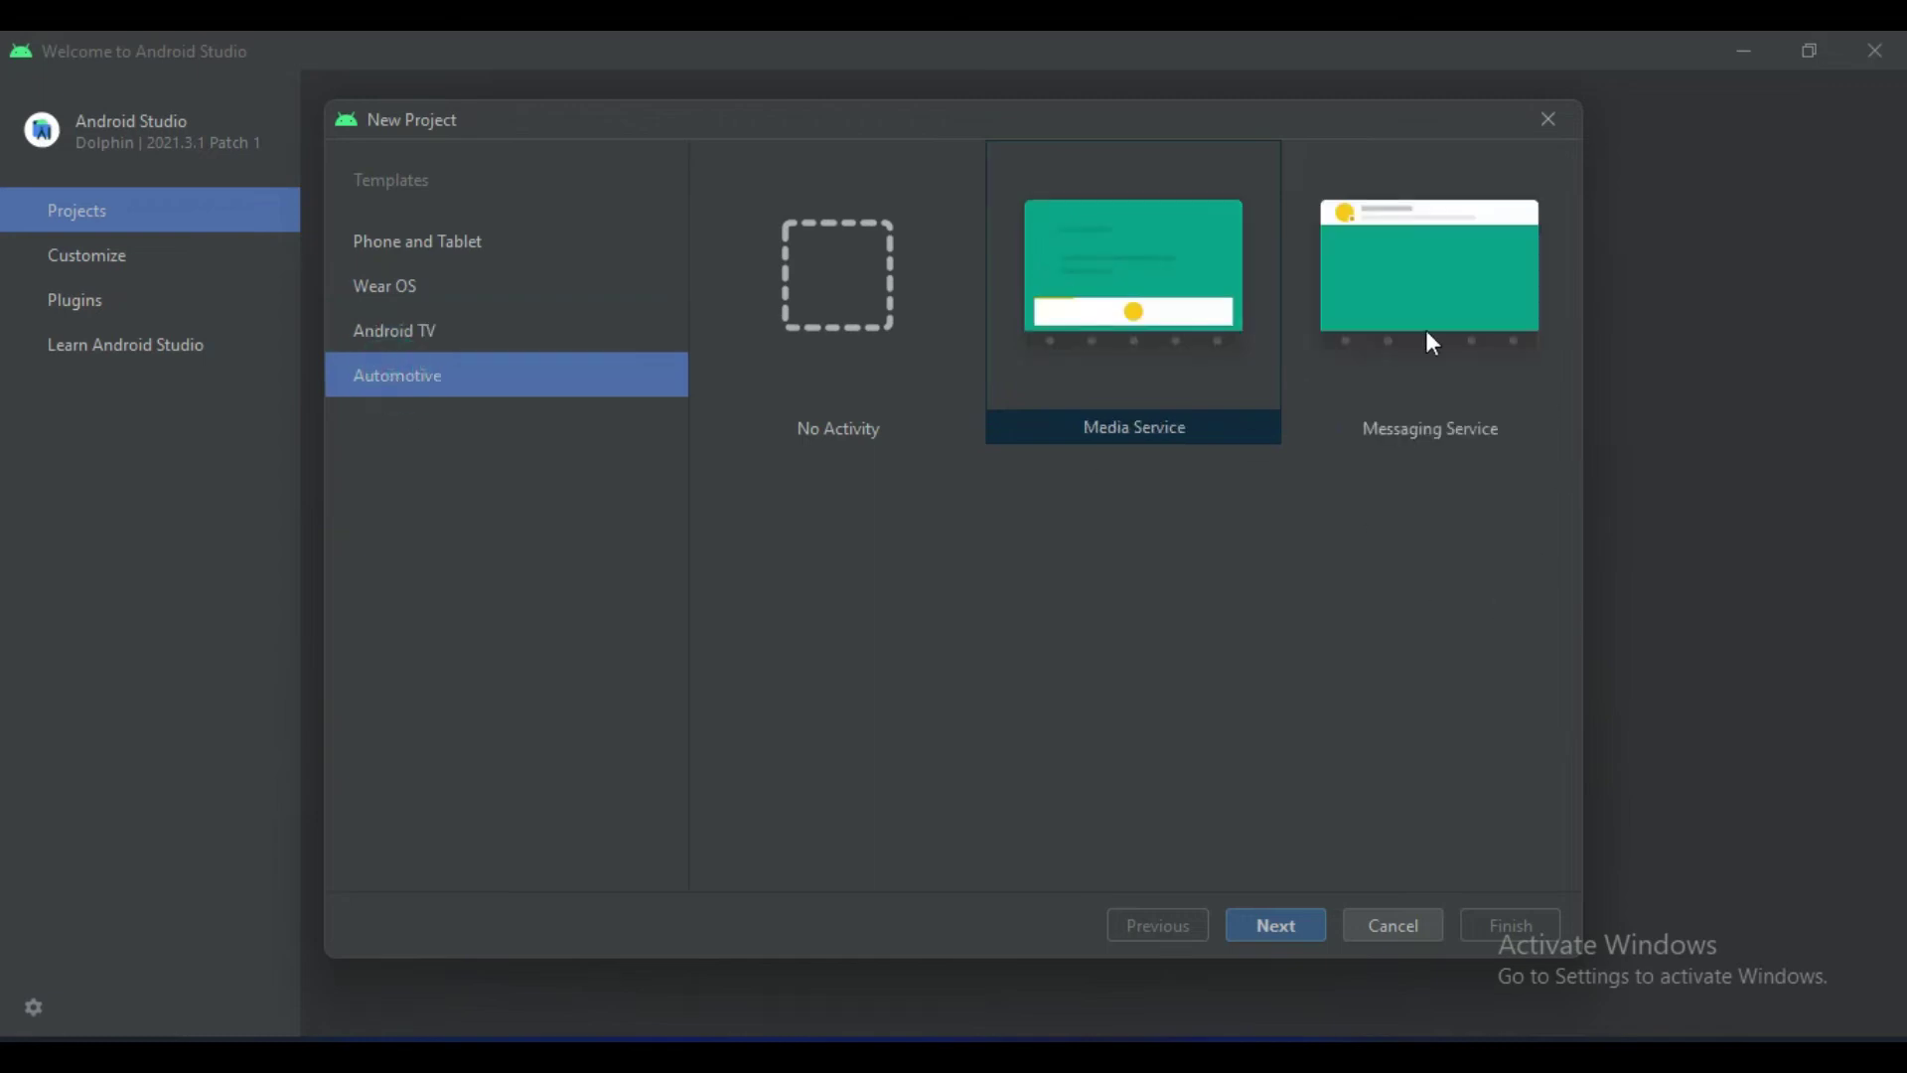
left_click(560, 346)
left_click(399, 298)
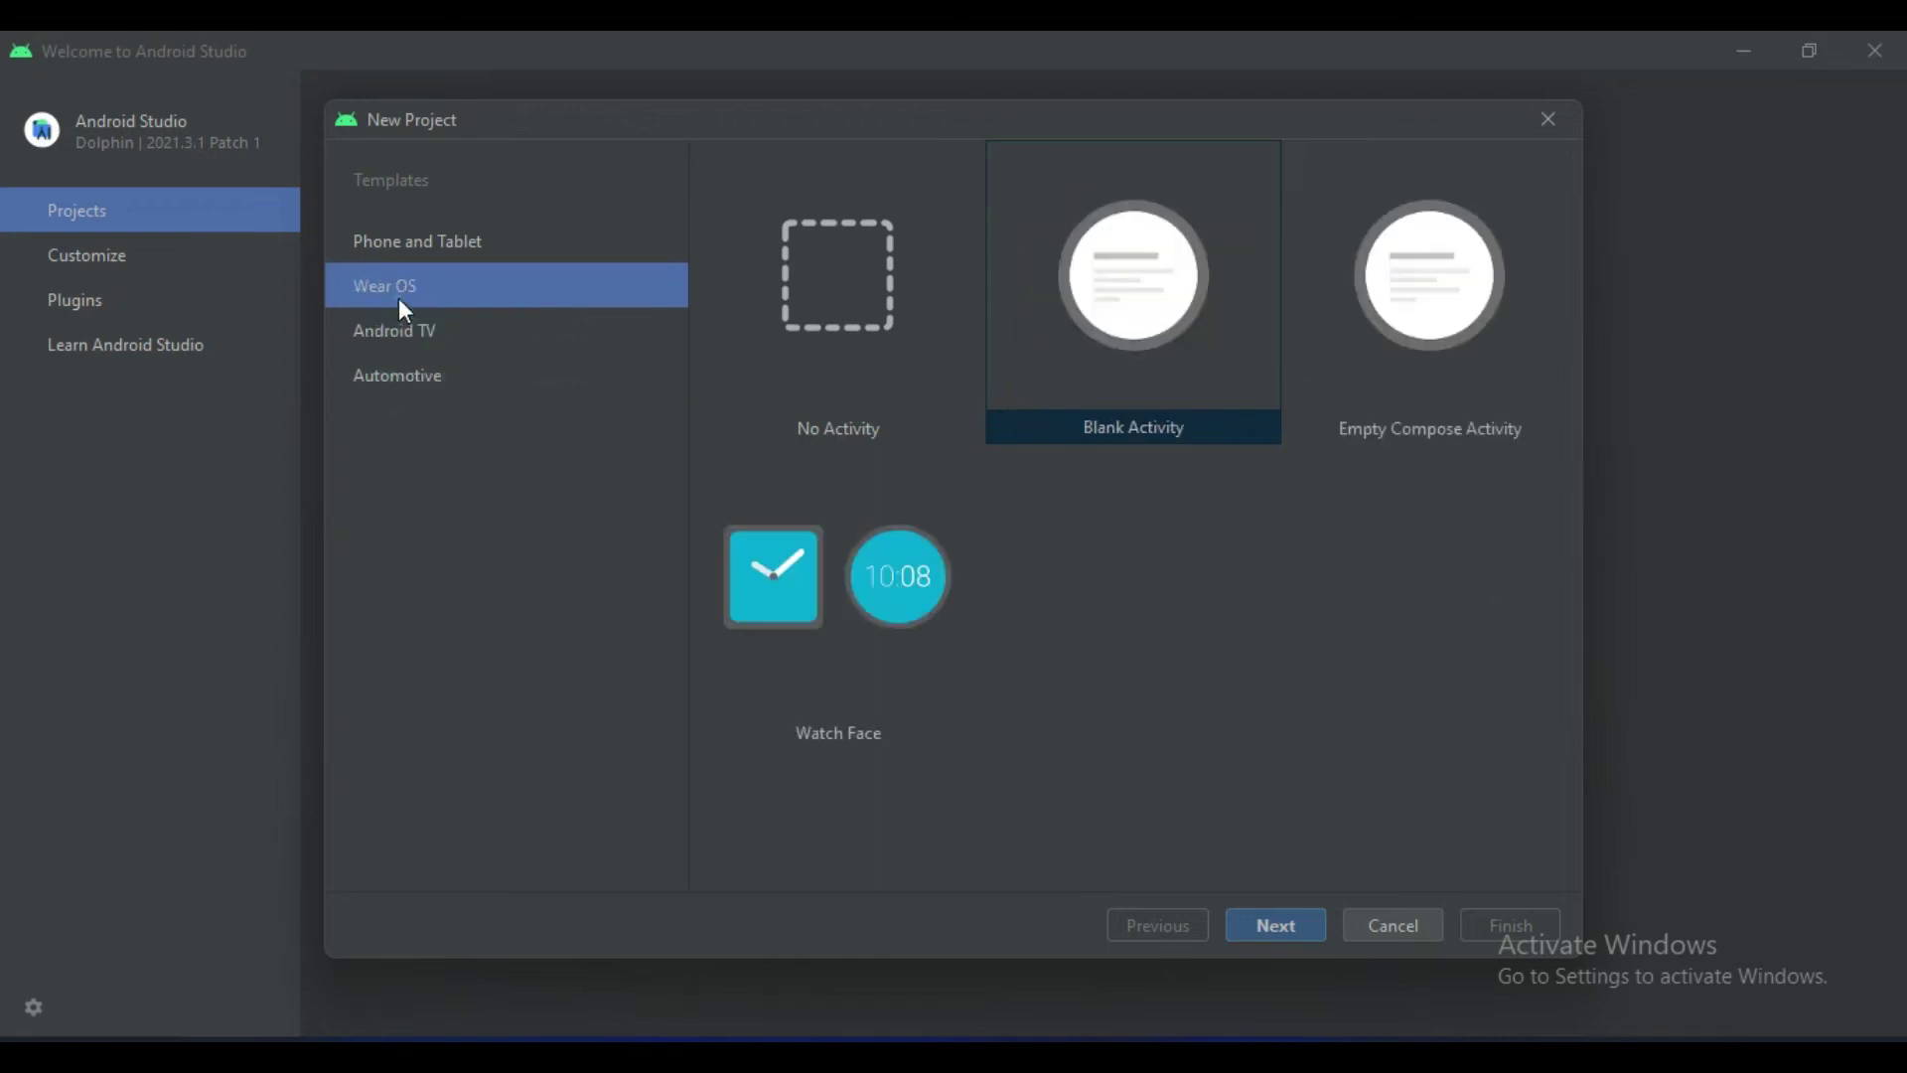
- Choose the Empty Activity template from the Phone and Tablet category and proceed to the project settings
left_click(437, 256)
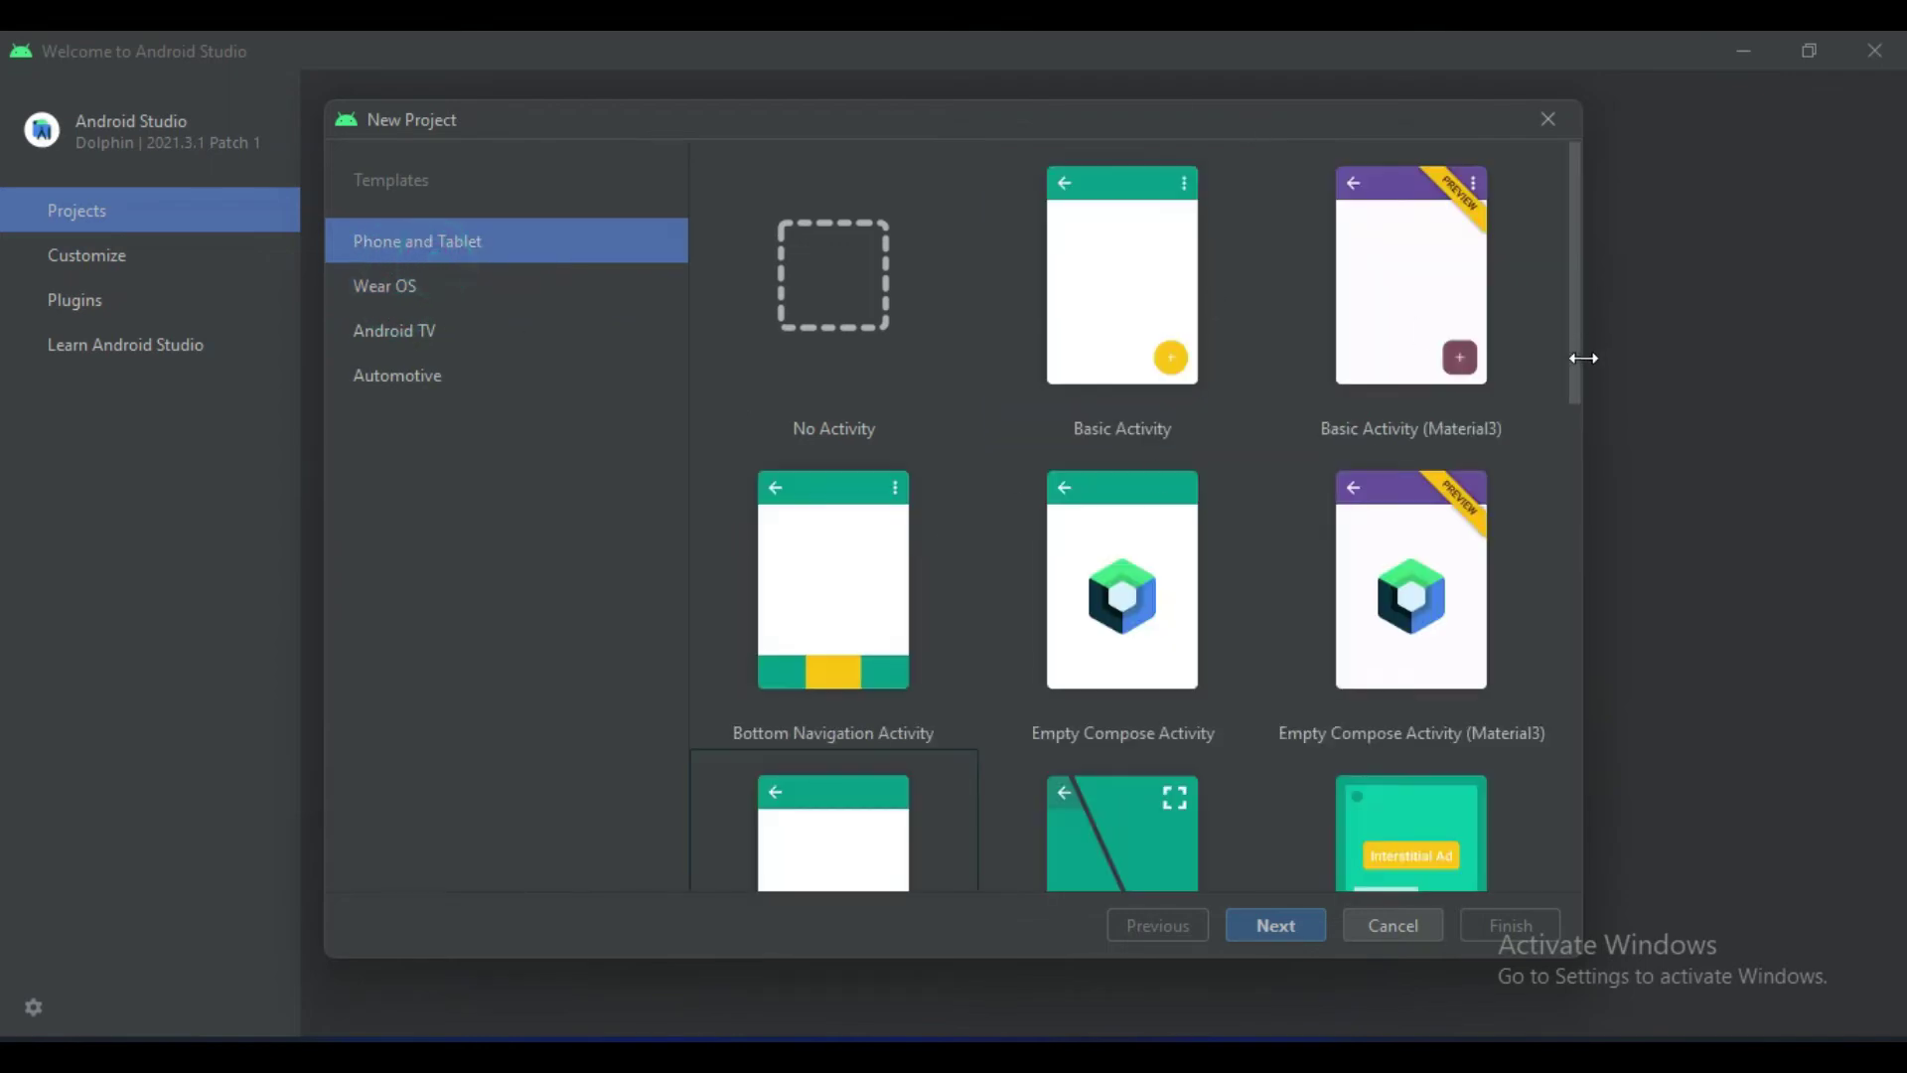
left_click_drag(1573, 367, 1611, 513)
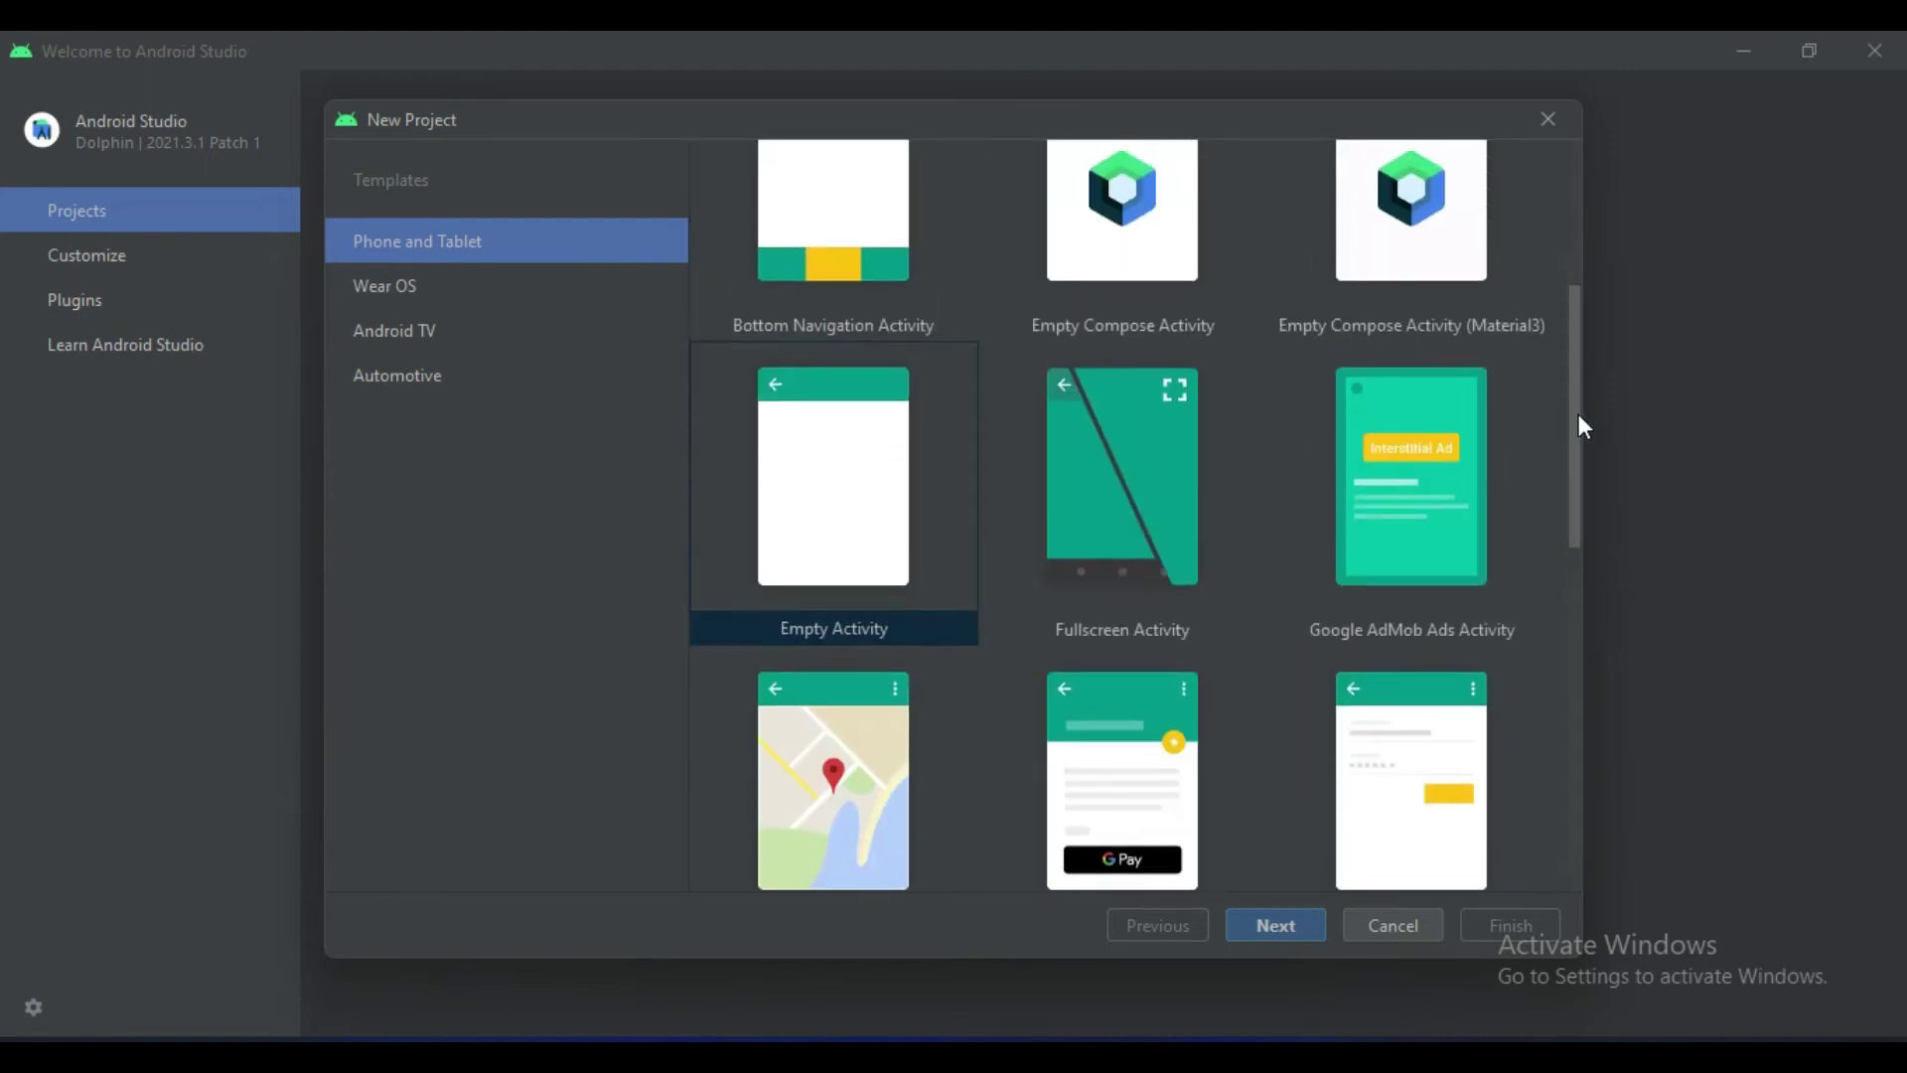
left_click_drag(1578, 415, 1577, 419)
double_click(836, 532)
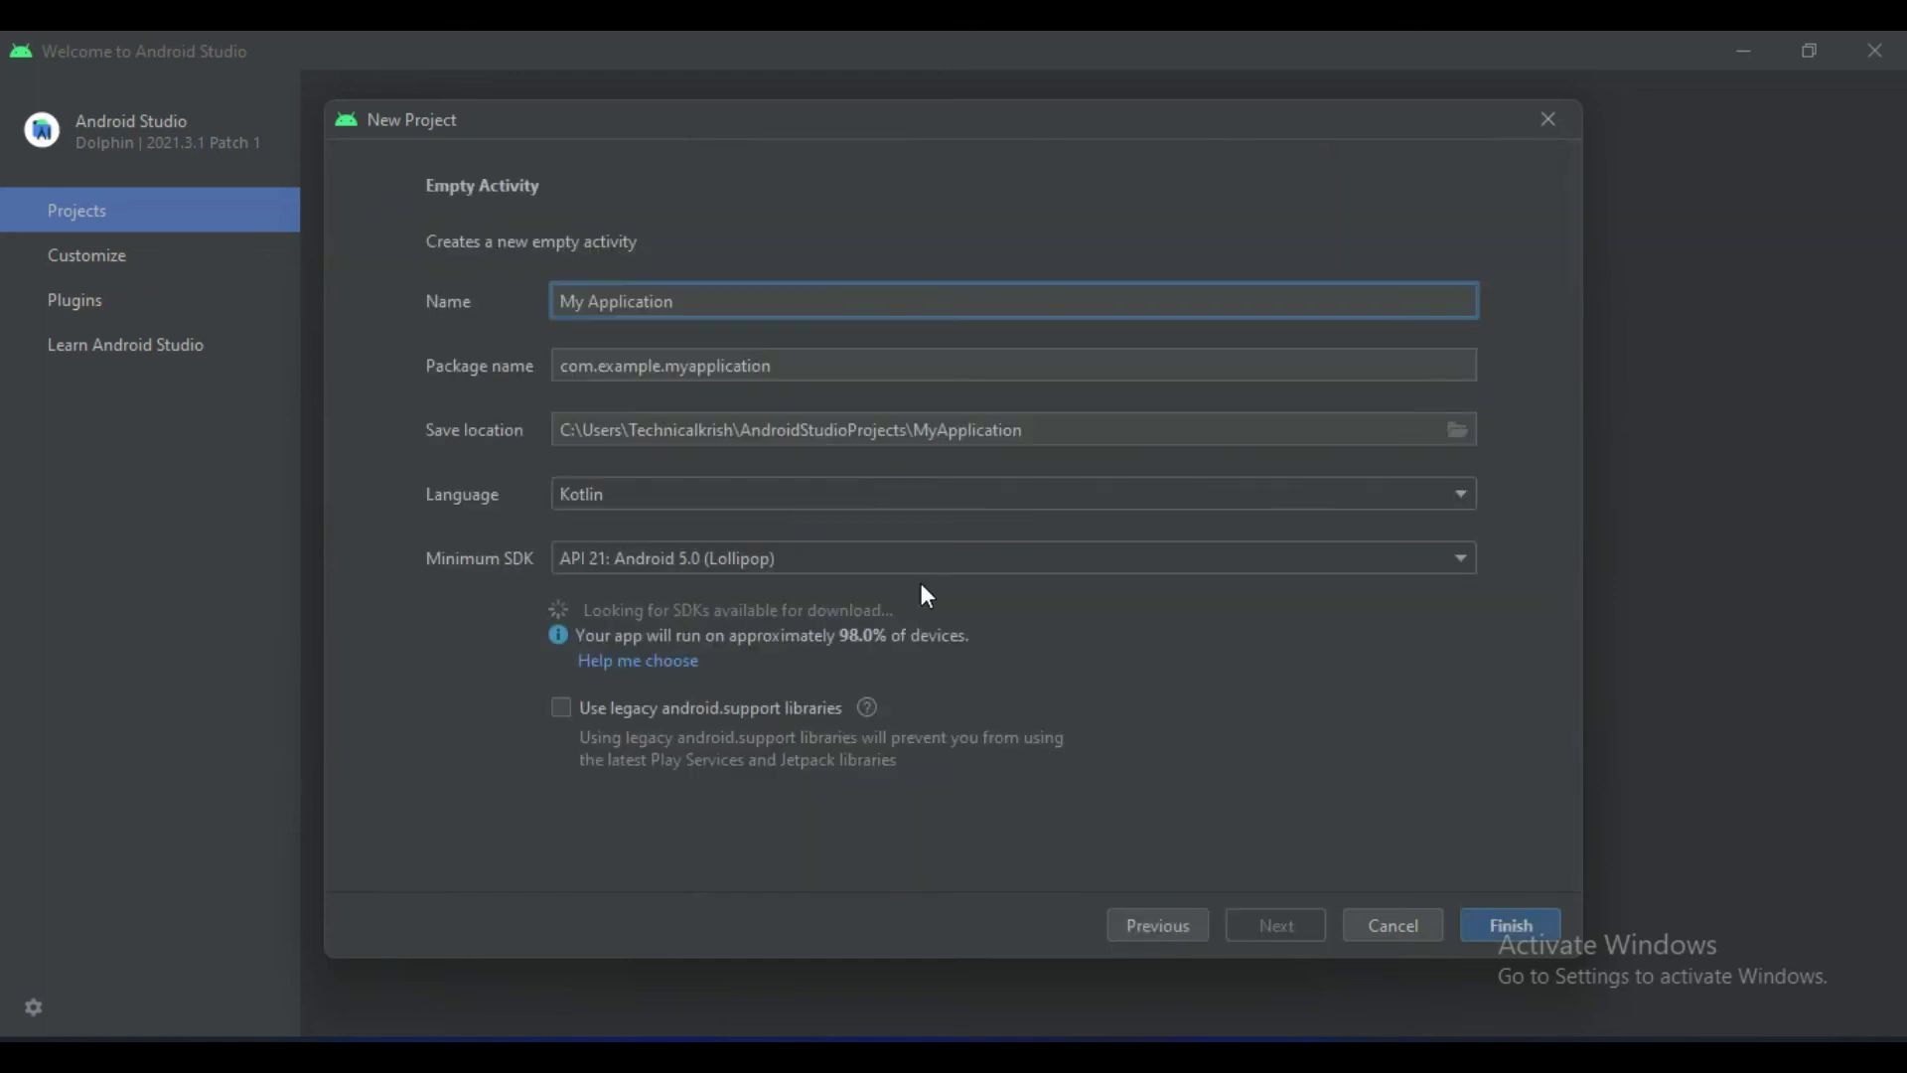
- Name the project firstapp and review its package name and save location
left_click(794, 304)
key("ctrl+a")
key("BackSpace")
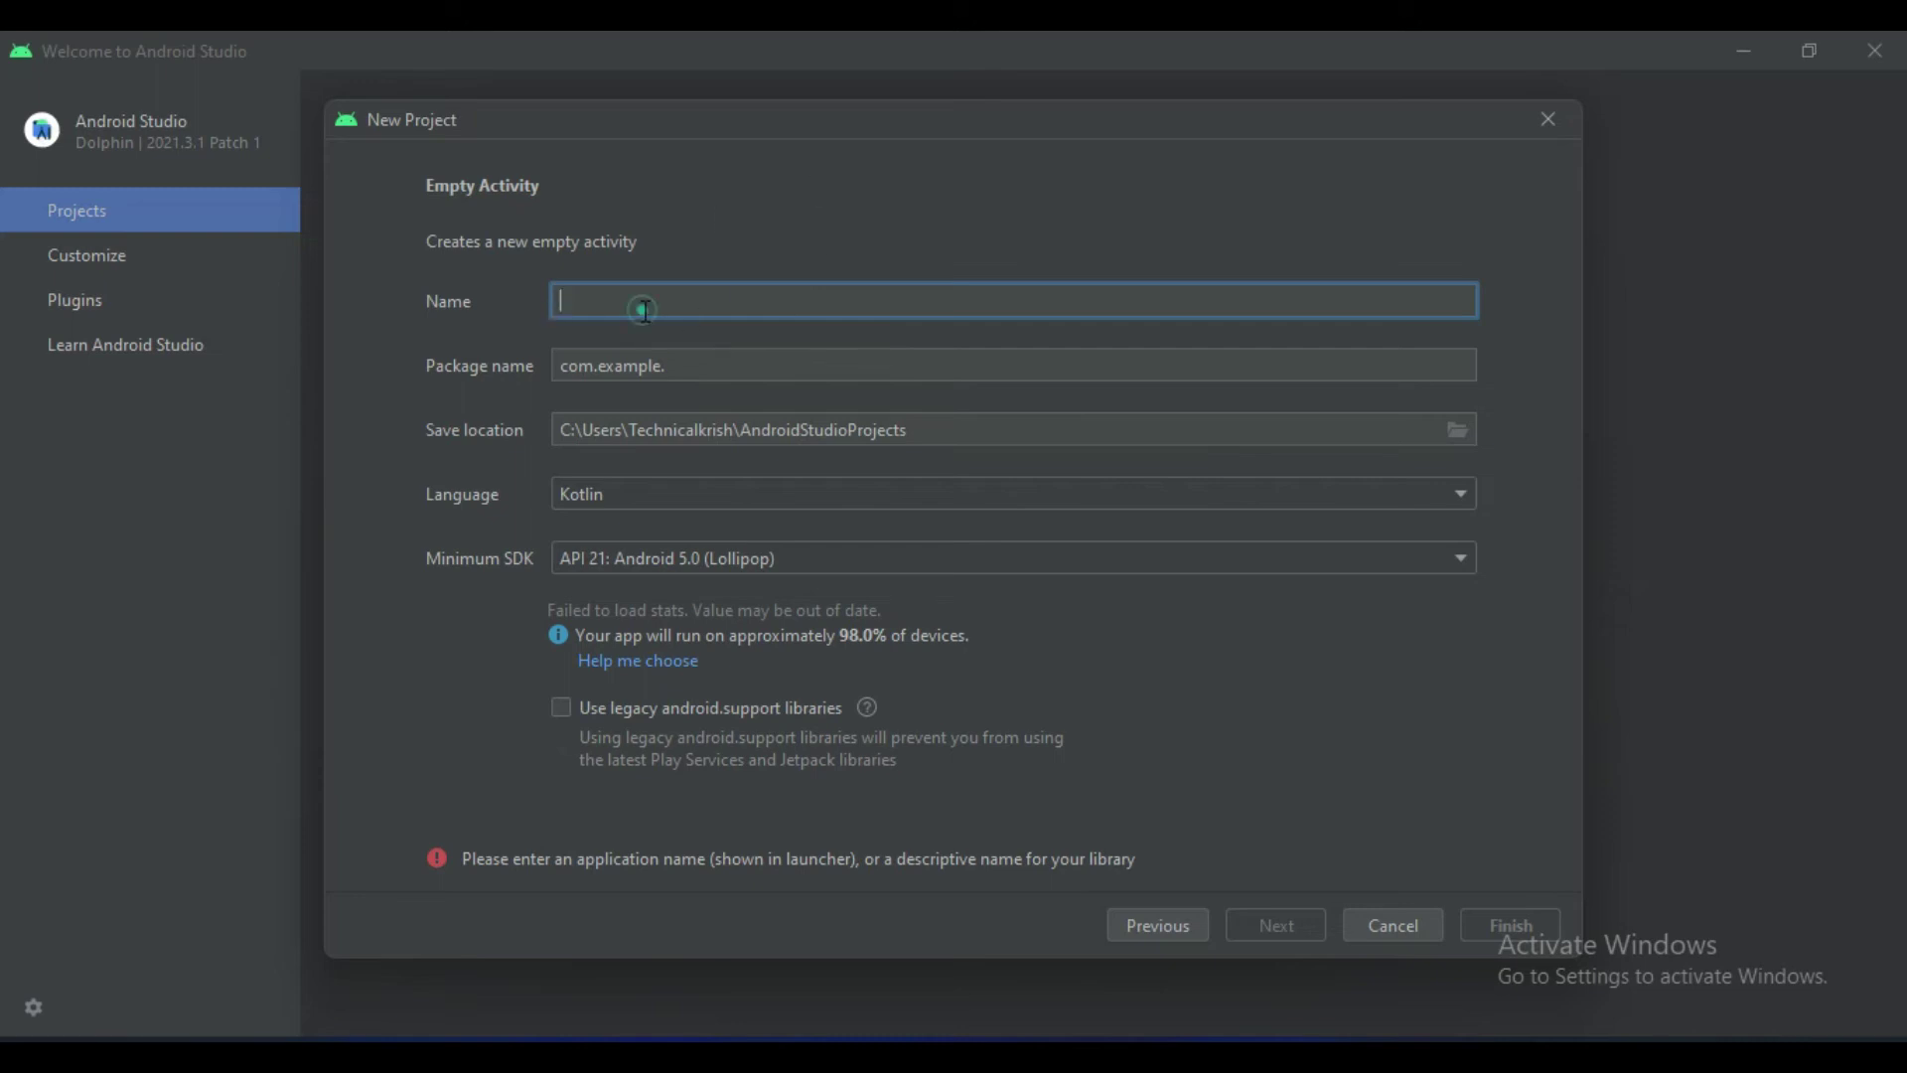
type("firstapp")
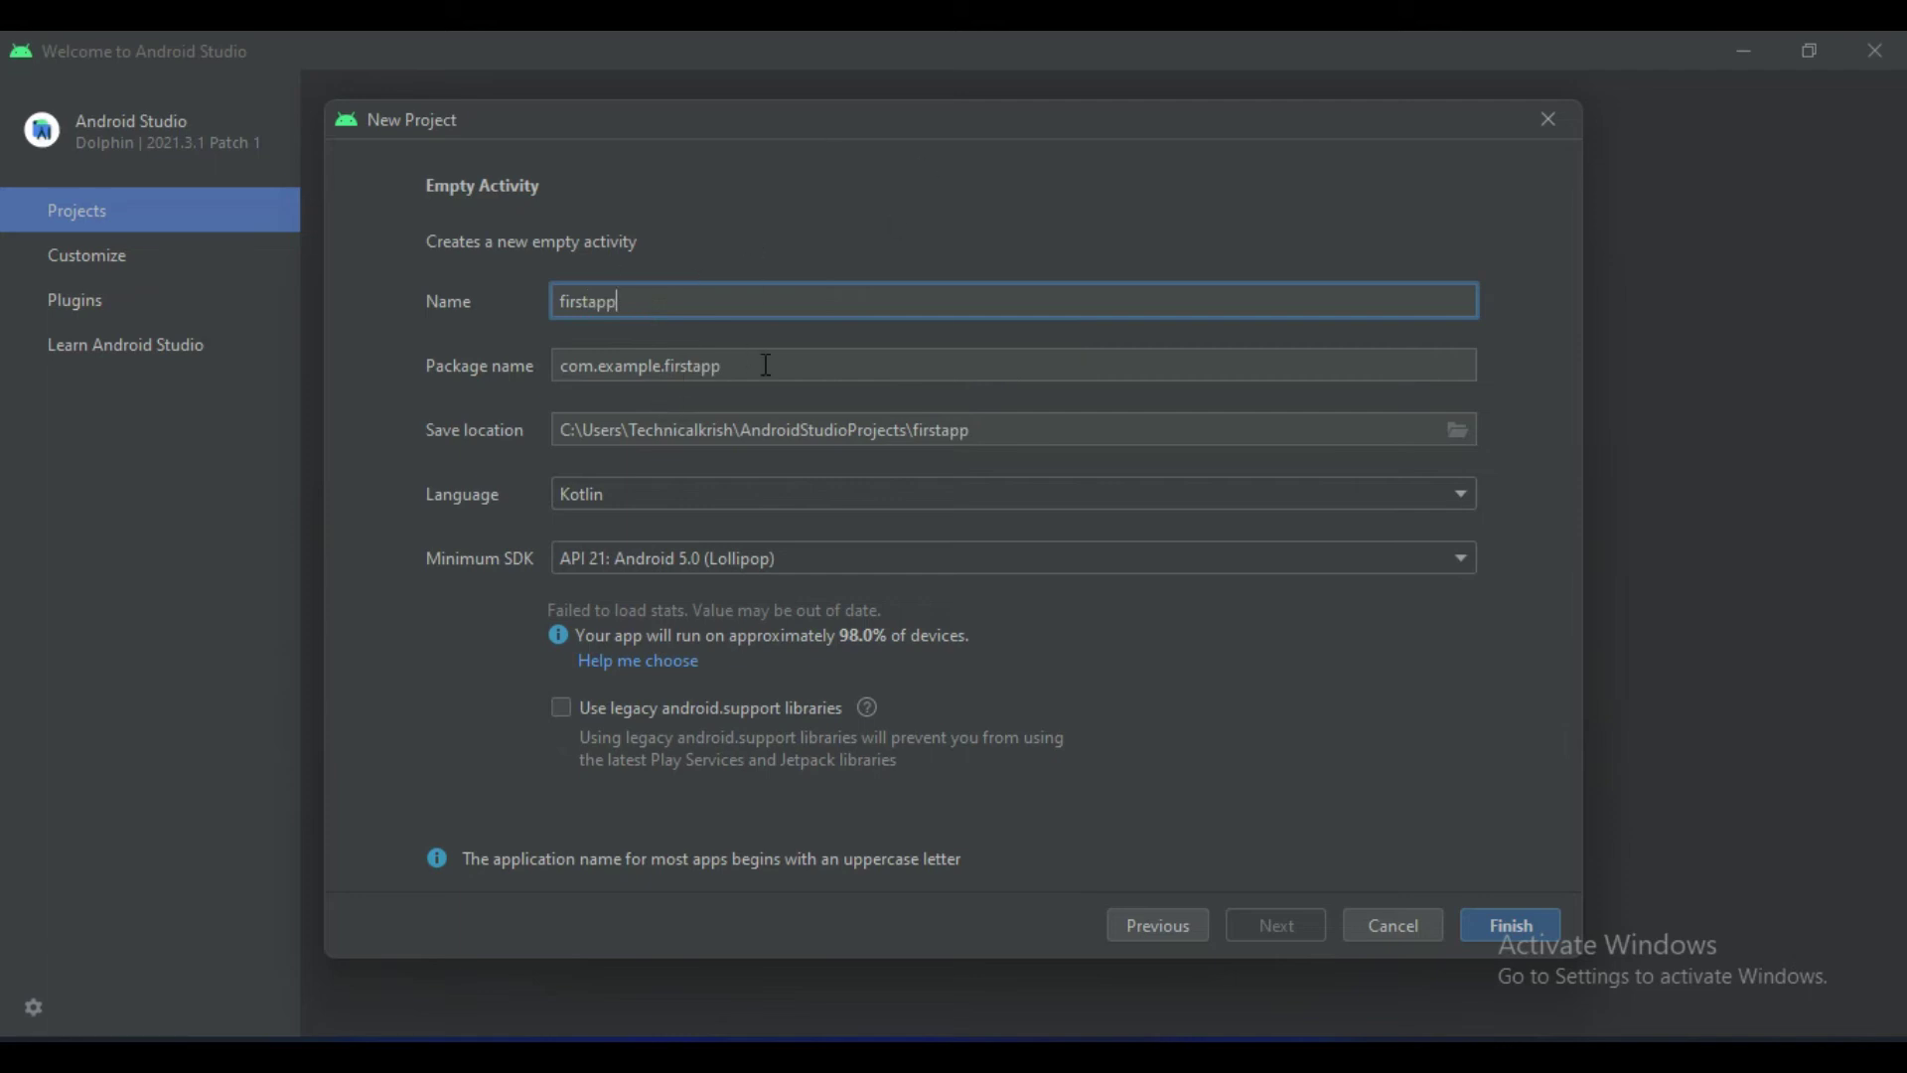
left_click_drag(769, 367, 558, 367)
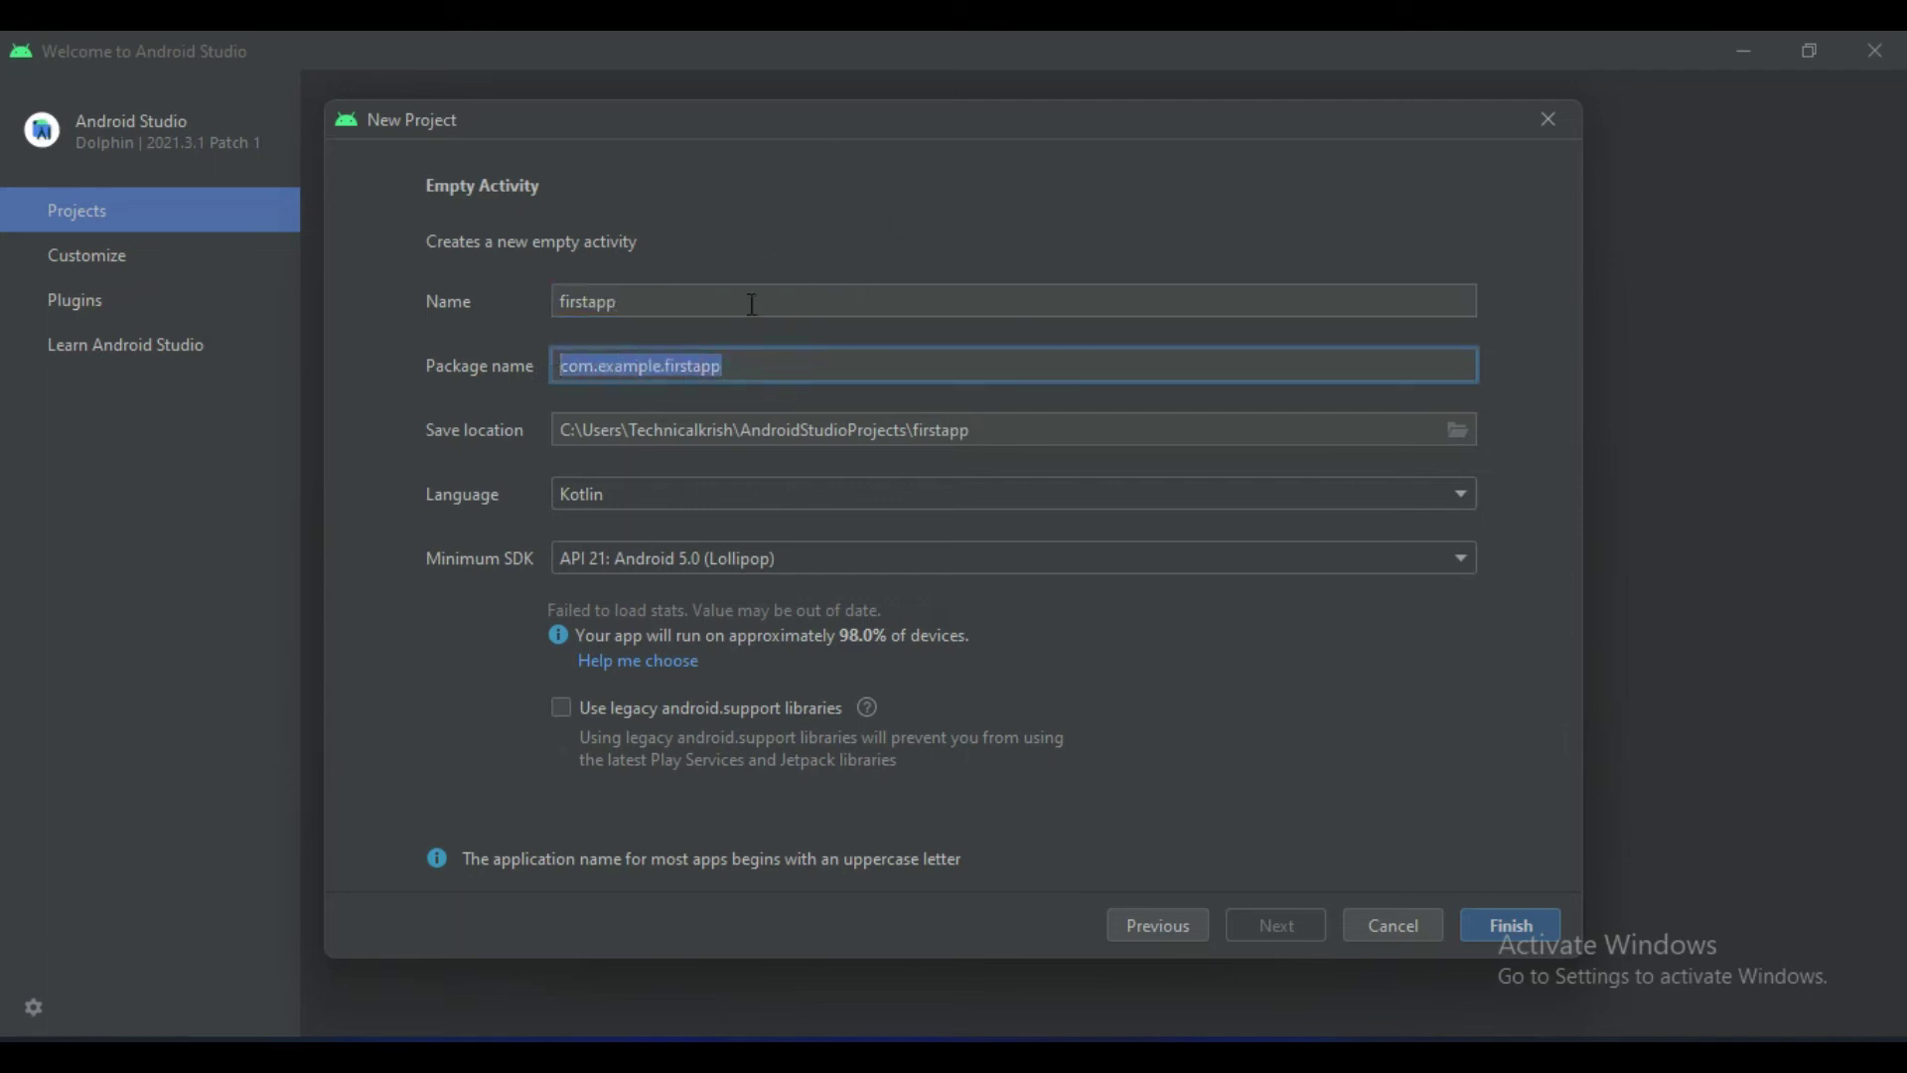
left_click(757, 368)
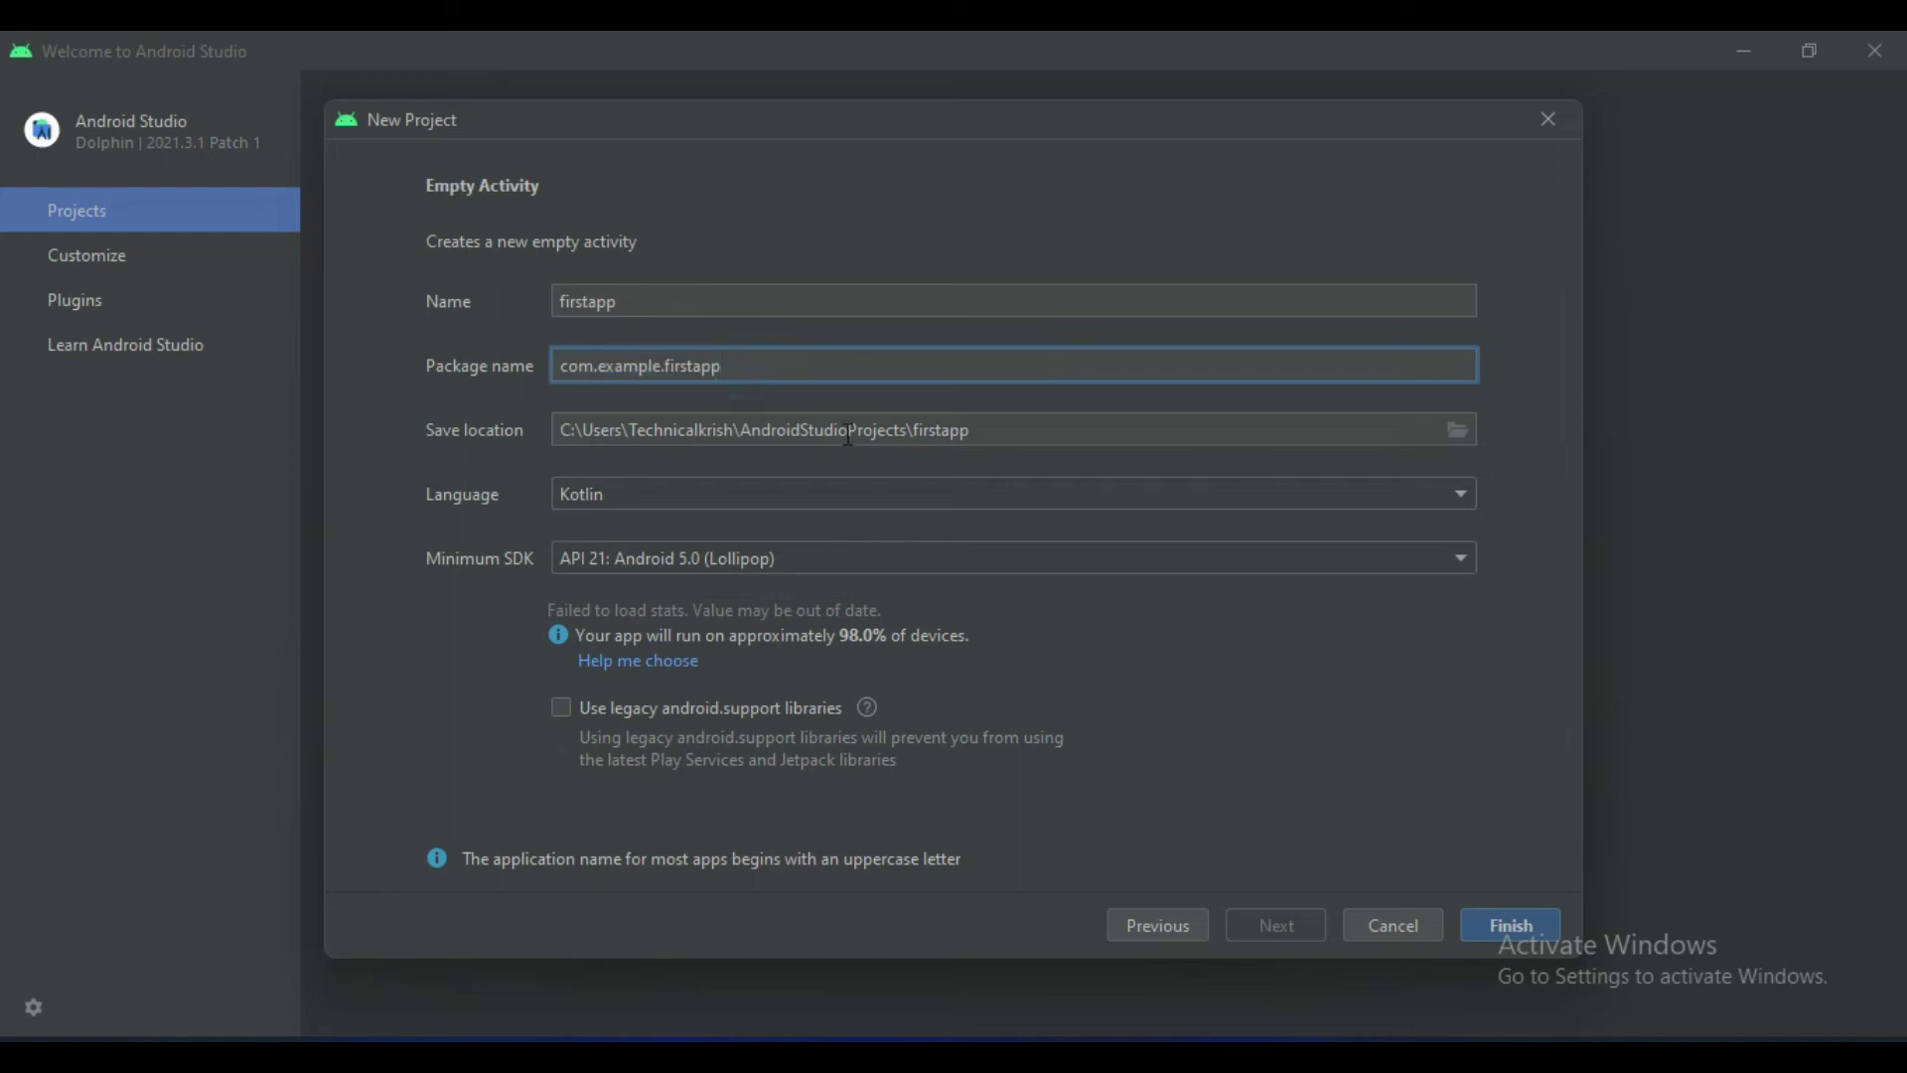
left_click_drag(1023, 434, 540, 430)
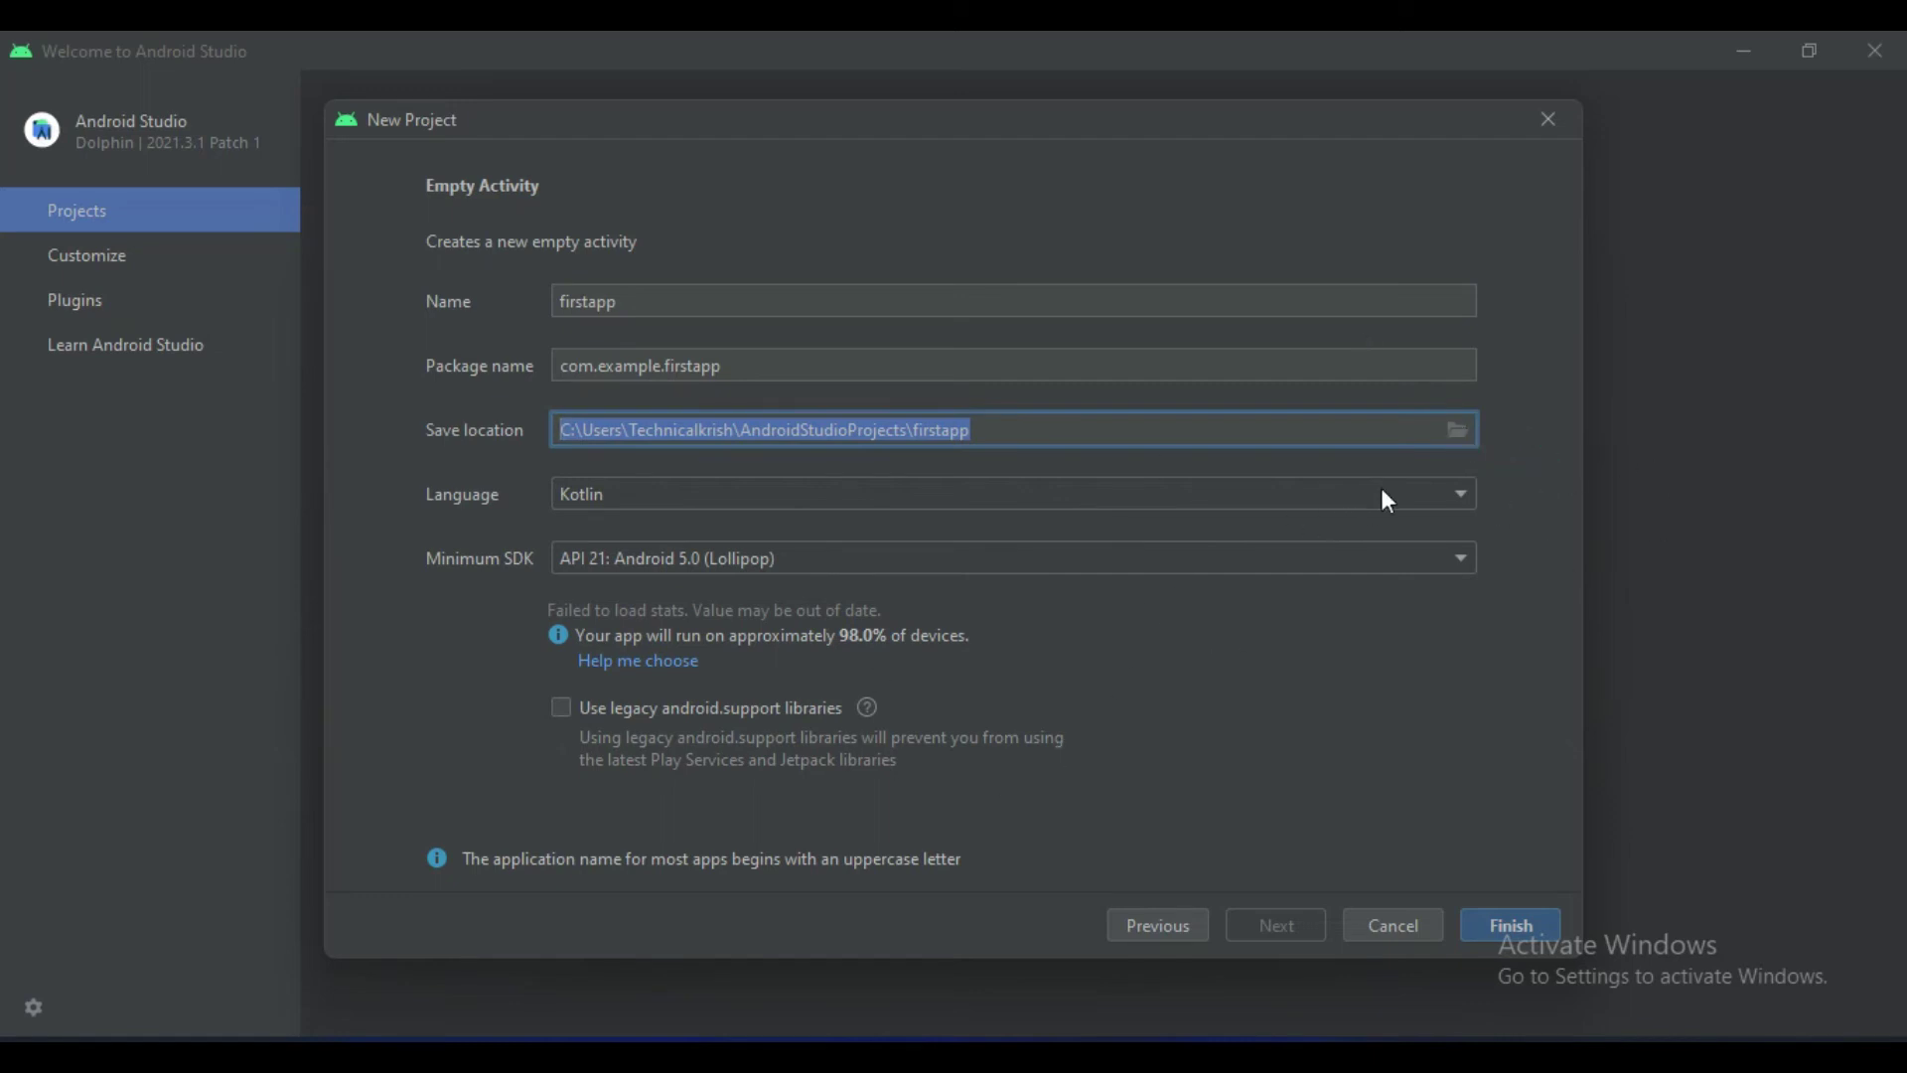
- Set the project language to Java
left_click(1435, 492)
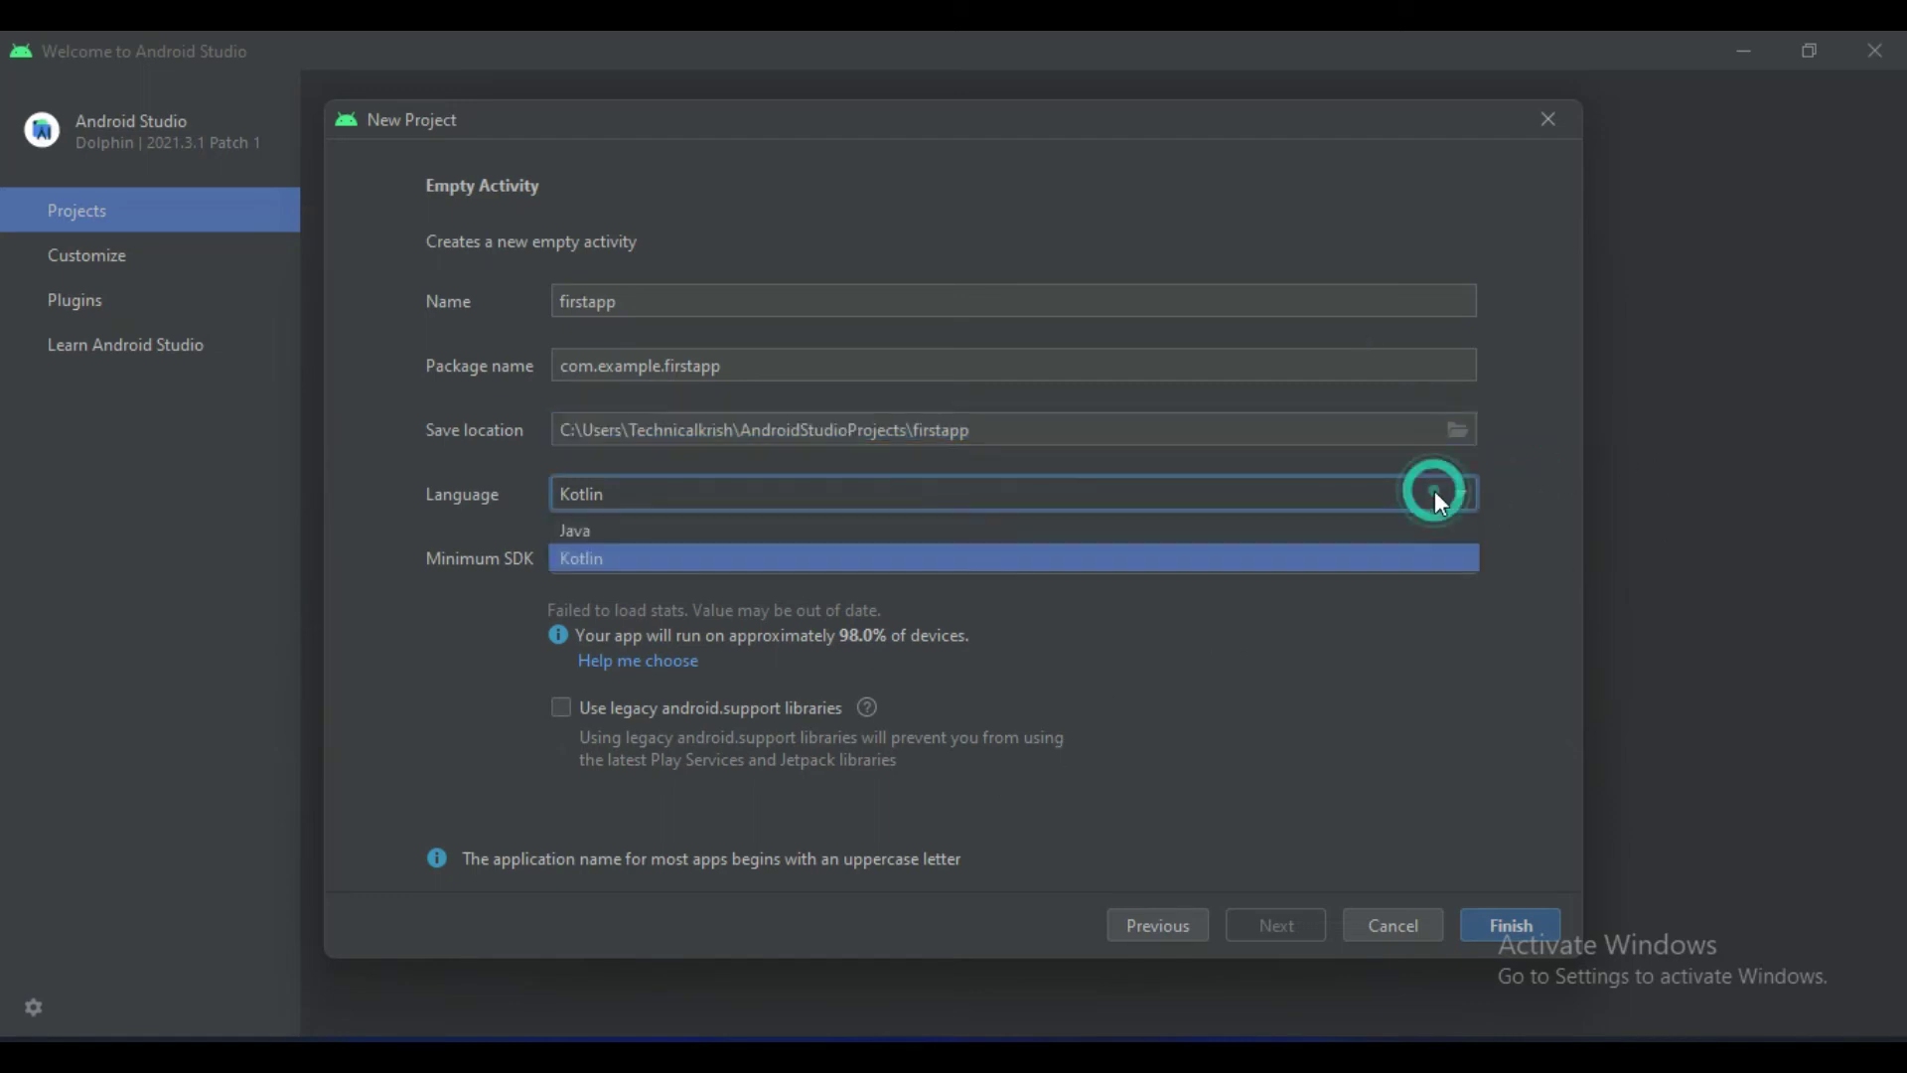
left_click(763, 531)
left_click(1446, 681)
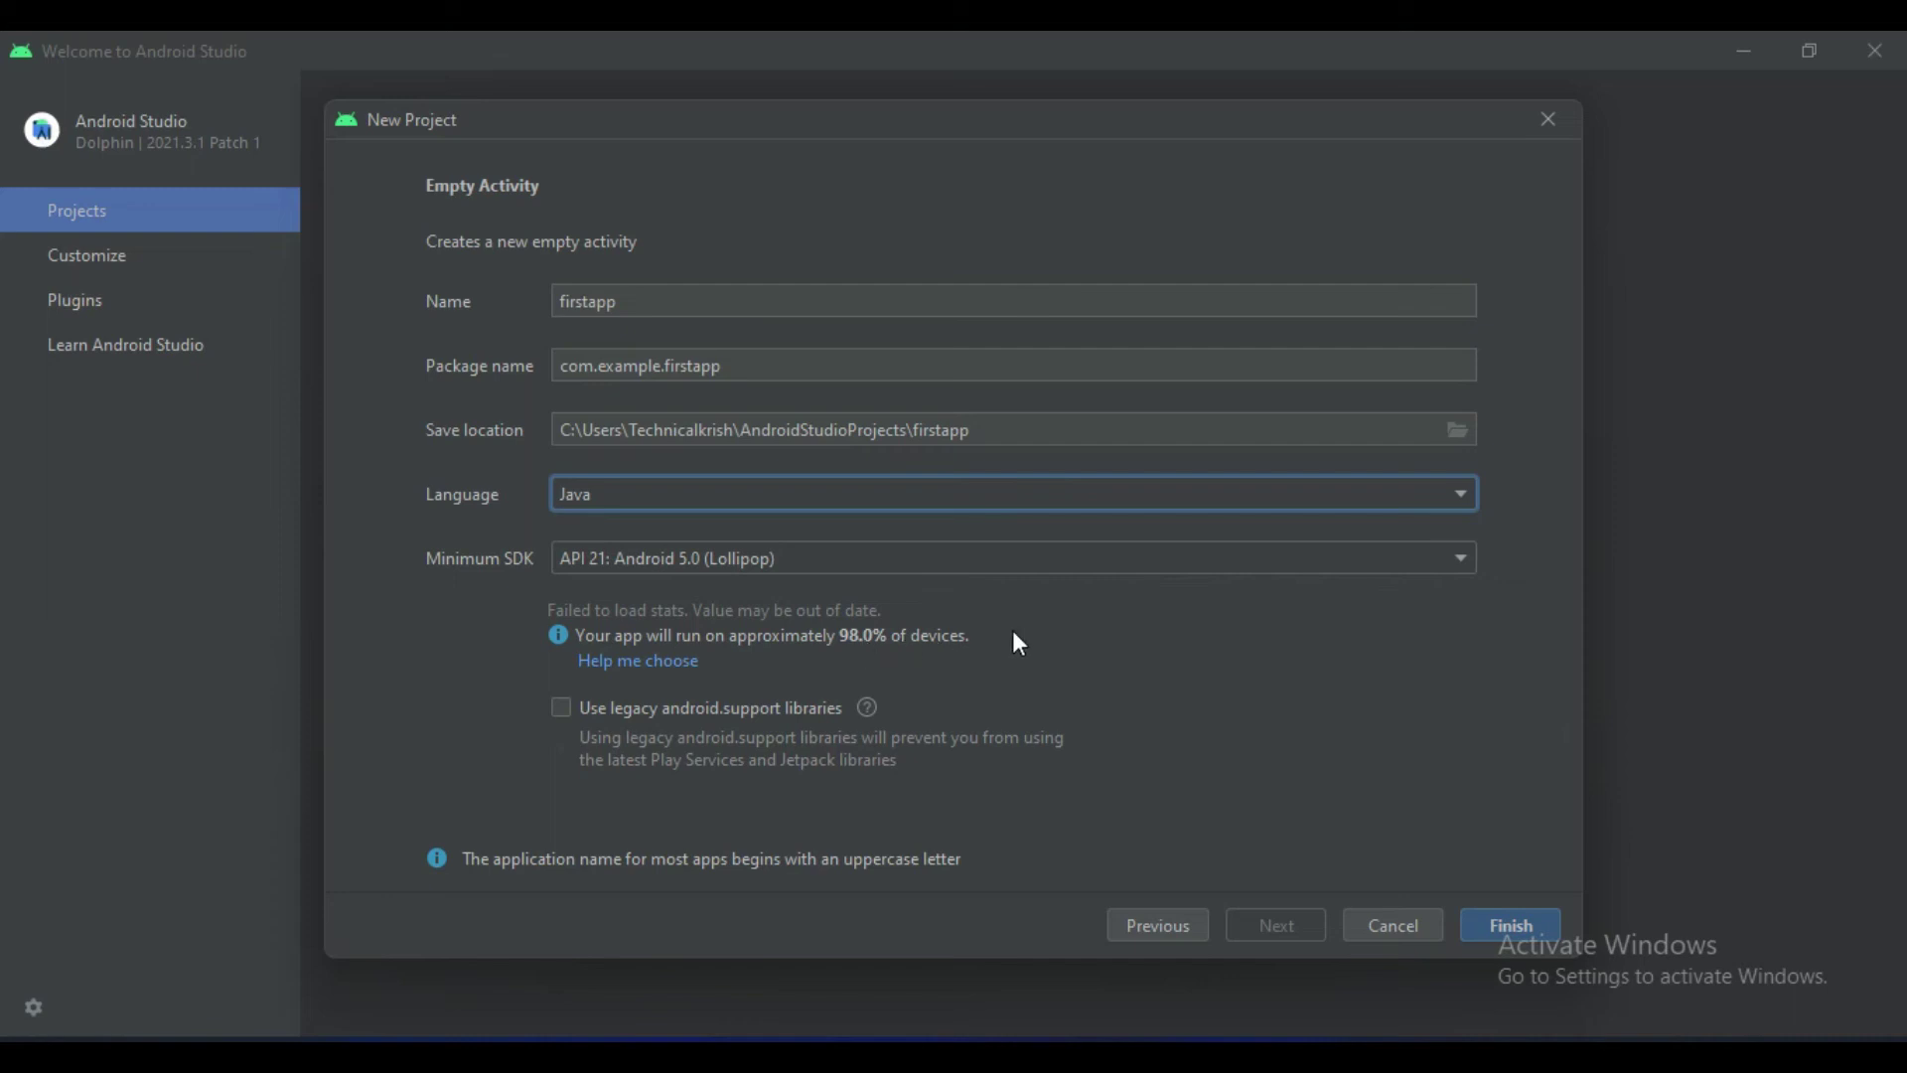
left_click(836, 636)
- Try API 22: Android 5.1 (Lollipop) and API 21: Android 5.0 (Lollipop) as the minimum SDK
left_click(1476, 568)
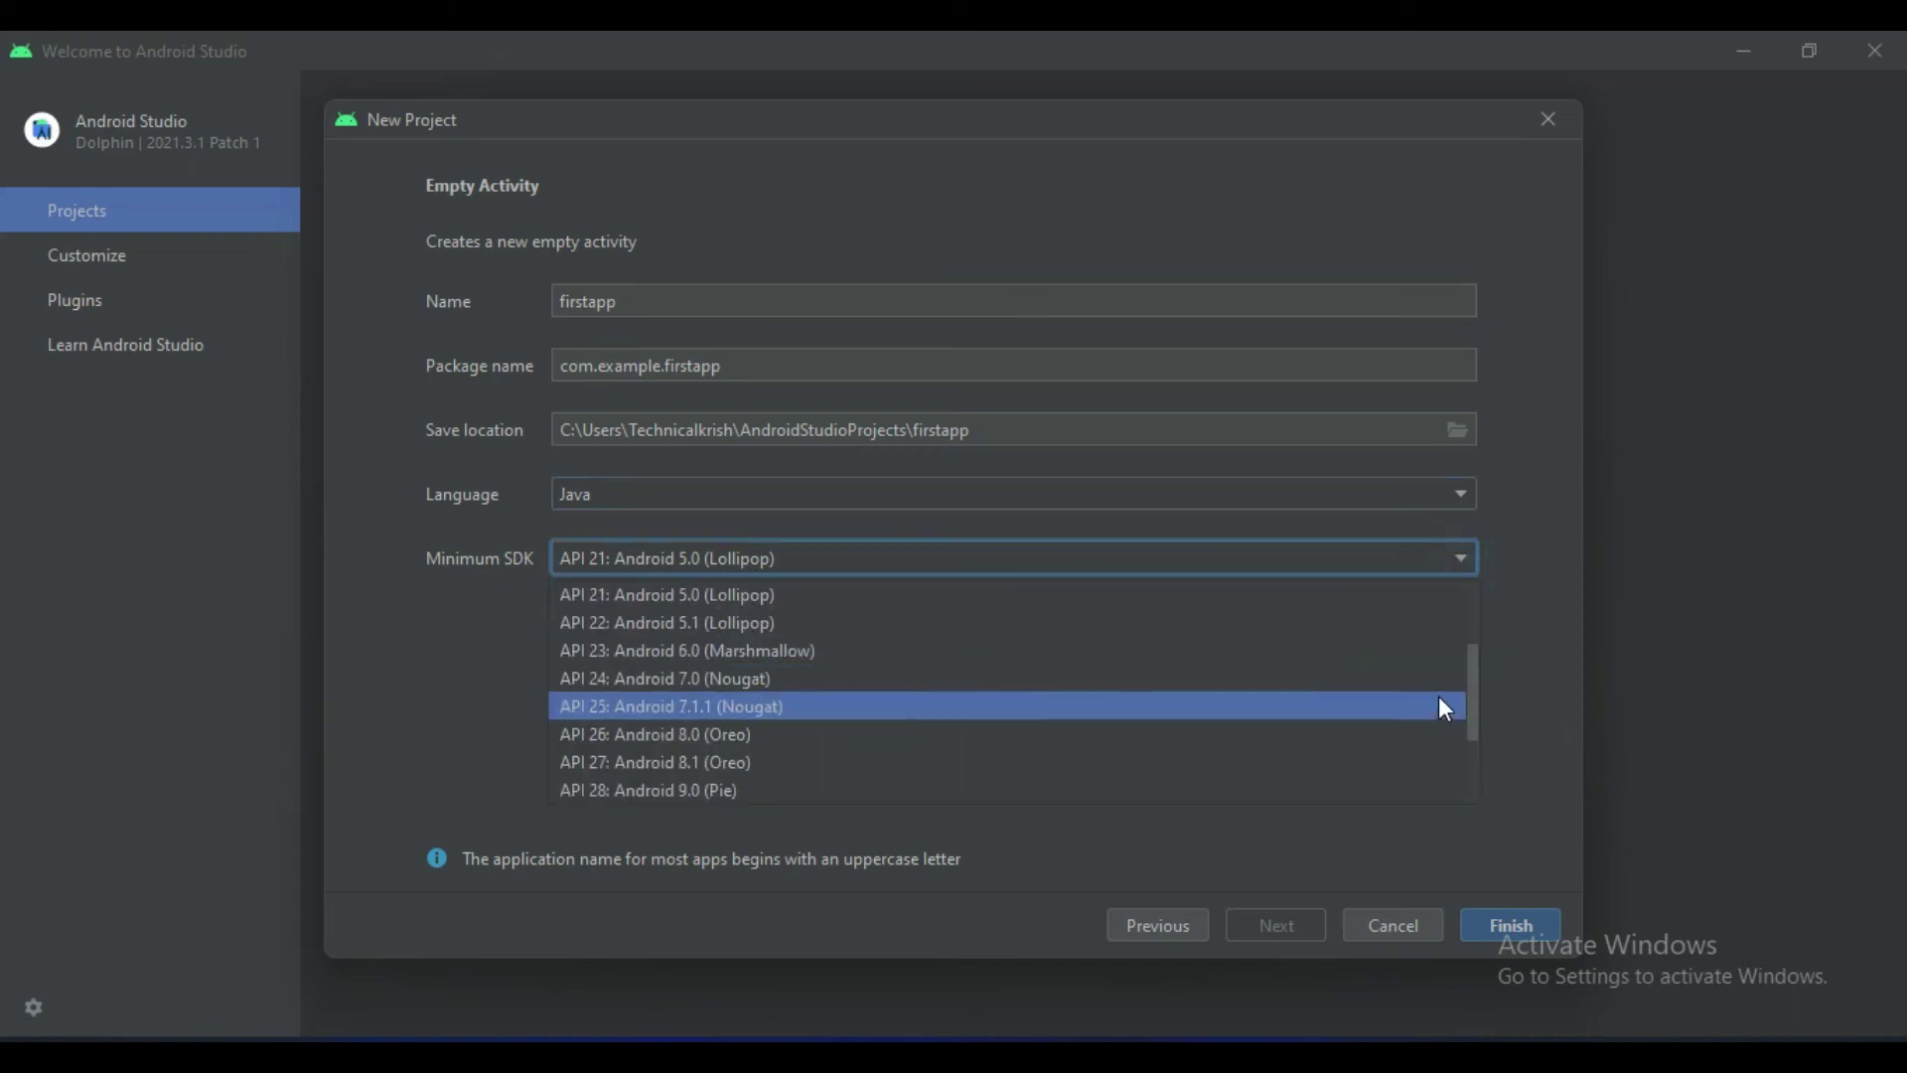
left_click(993, 636)
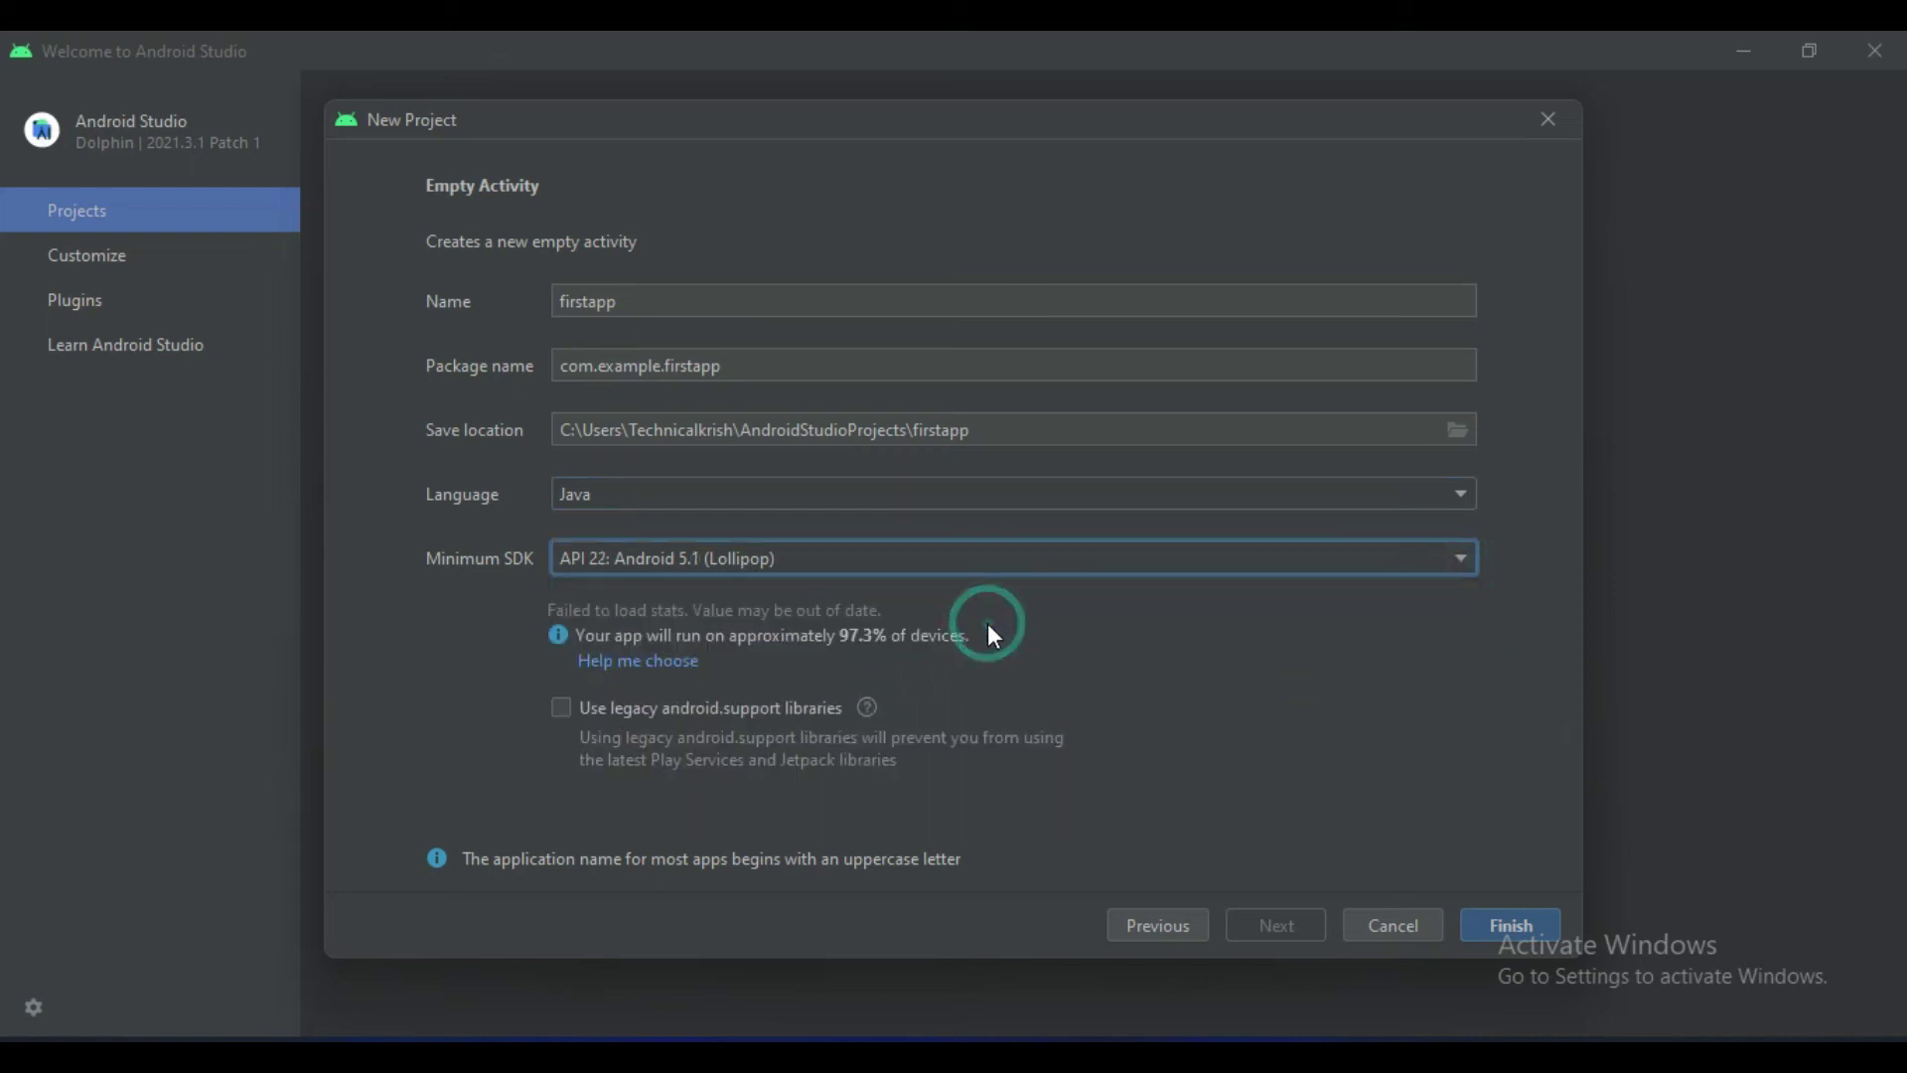
left_click(1460, 557)
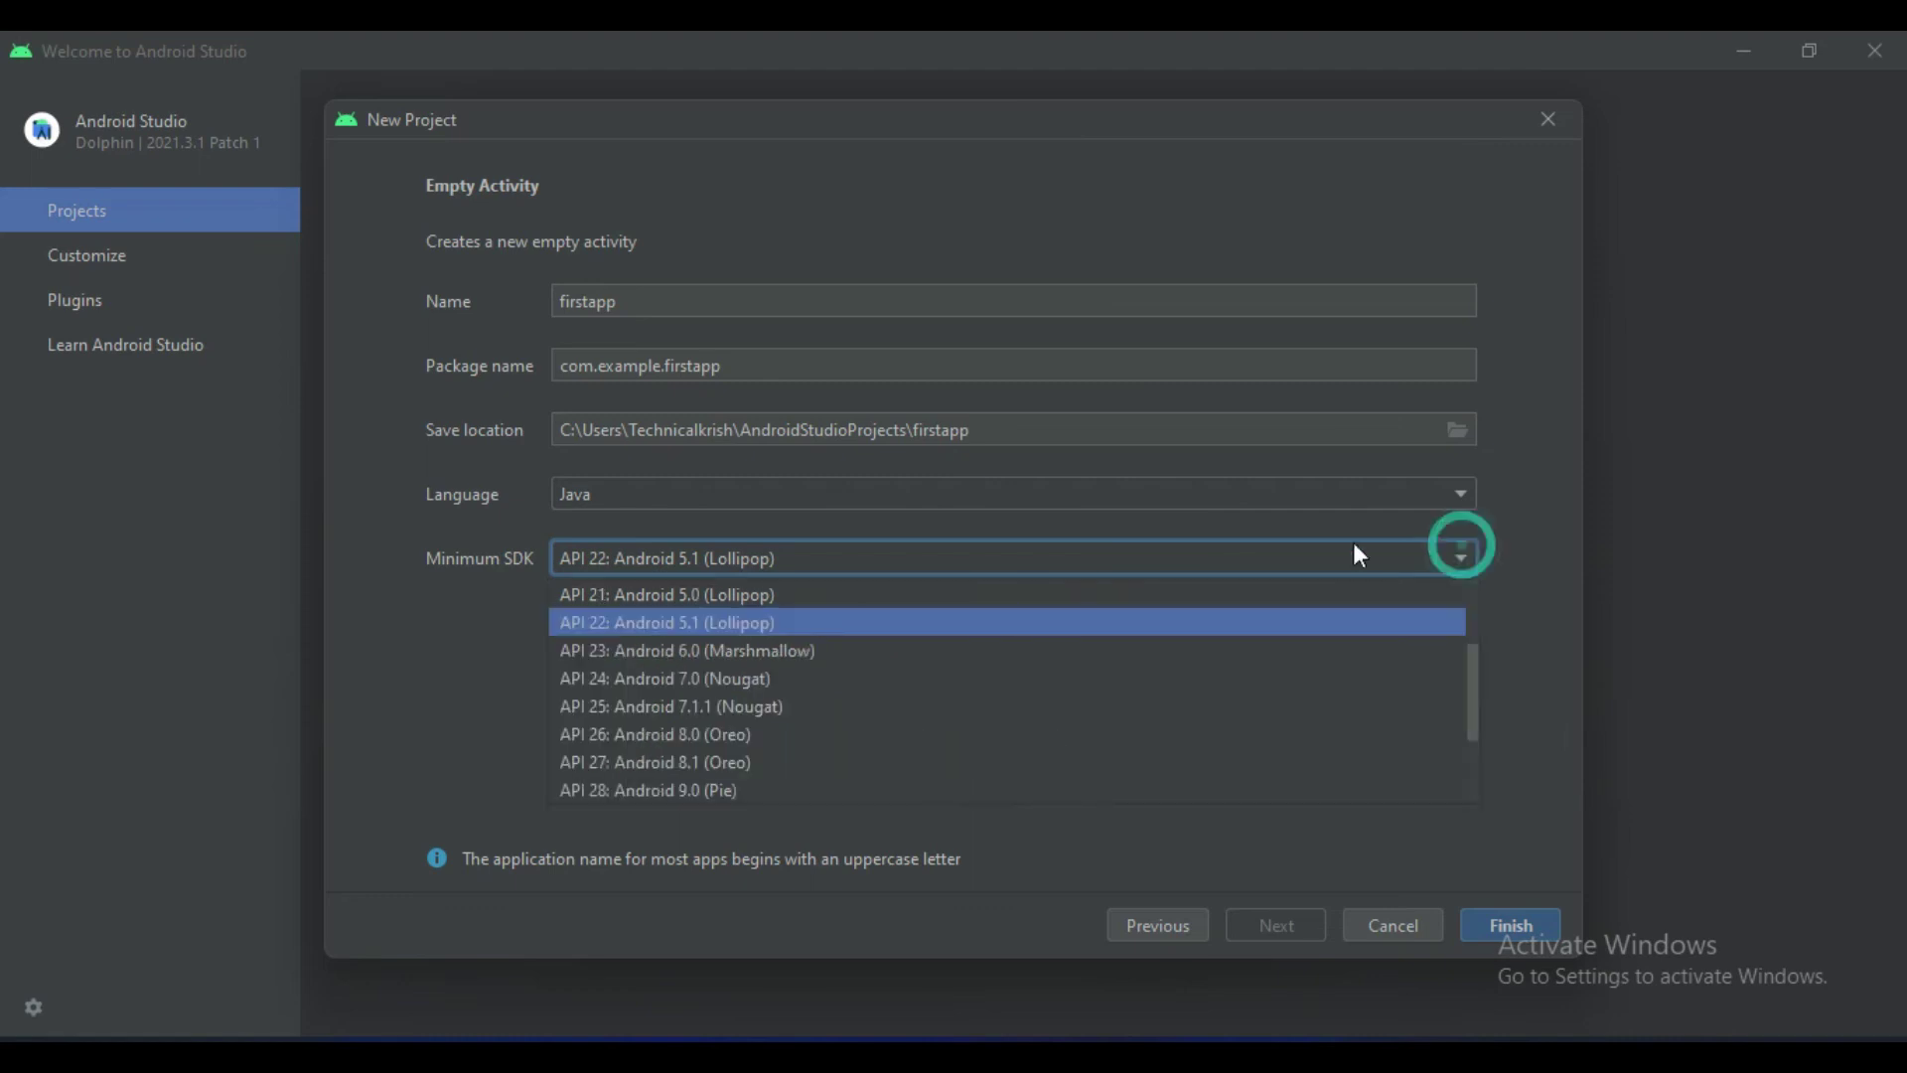
left_click(904, 594)
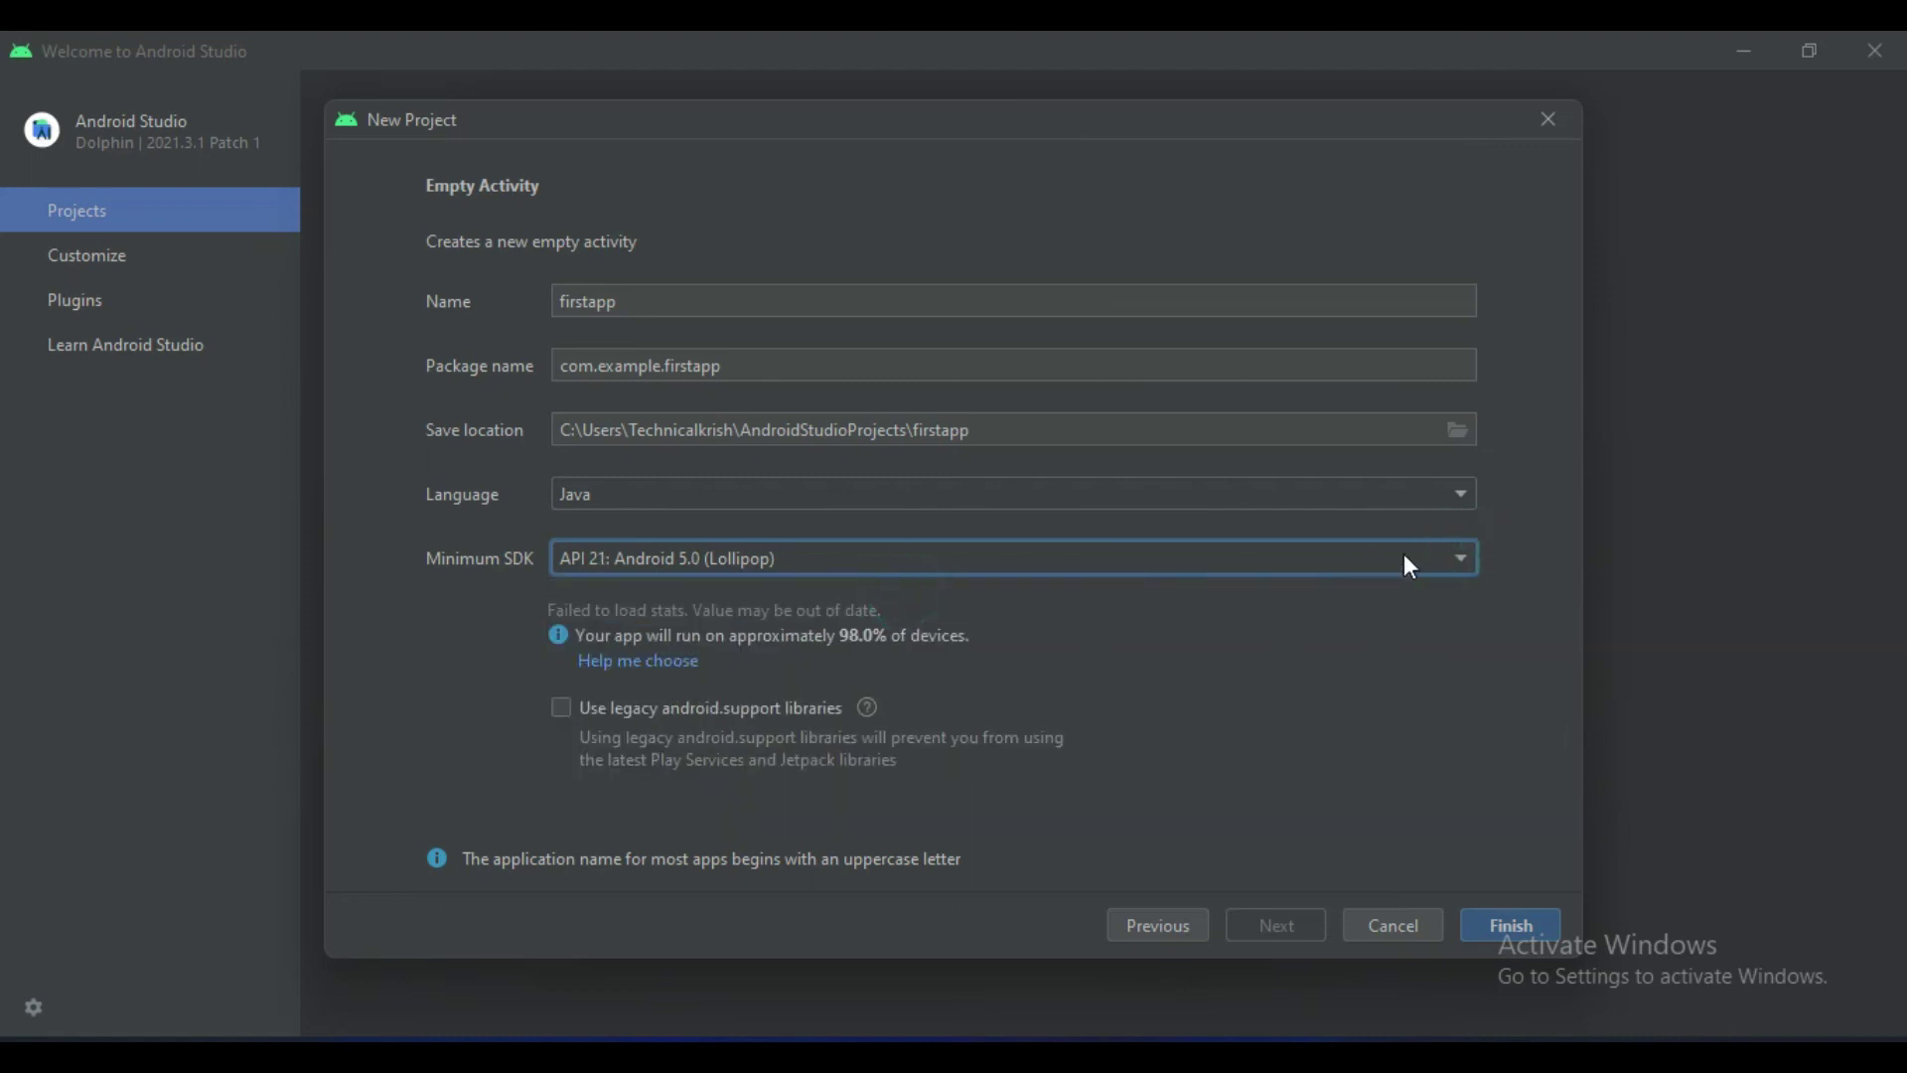
- Set the minimum SDK to API 16: Android 4.1 (Jelly Bean) and create the project
left_click(1462, 555)
left_click_drag(1470, 674, 1463, 556)
left_click(757, 604)
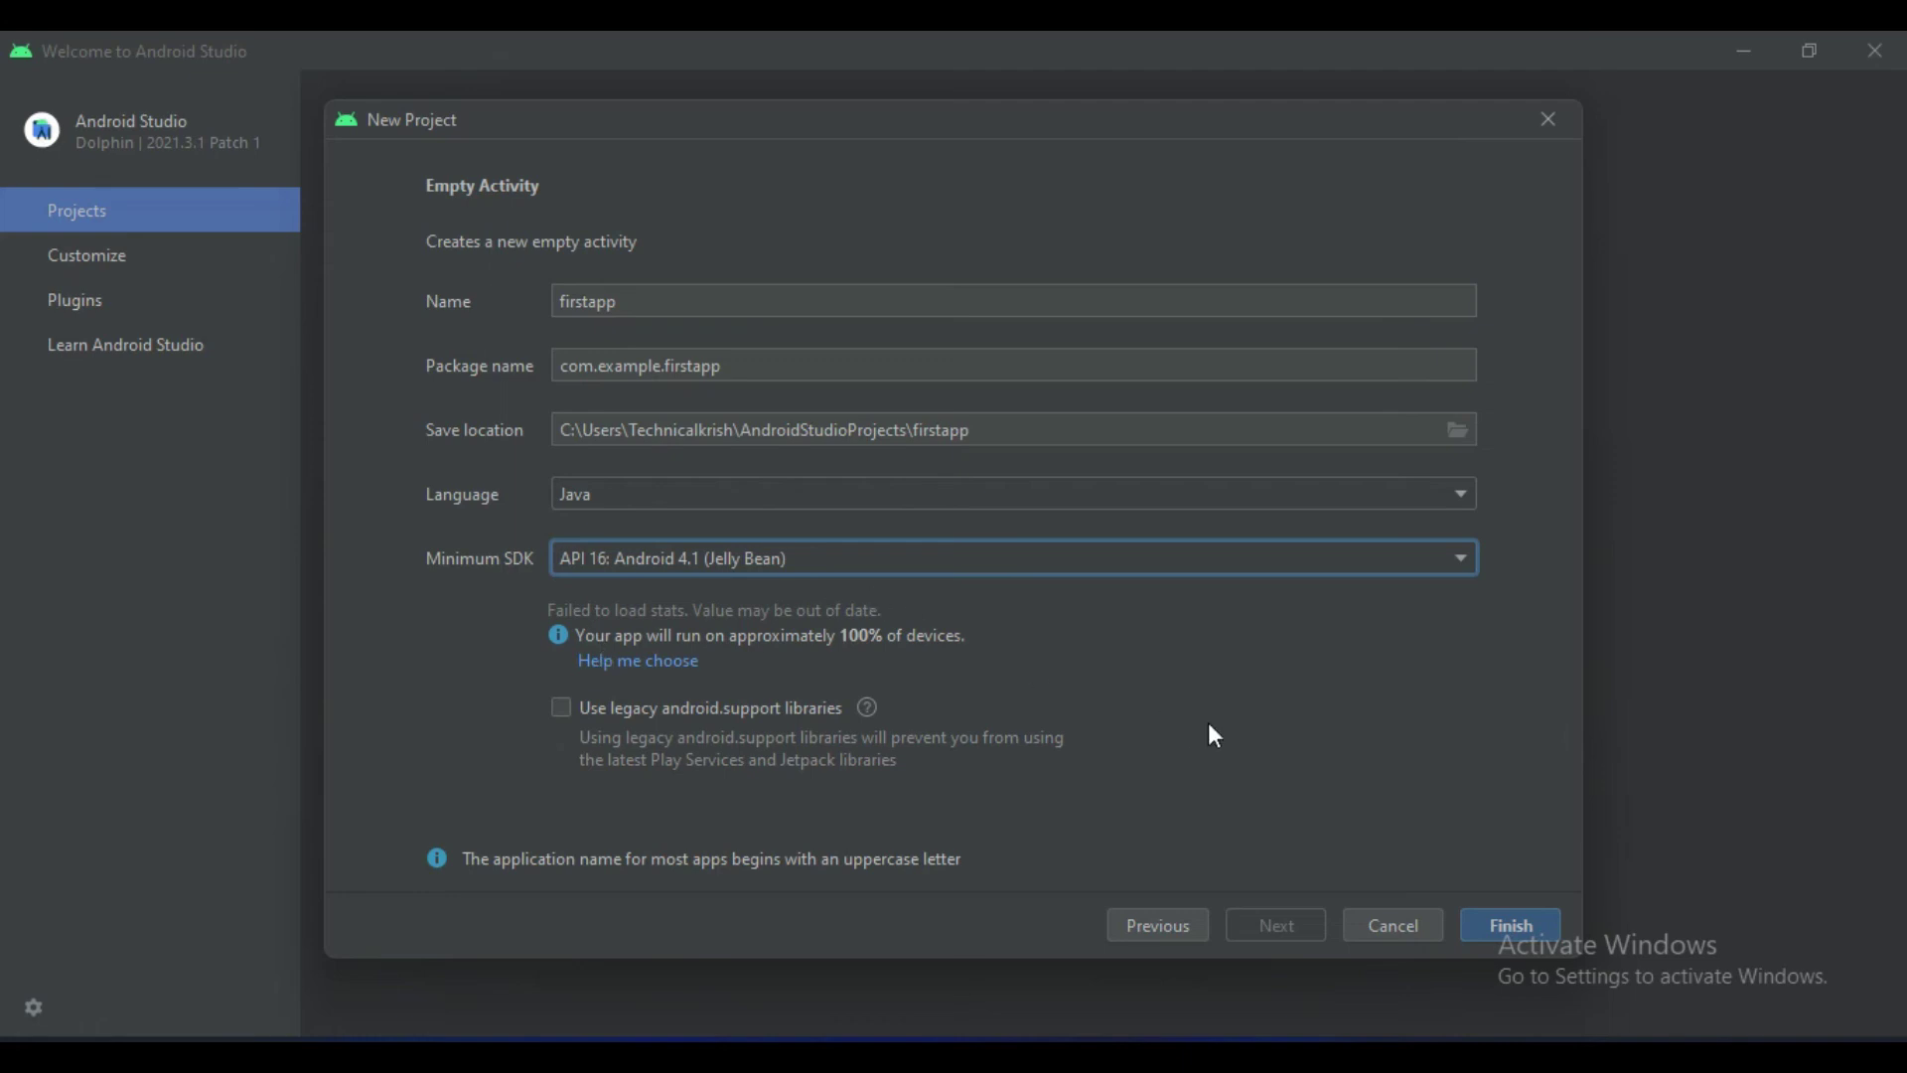
left_click(1494, 924)
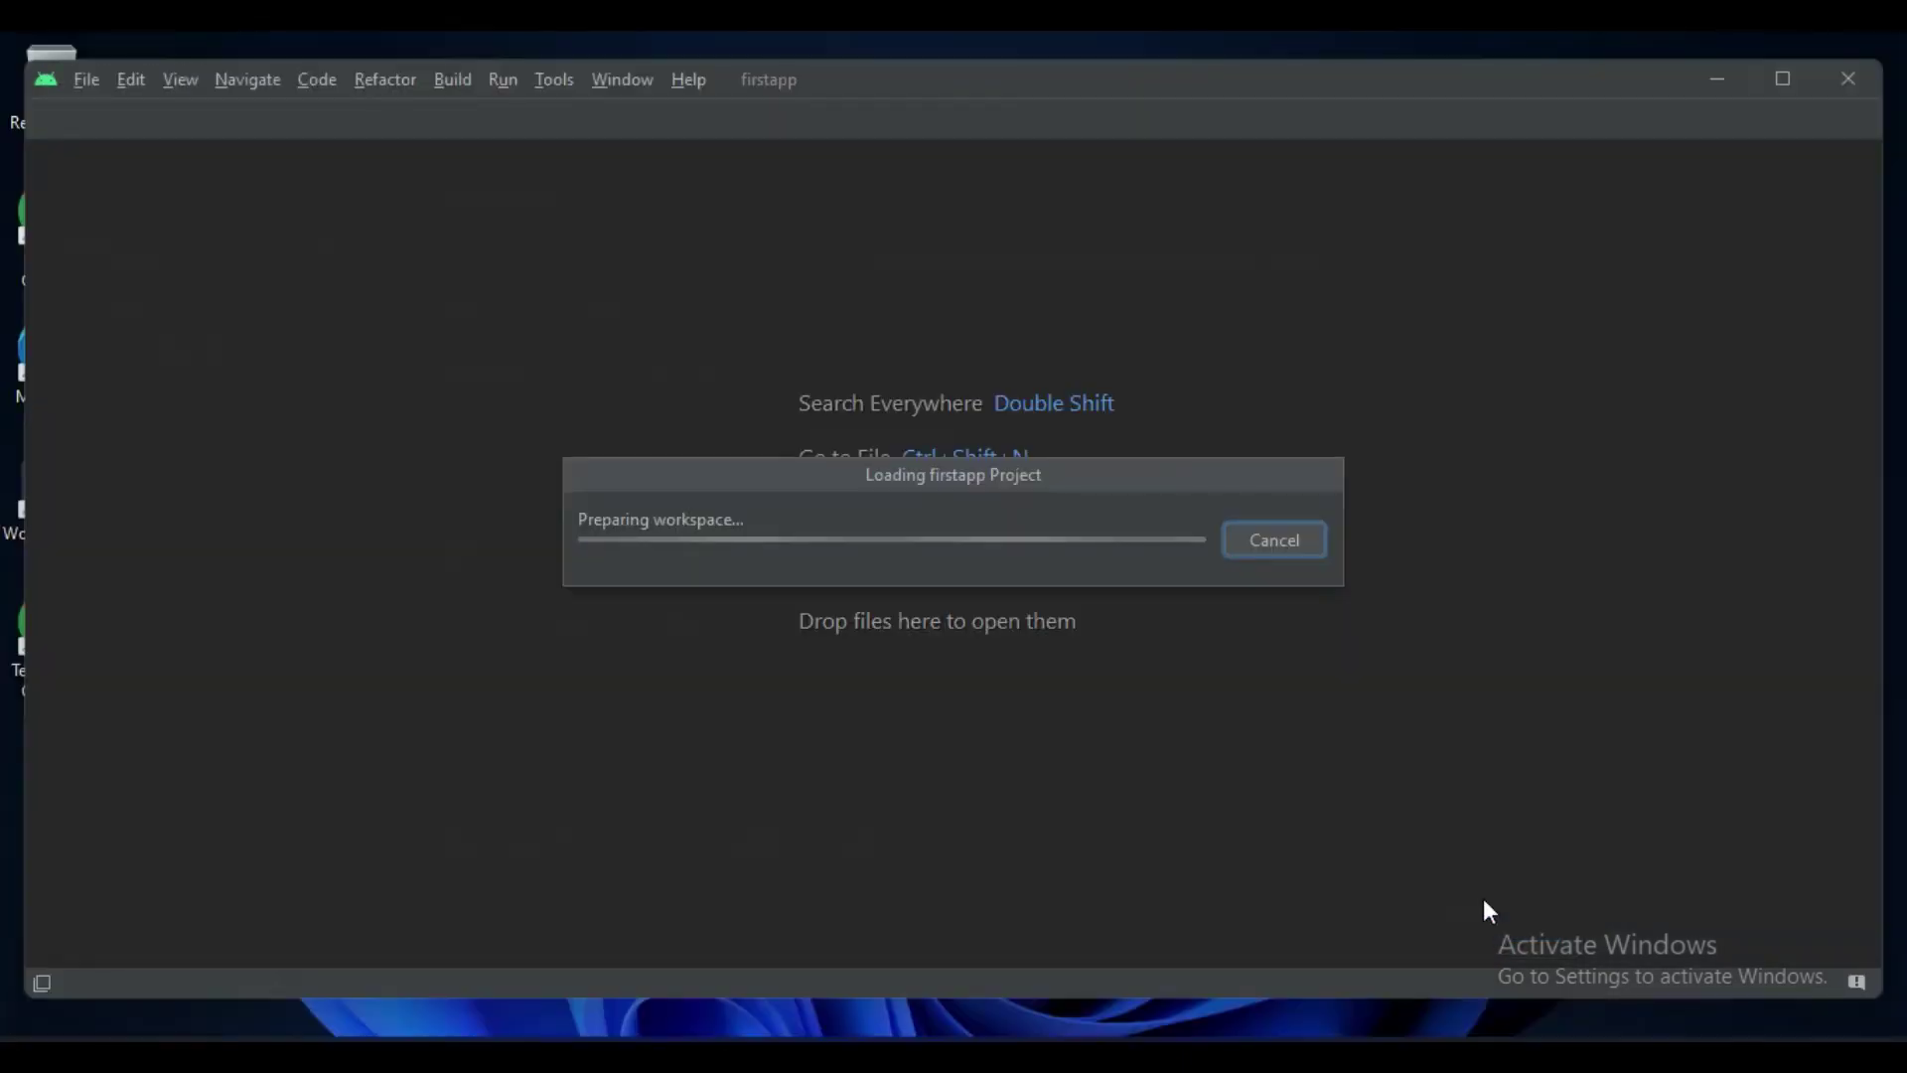
- Maximize the project window and hide the What's New assistant and the Build output, leaving MainActivity.java in view
left_click(1783, 79)
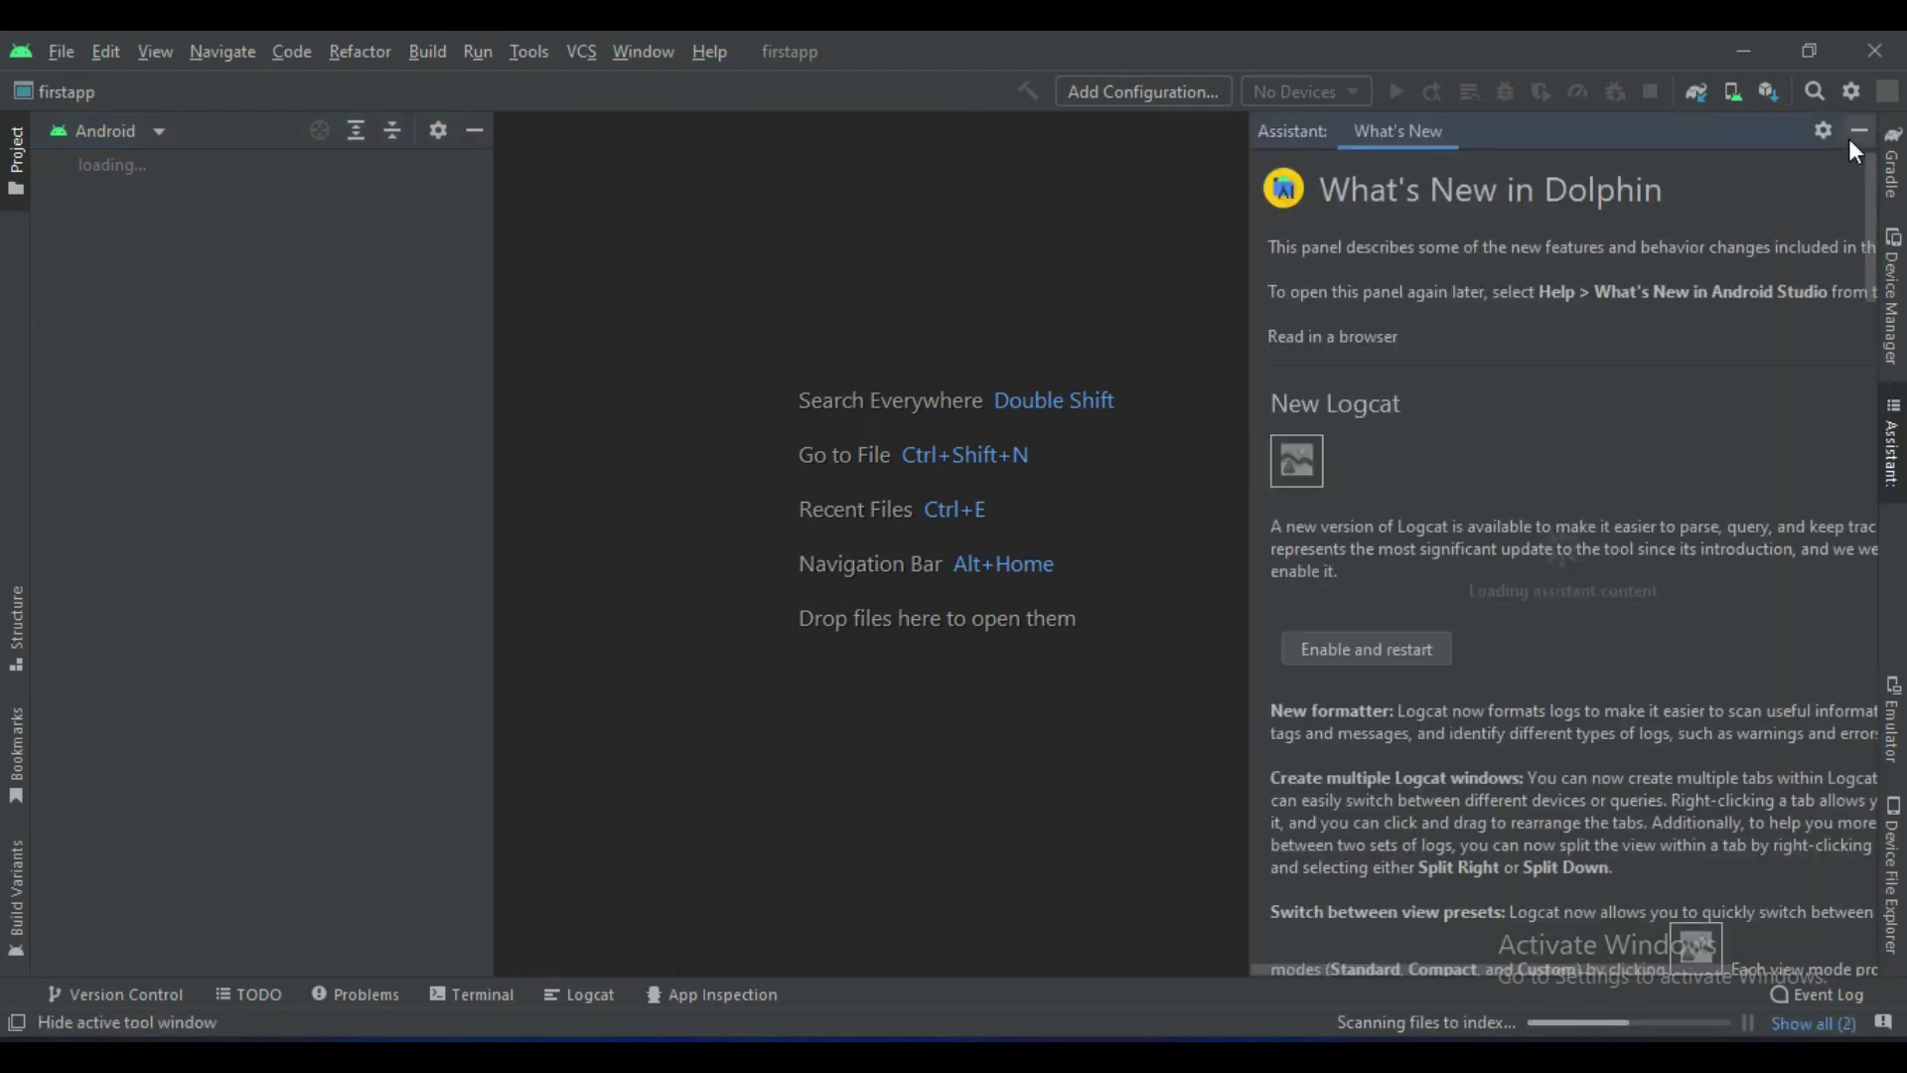
left_click(1856, 131)
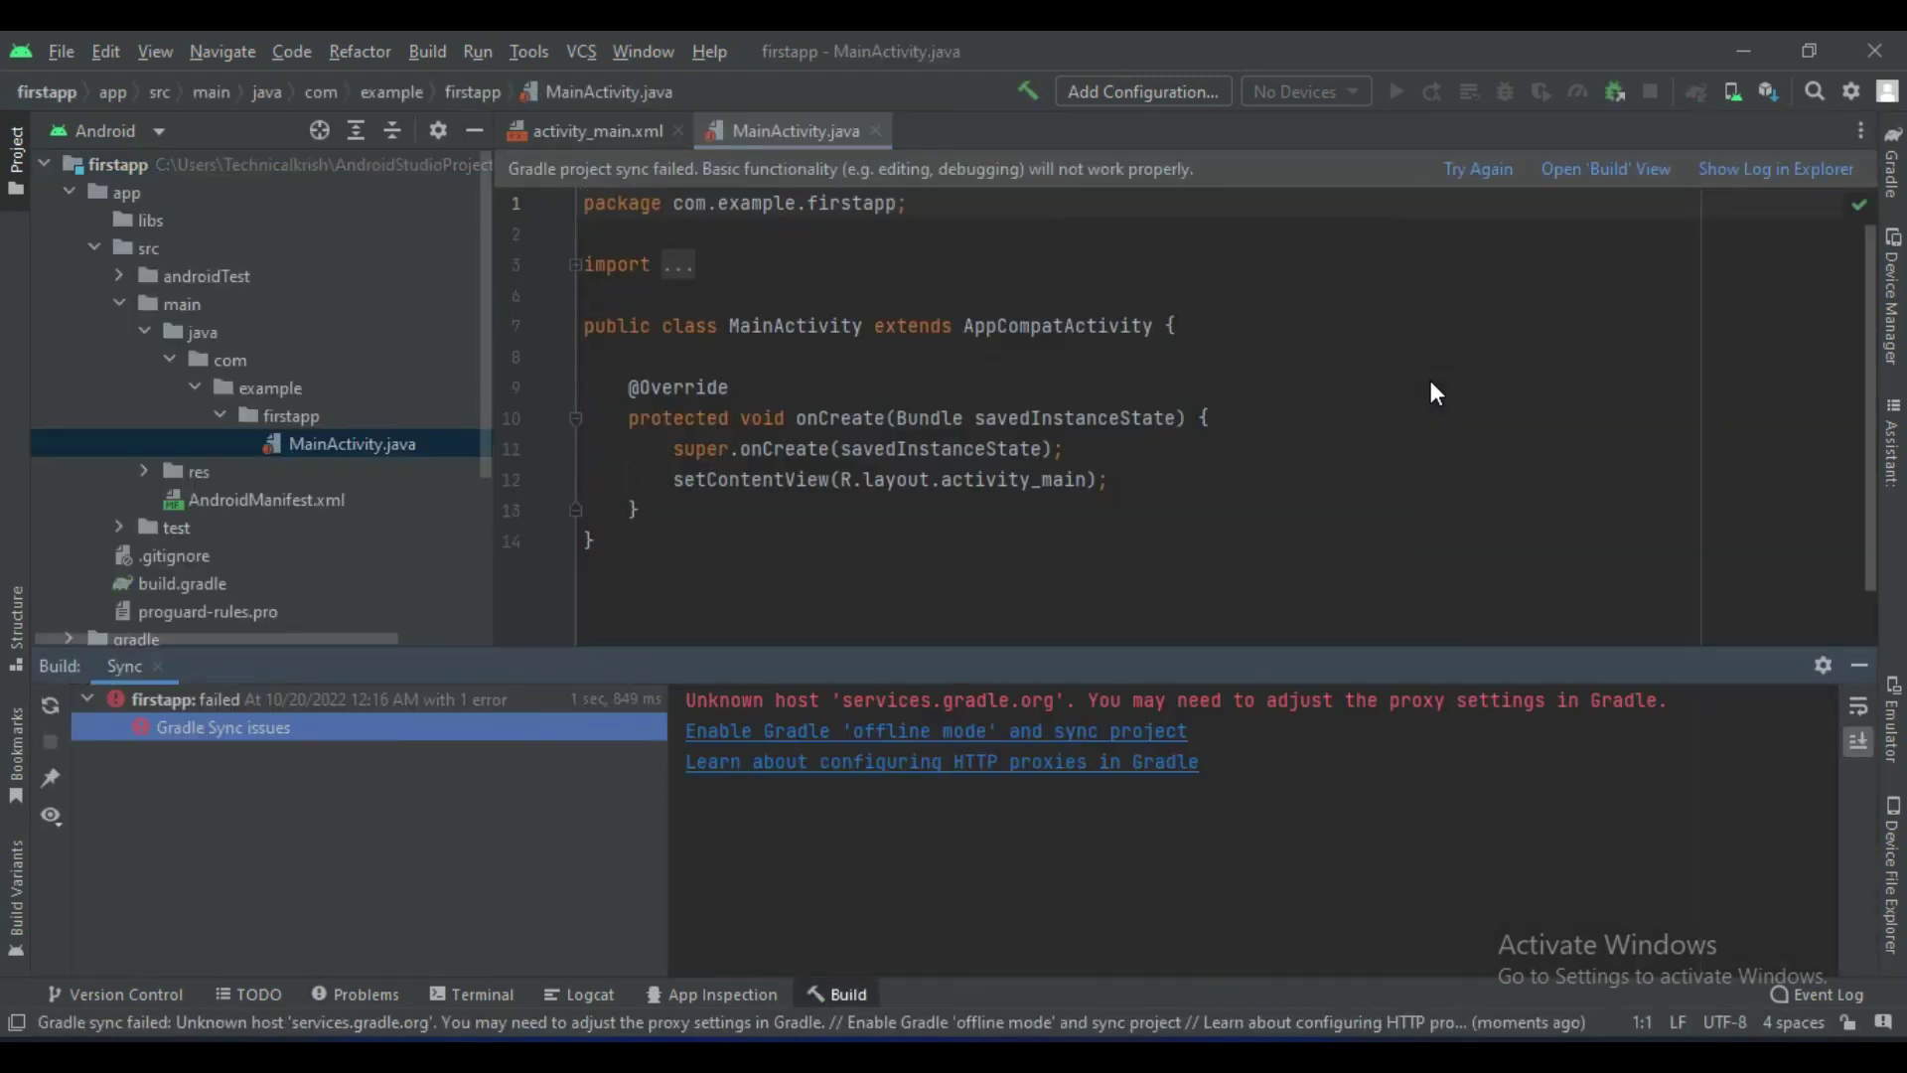
left_click(1083, 537)
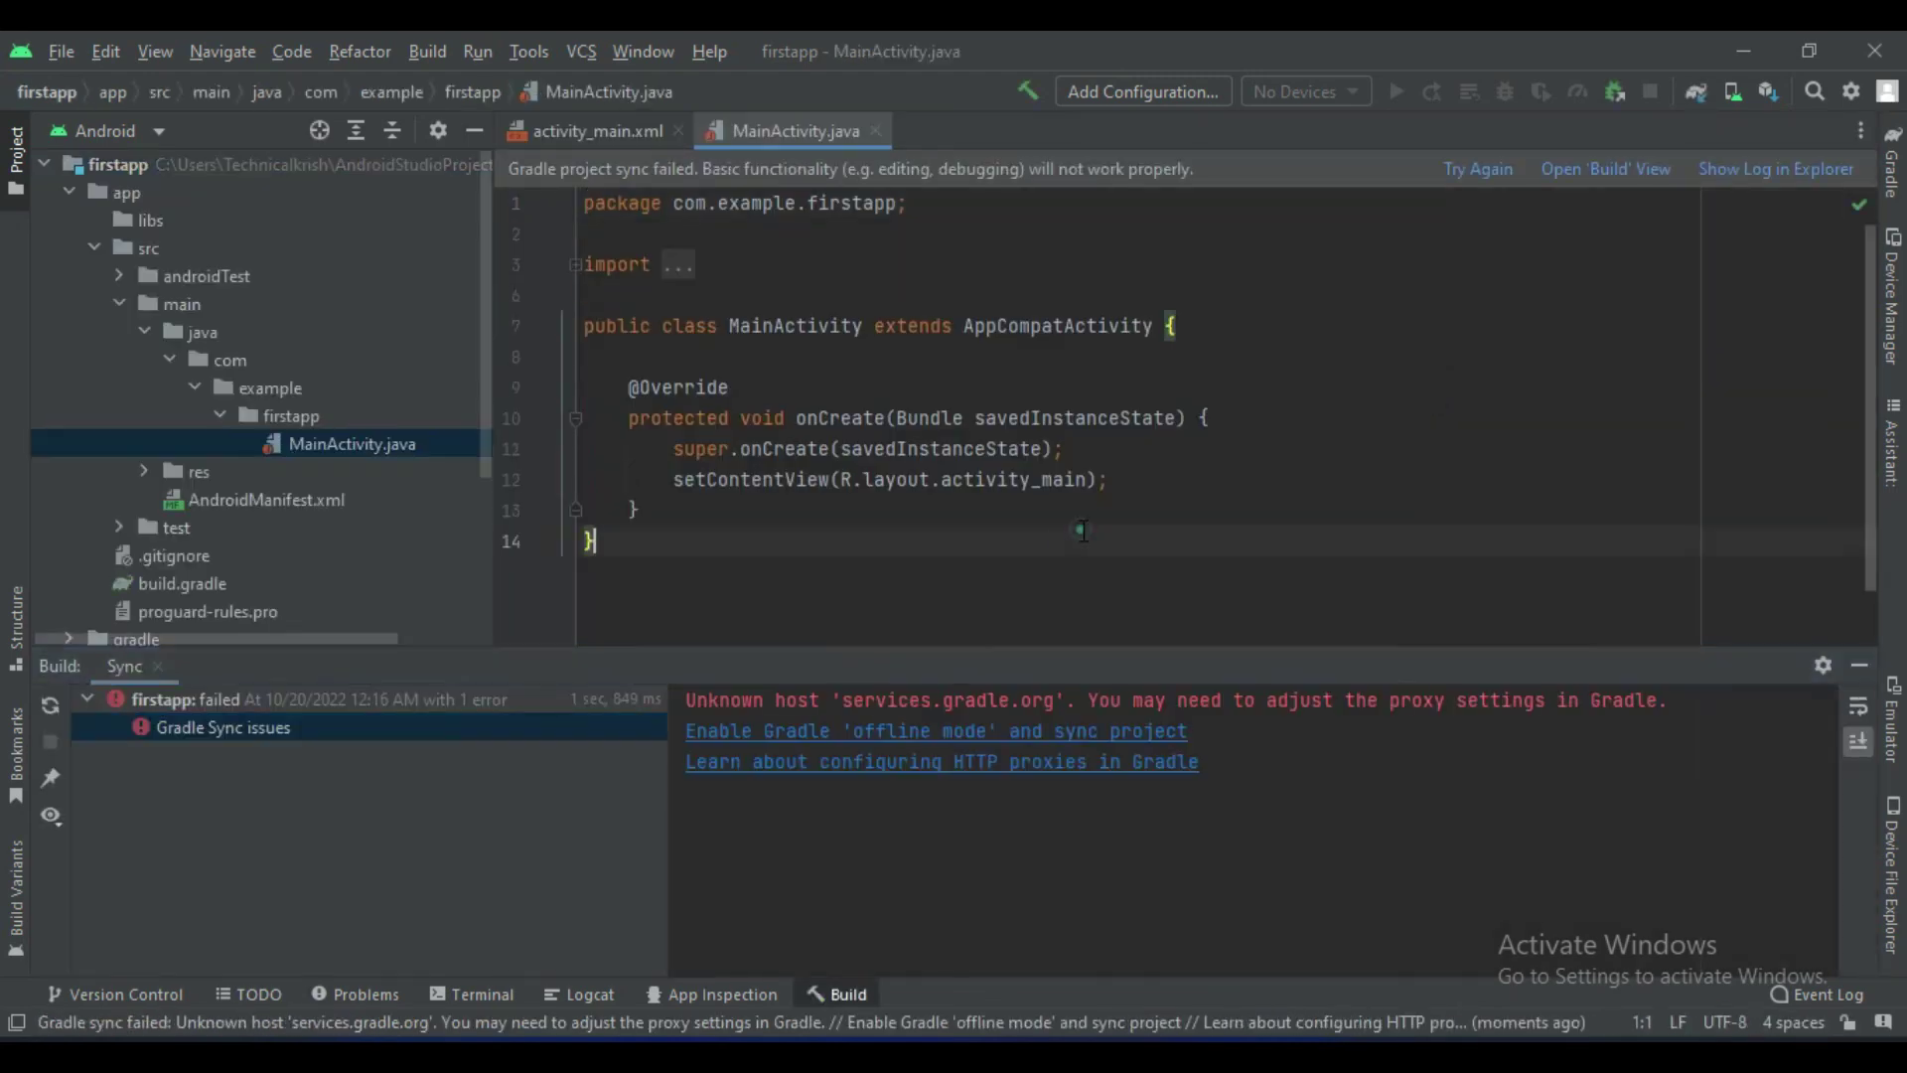
left_click(1860, 665)
left_click(1178, 418)
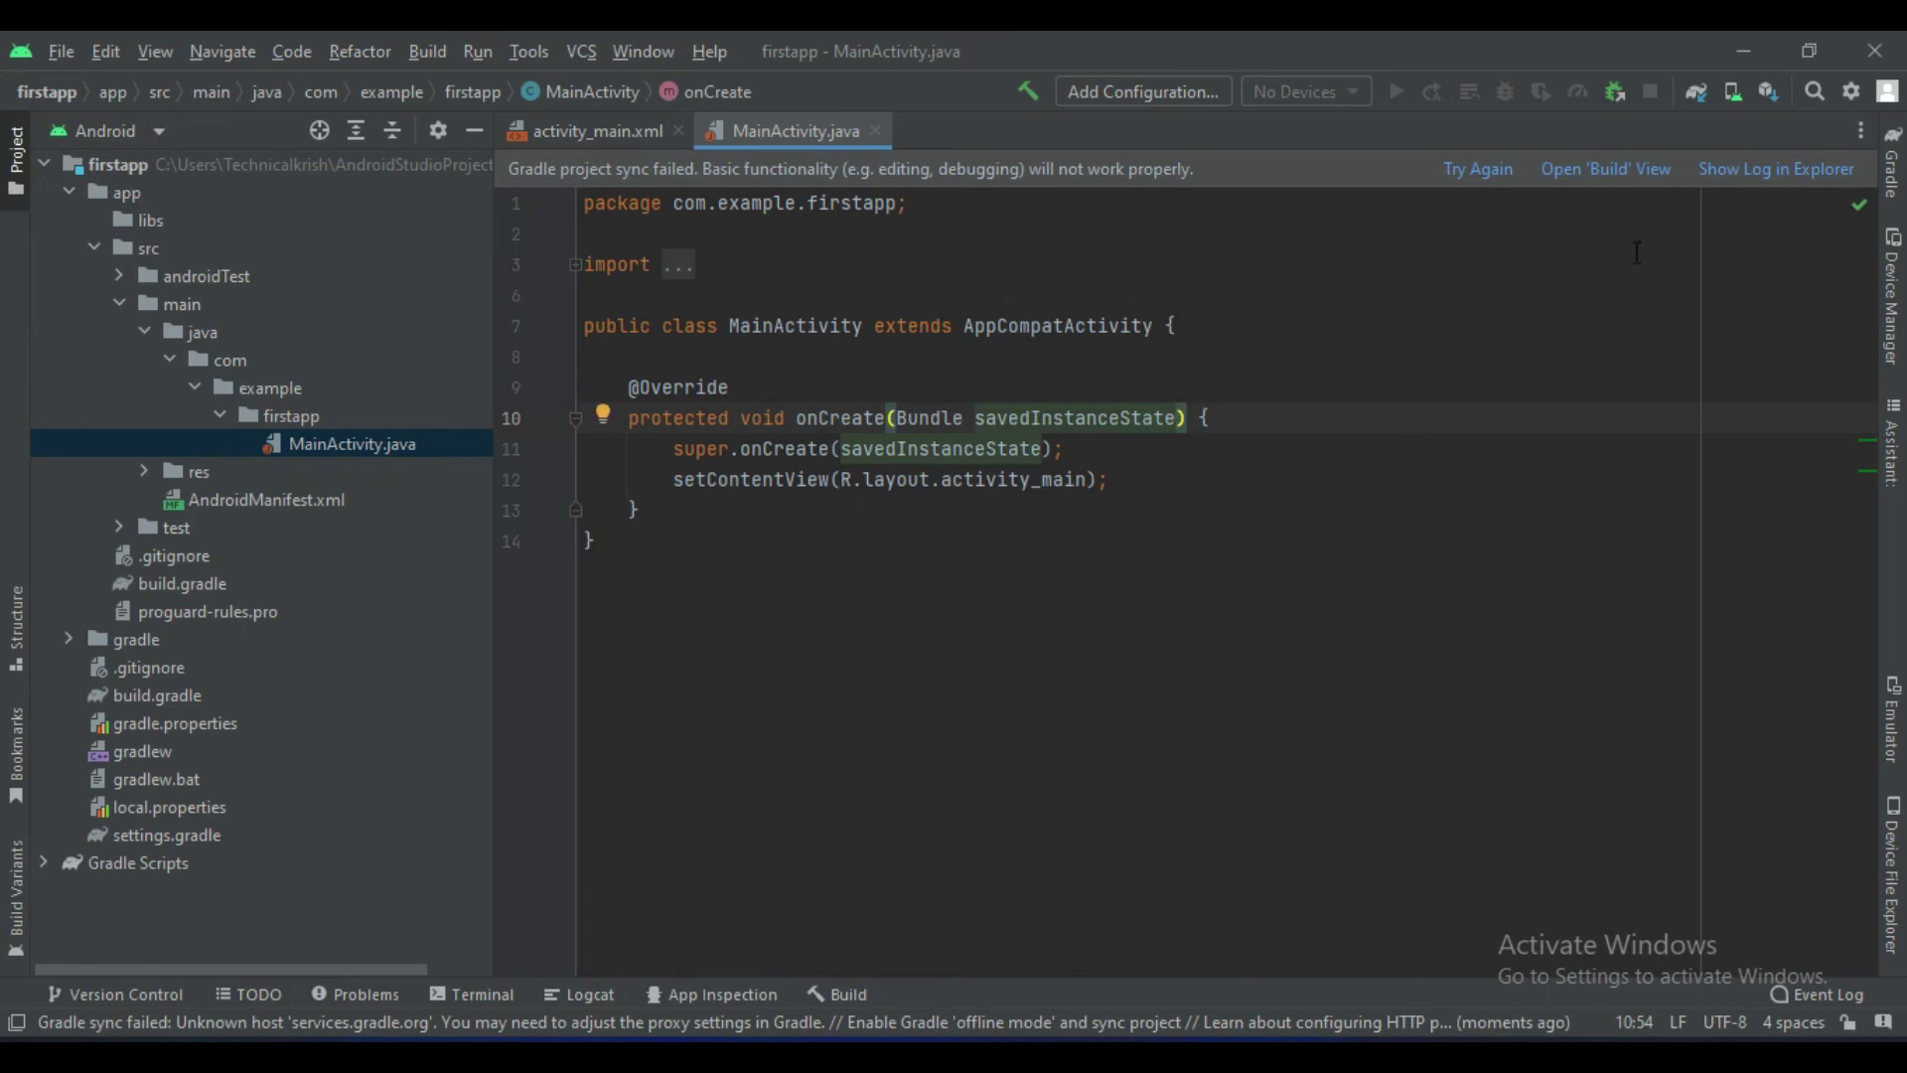
left_click(1309, 521)
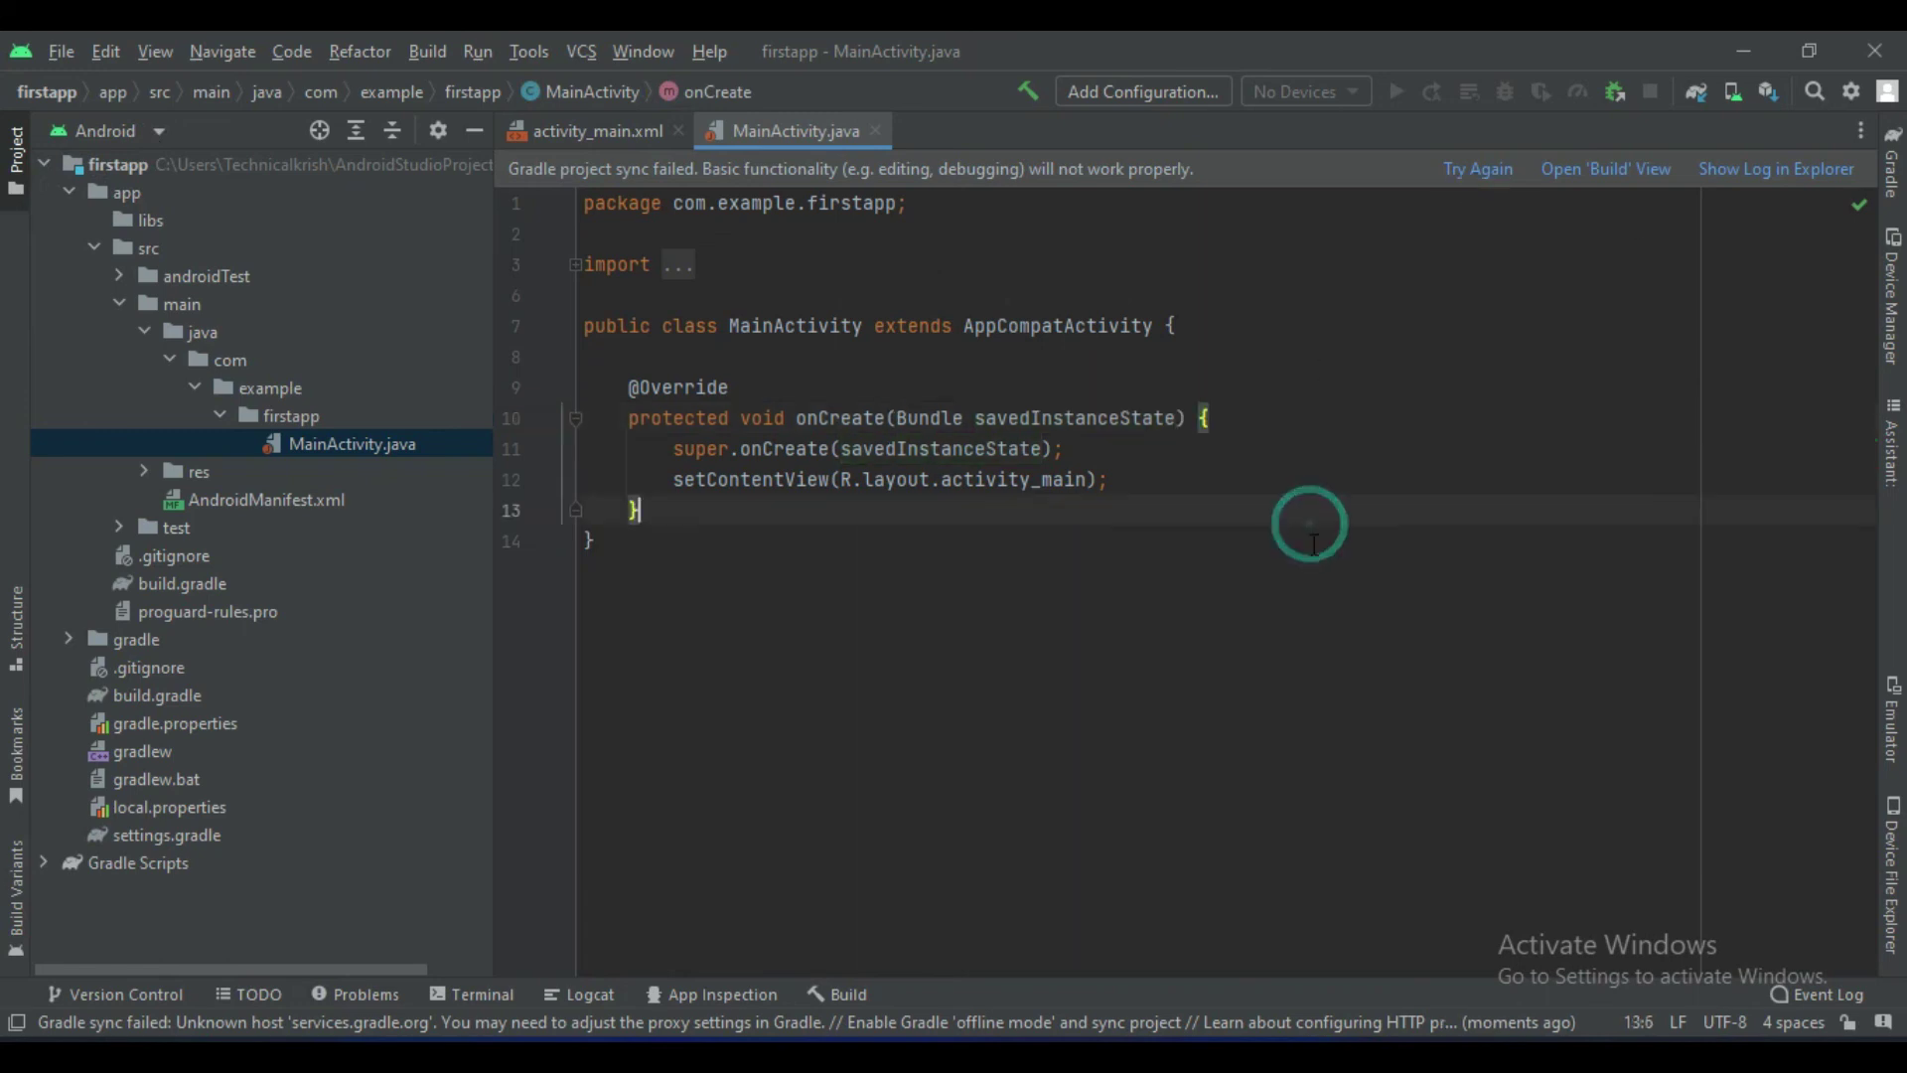